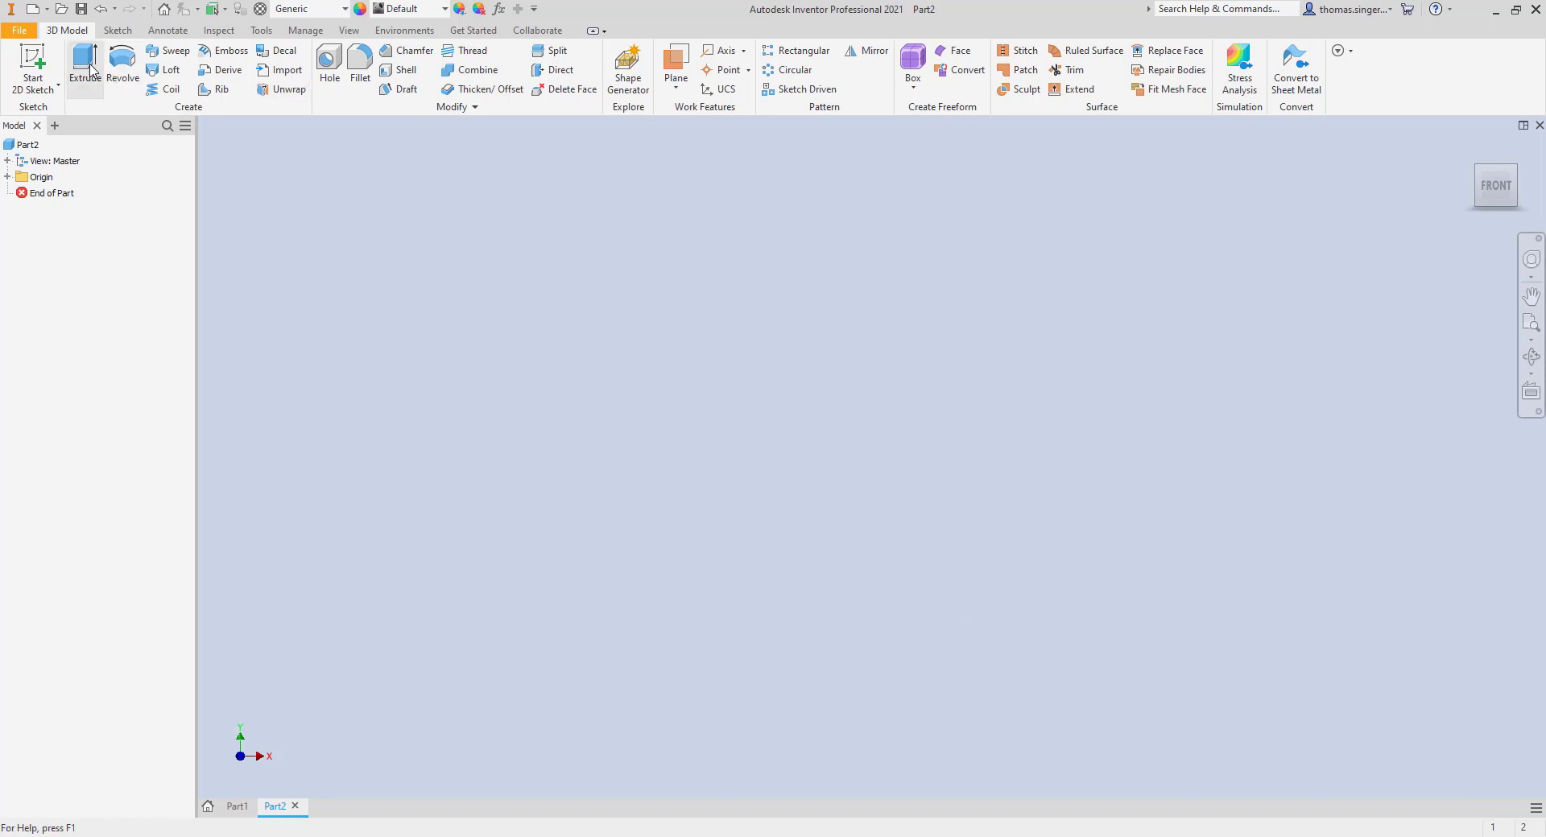
- Create Sketch1 on the XZ origin plane
left_click(33, 61)
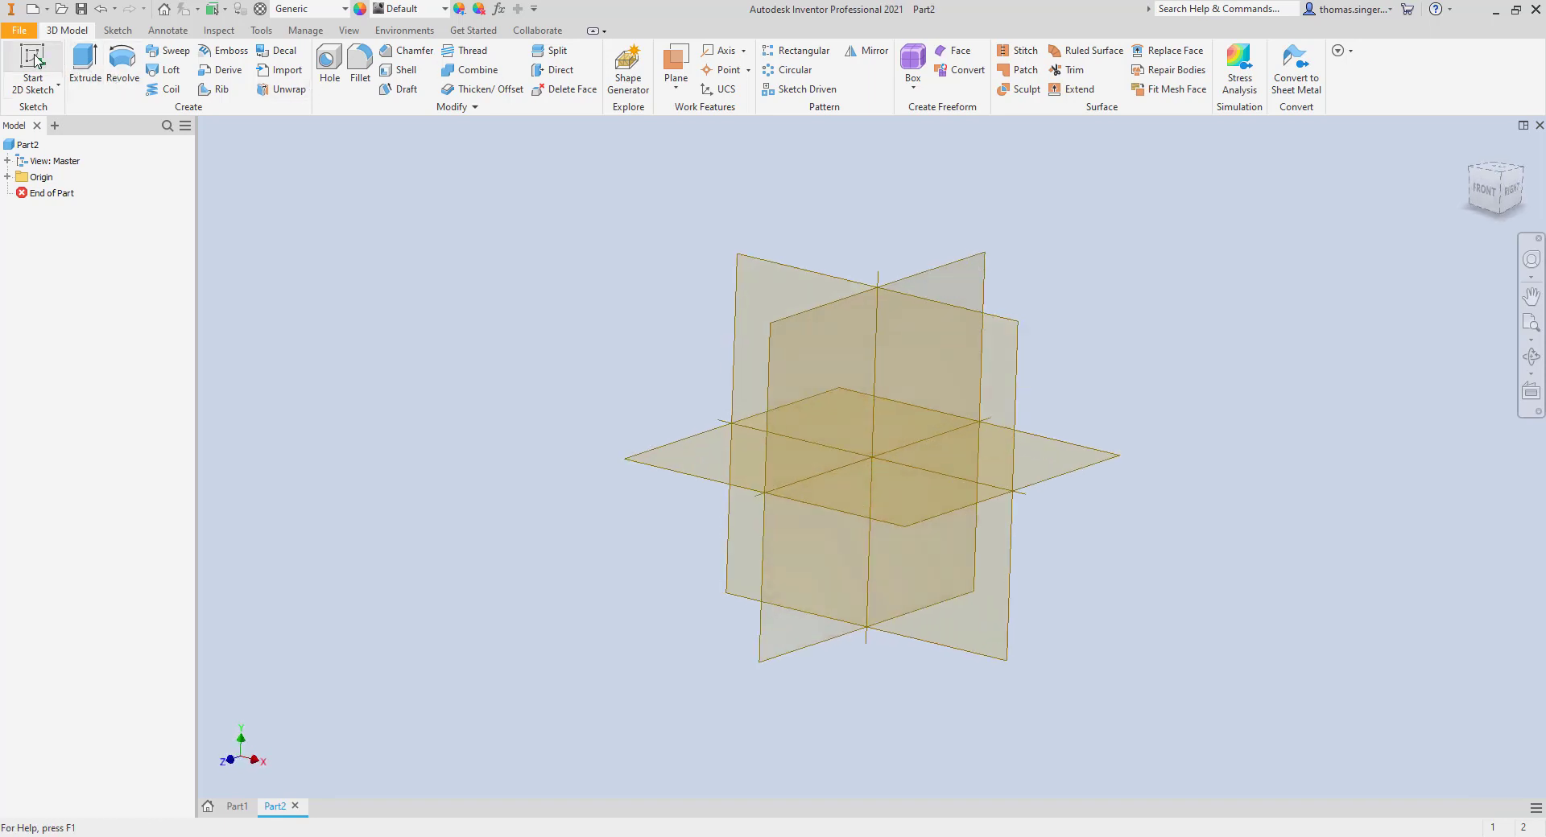
left_click(692, 459)
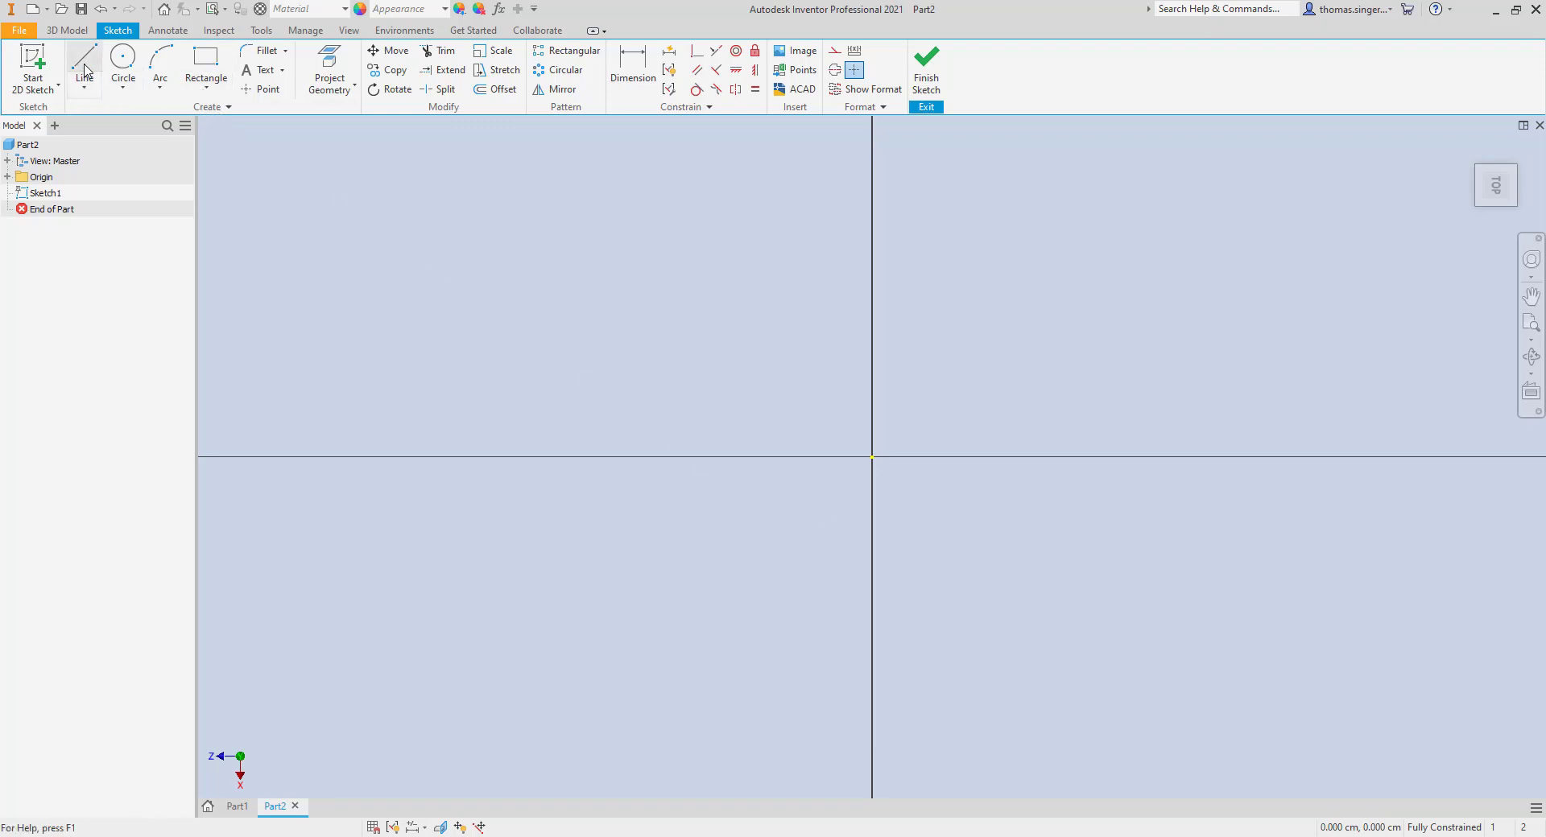
- Pick the Spline Interpolation tool from the Create panel's Line dropdown
left_click(227, 108)
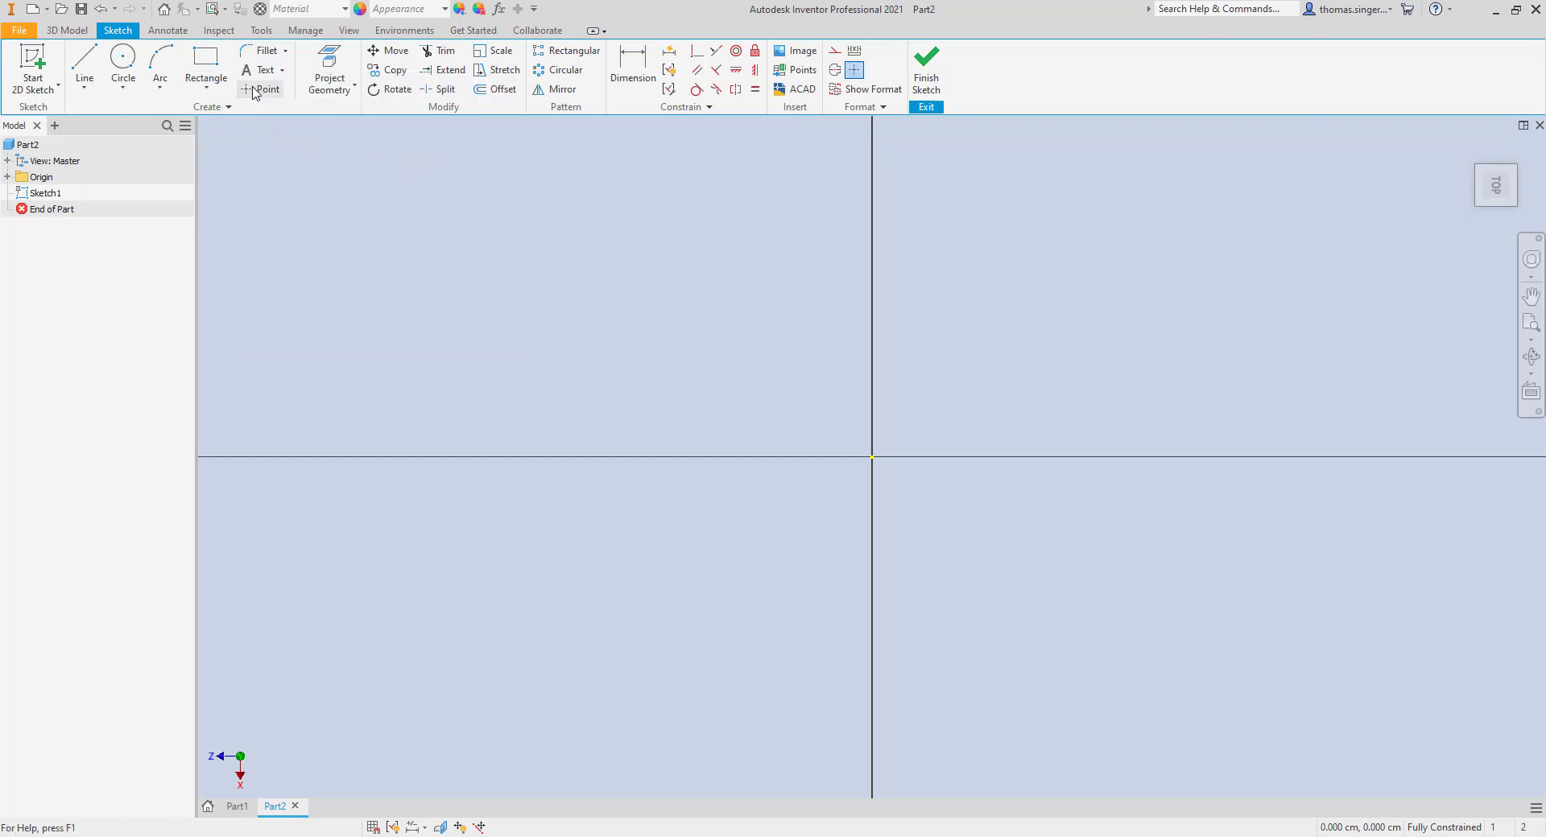
left_click(86, 86)
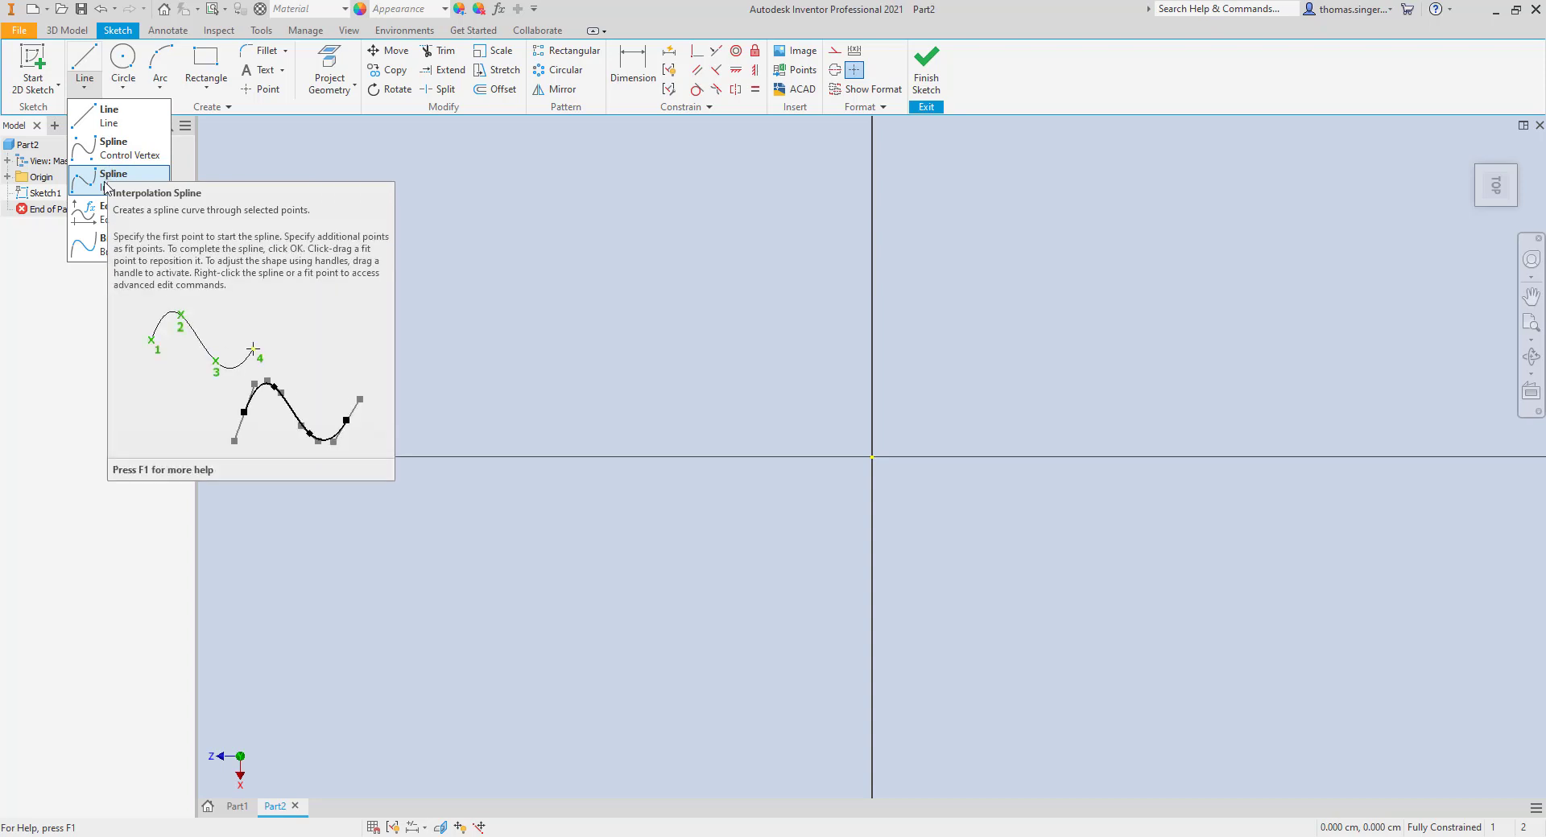
left_click(104, 185)
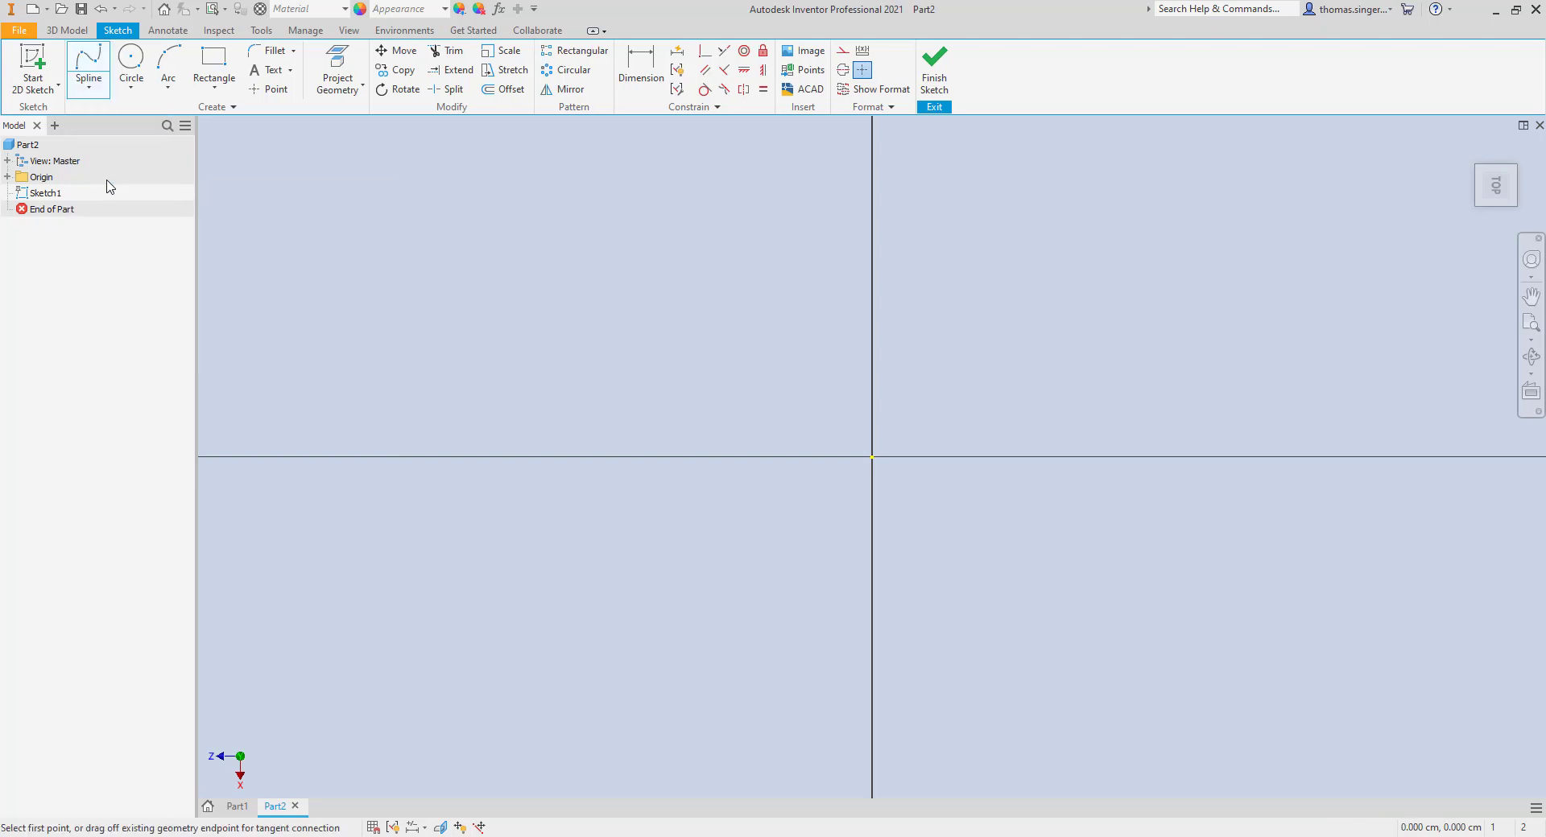
- Start the spline at the origin and loop its fit points up-left and across the top
left_click(872, 457)
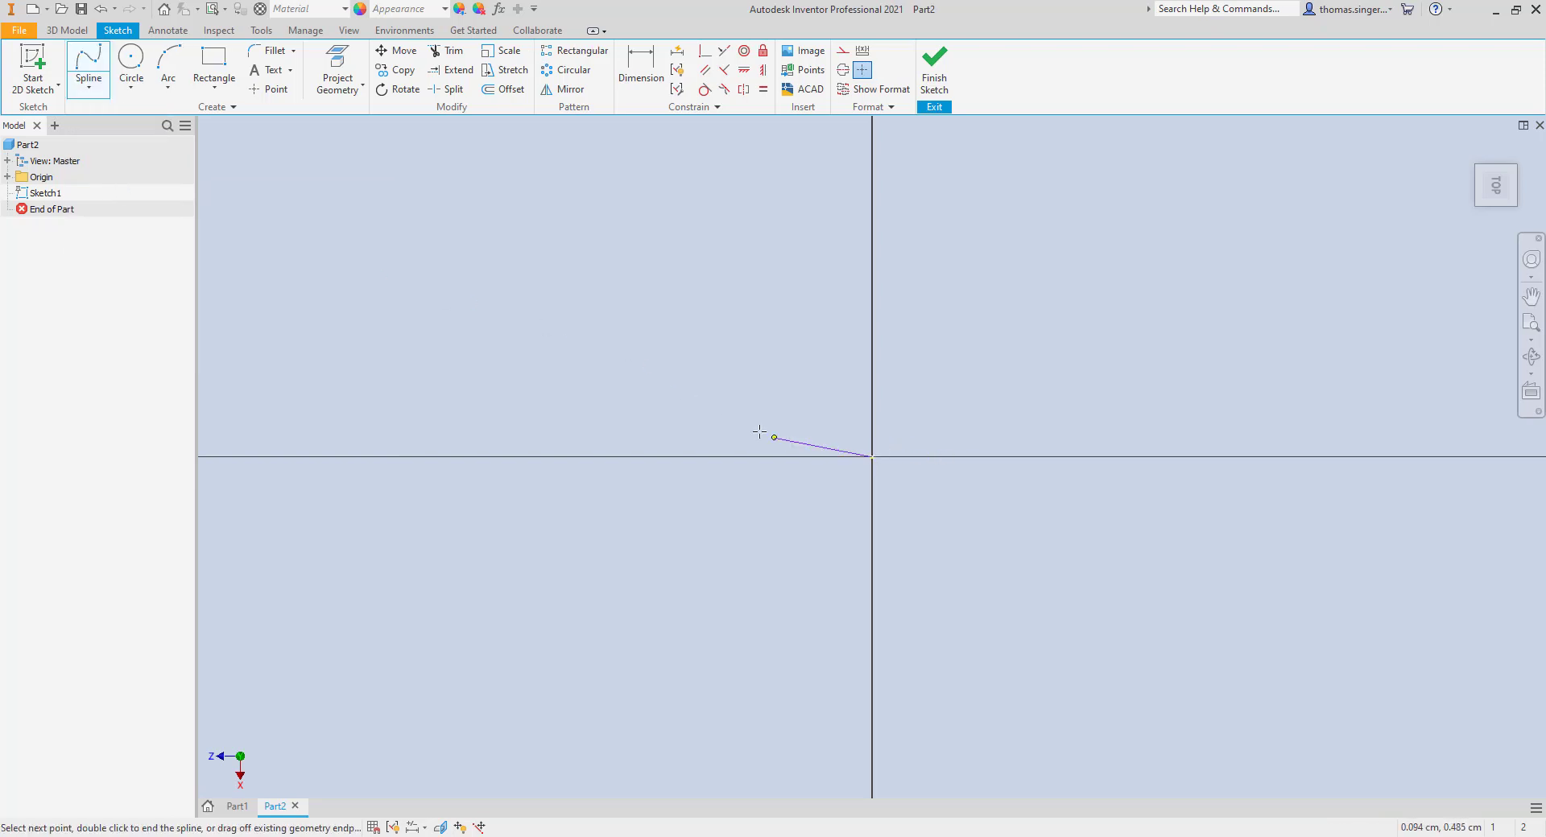
left_click(583, 338)
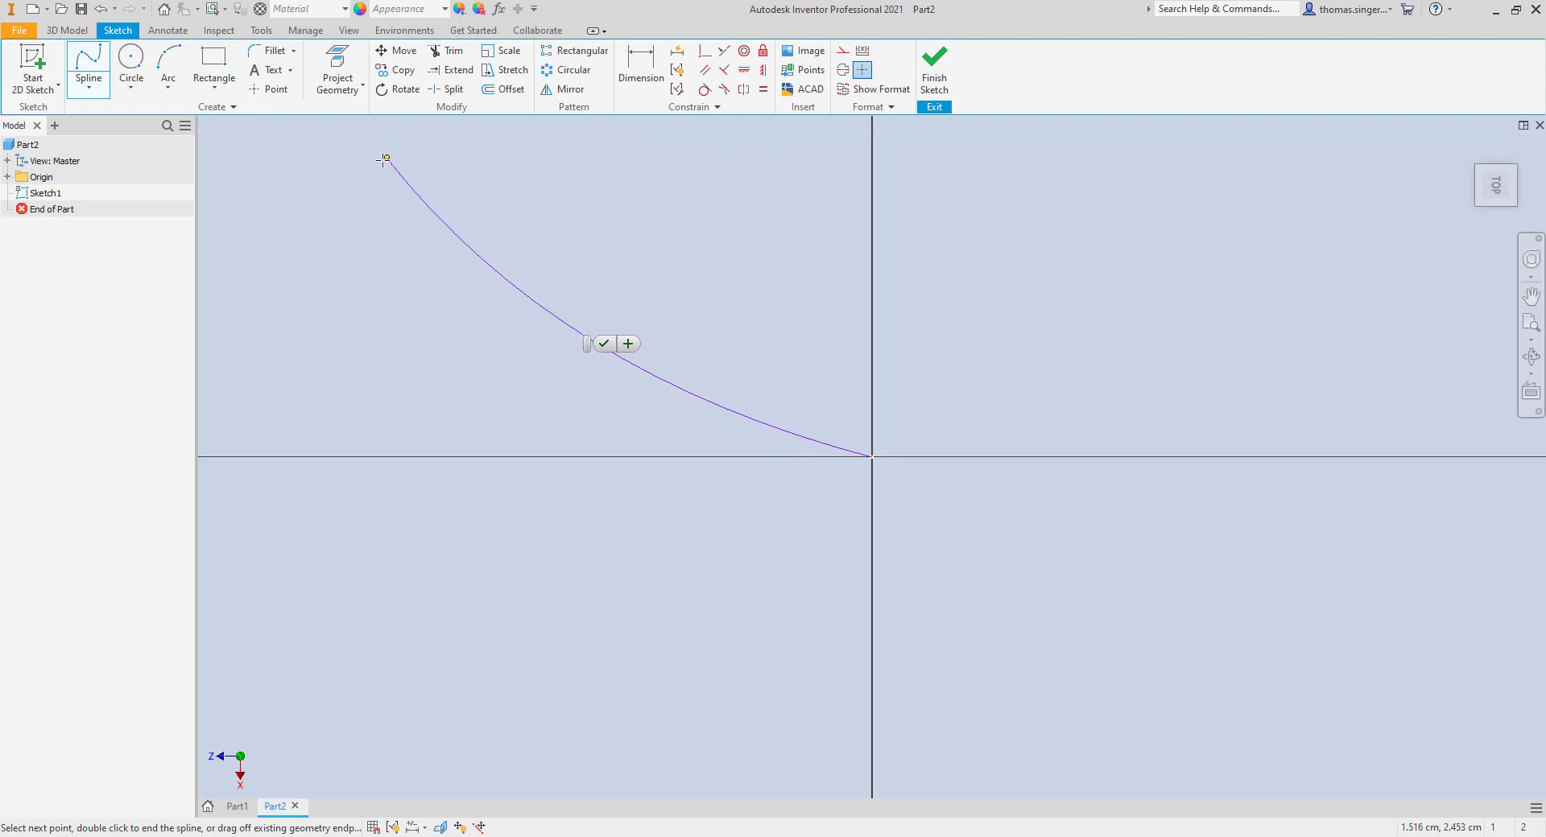
left_click(451, 202)
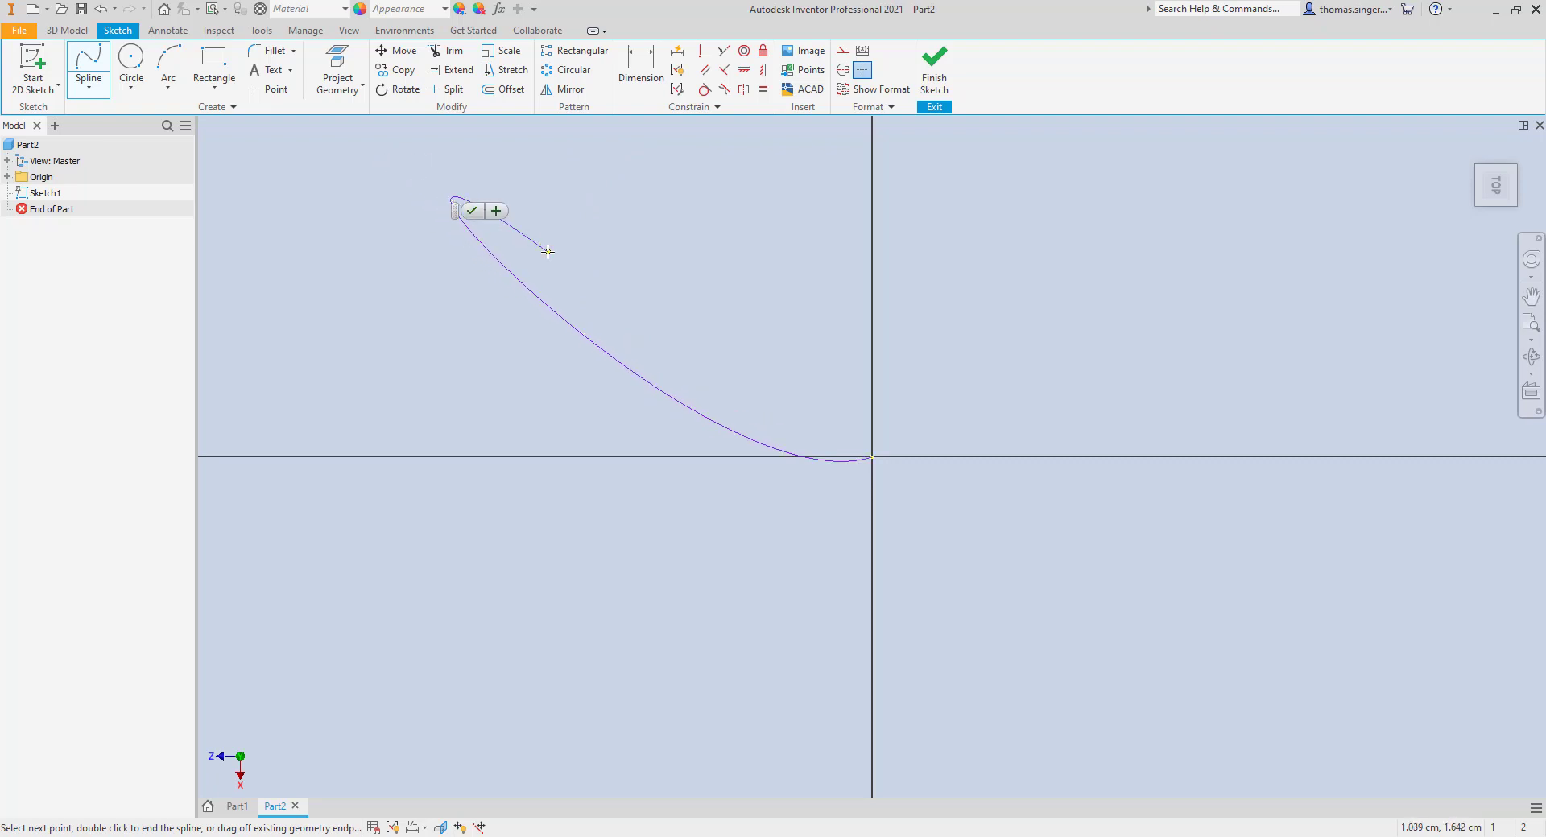
scroll(542, 249, "up", 5)
mouse_move(542, 258)
middle_mouse_down()
mouse_move(498, 407)
mouse_move(644, 387)
middle_mouse_up()
scroll(644, 387, "down", 3)
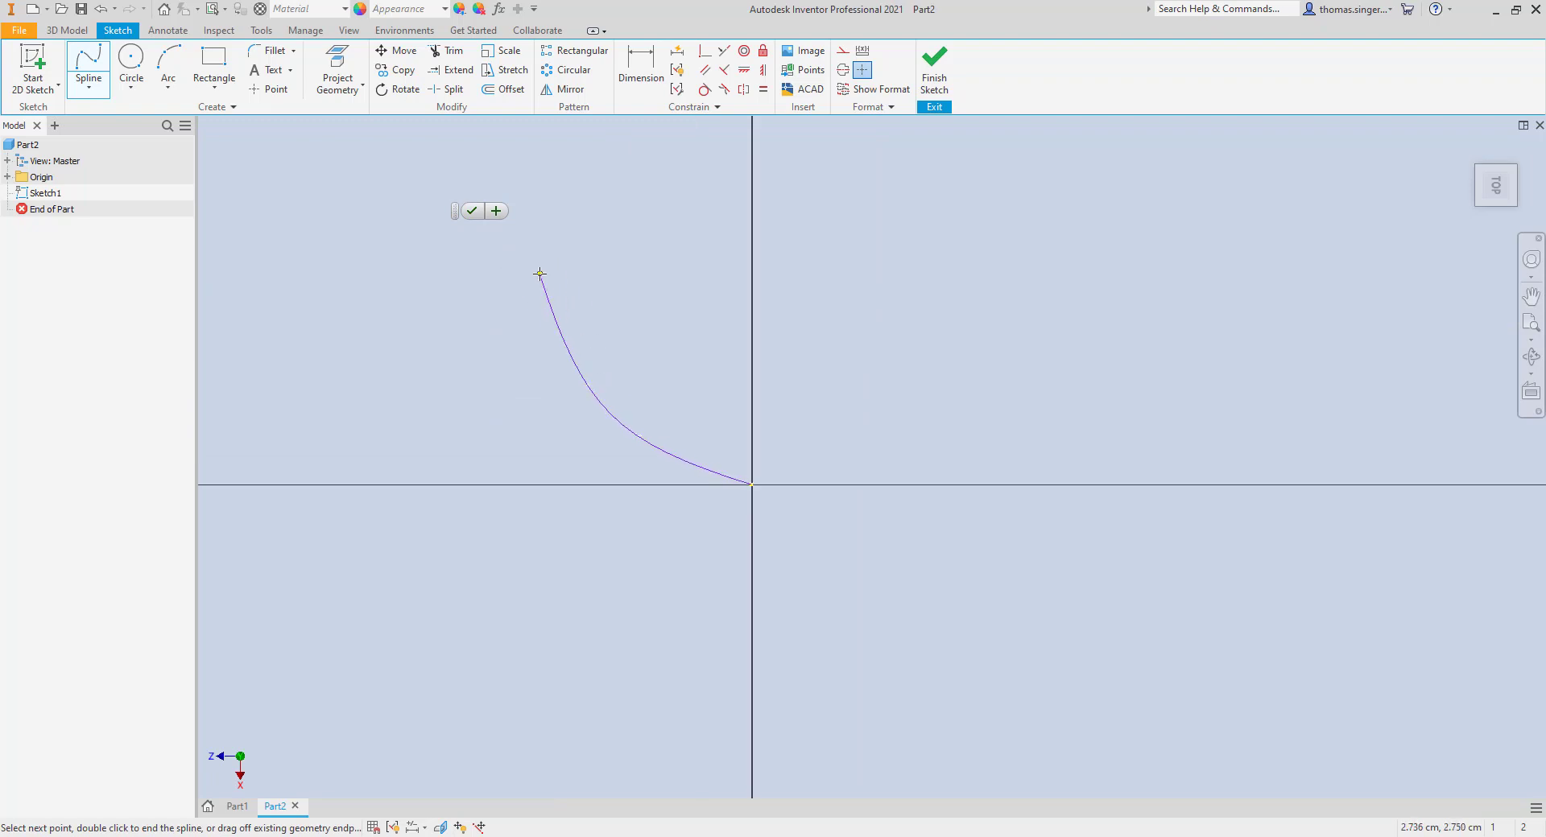
left_click(539, 274)
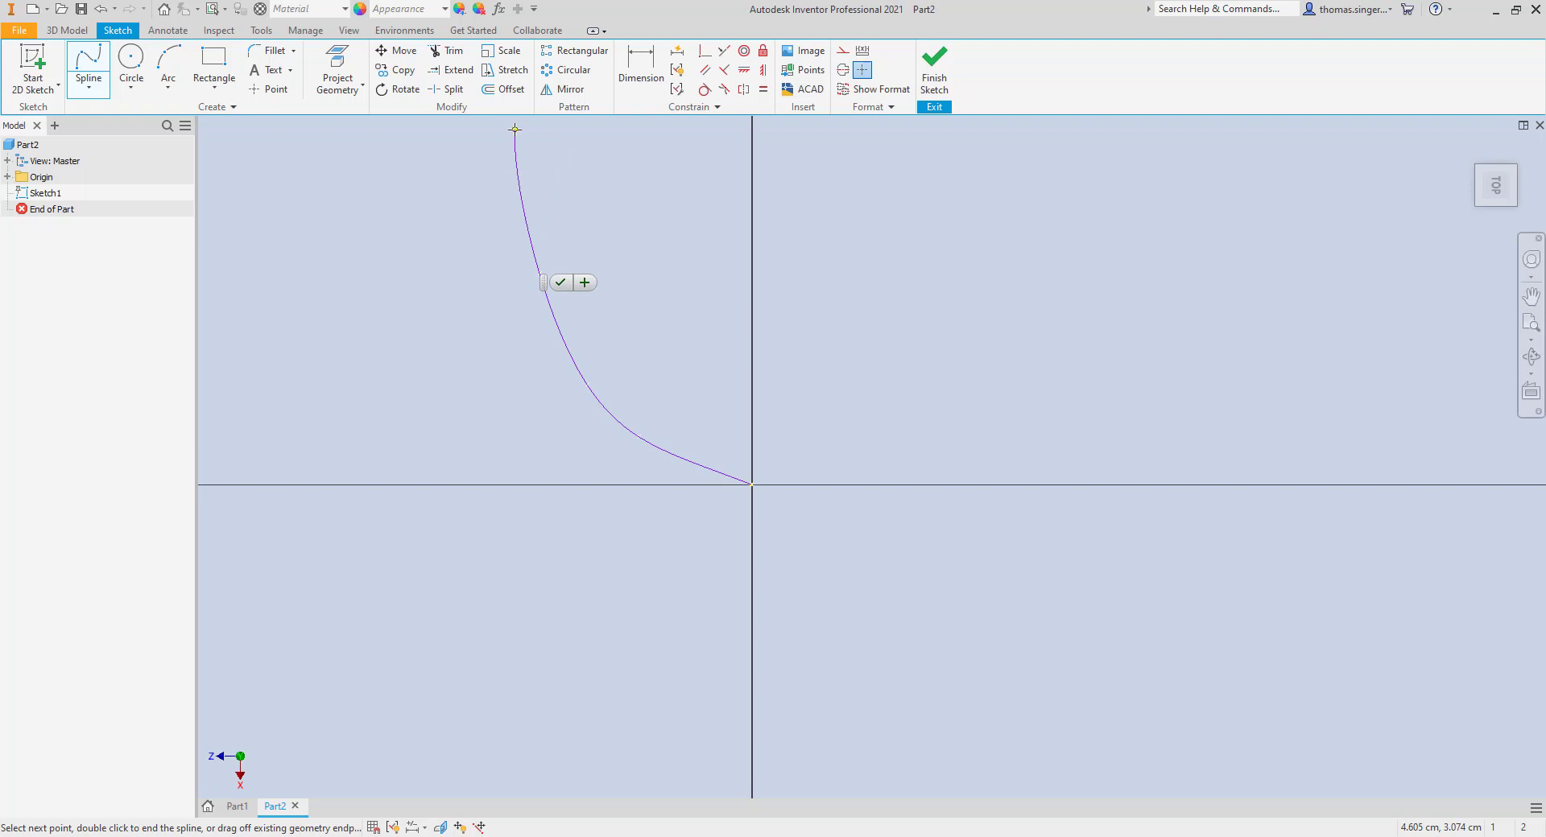
left_click(508, 177)
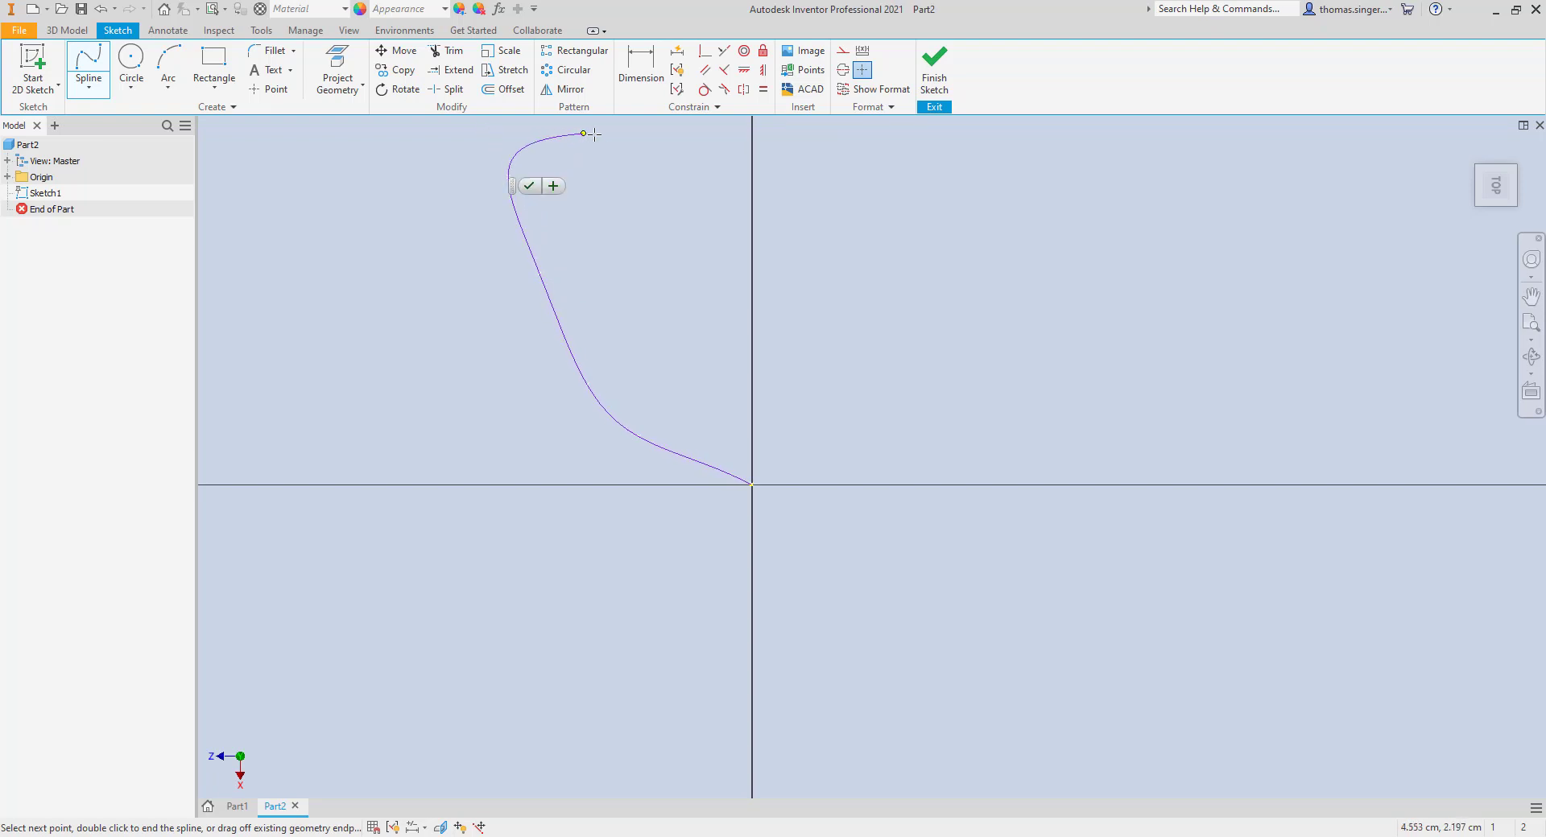
left_click(635, 131)
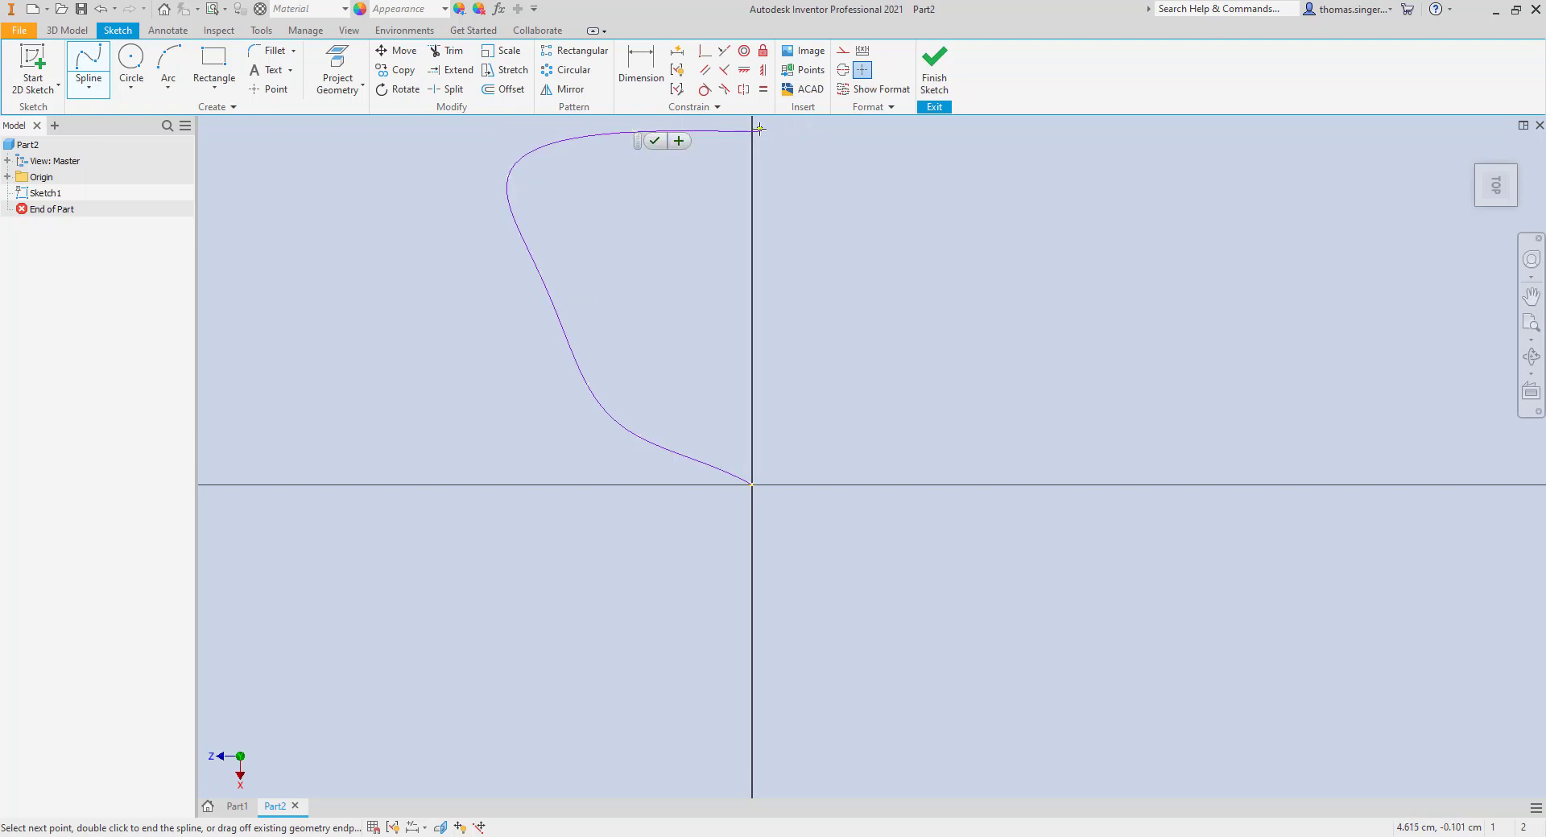
left_click(793, 131)
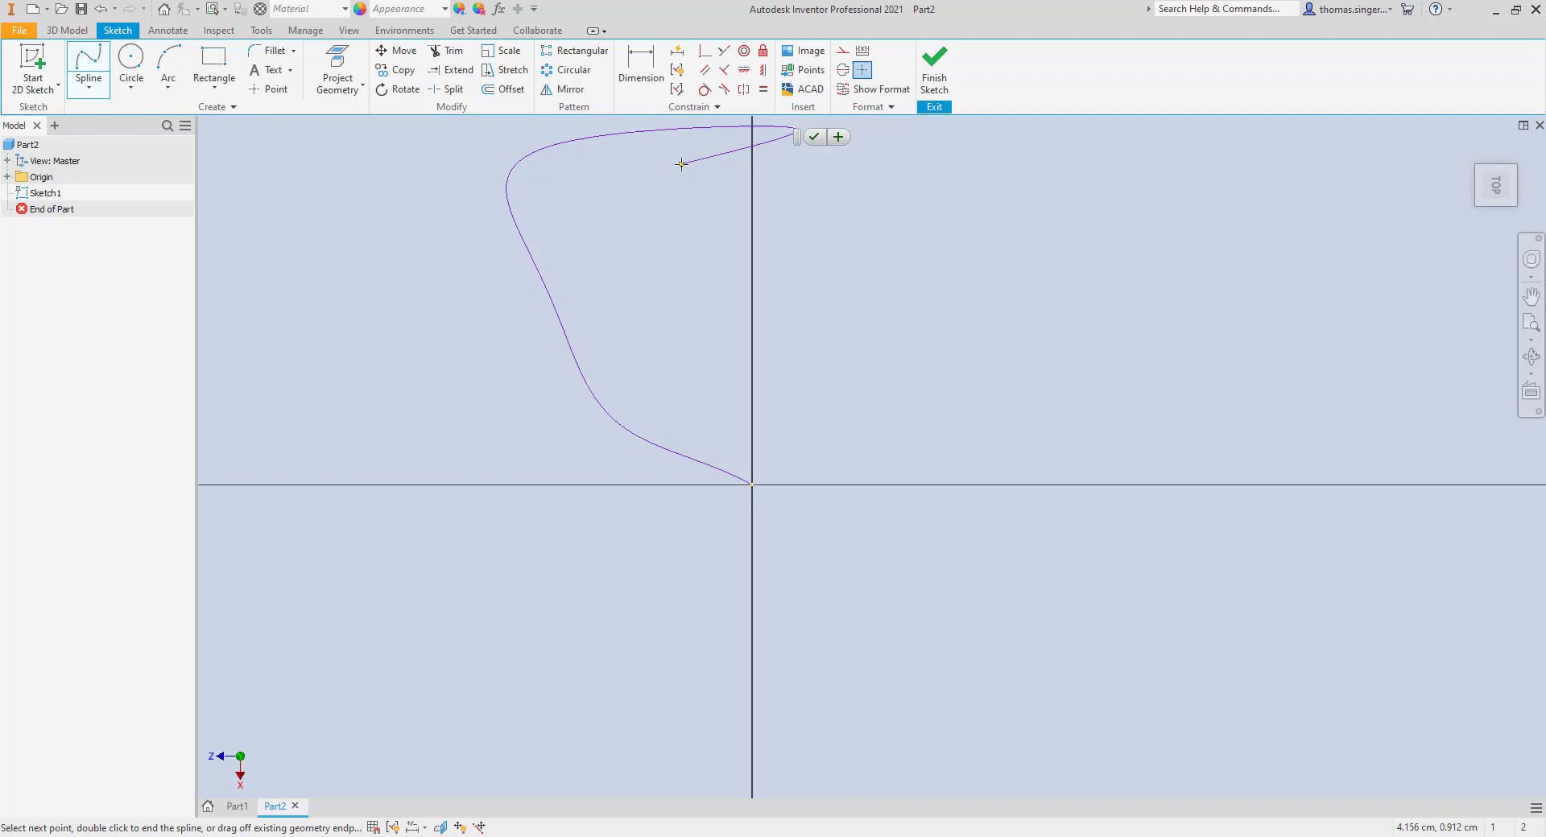
- Add fit points winding the spline back down the right side toward the bottom
scroll(682, 163, "up", 2)
scroll(683, 163, "down", 5)
scroll(682, 164, "up", 4)
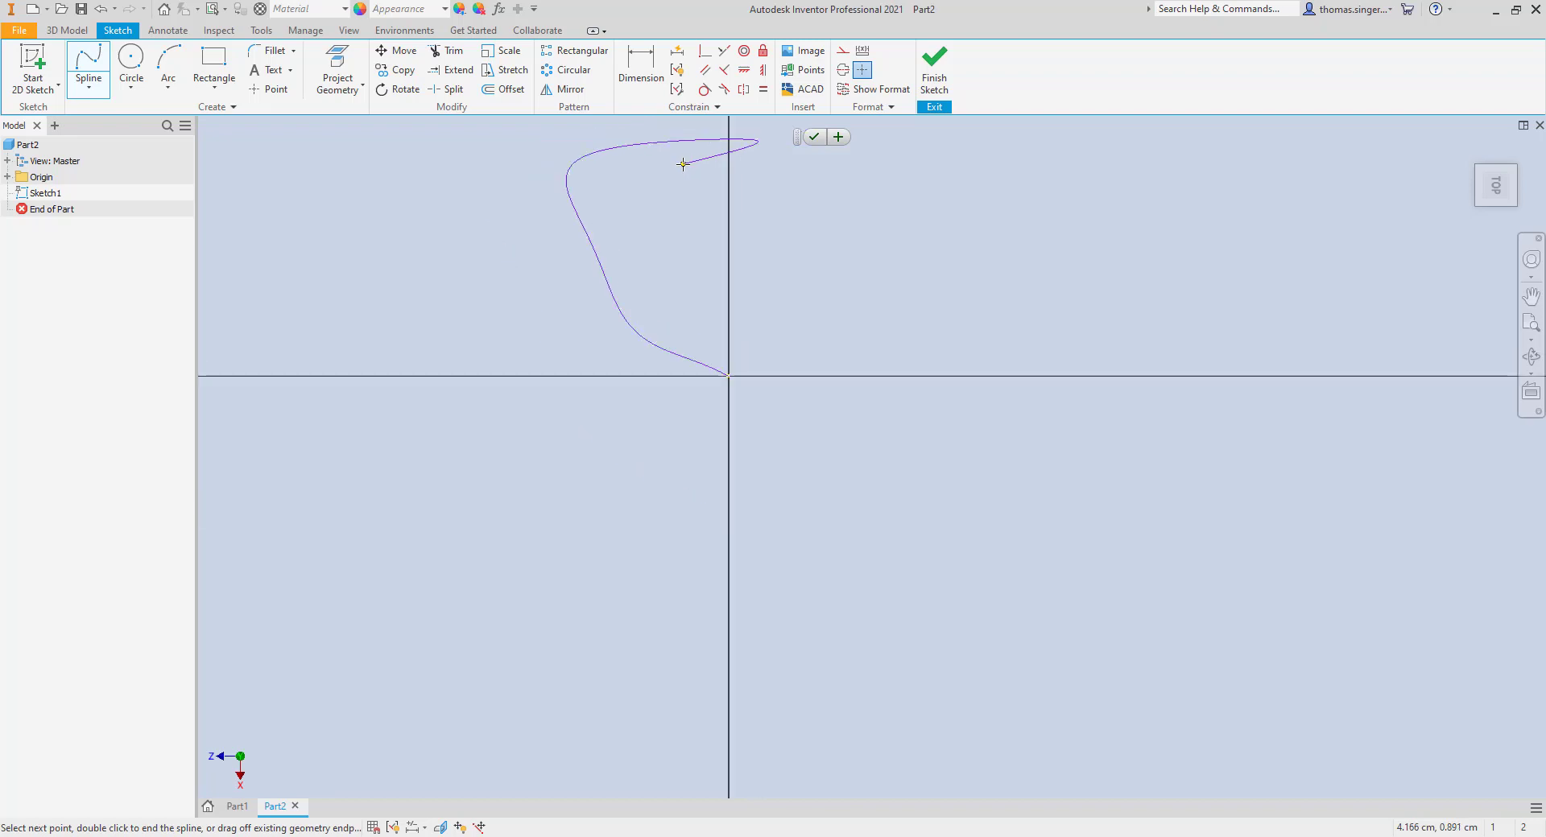
middle_click_drag(683, 163, 618, 246)
scroll(622, 245, "down", 4)
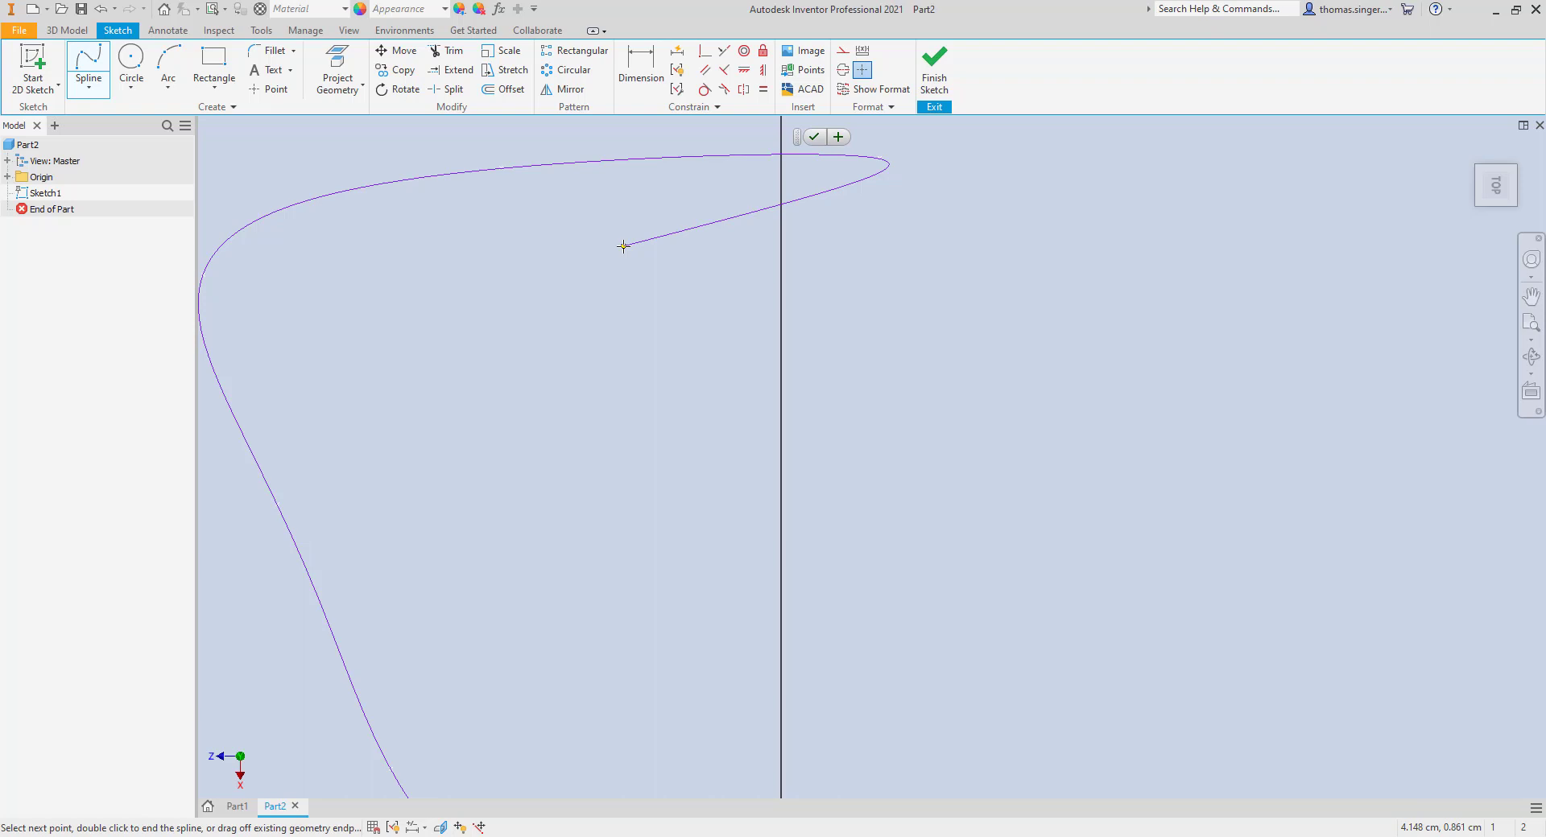
left_click(740, 279)
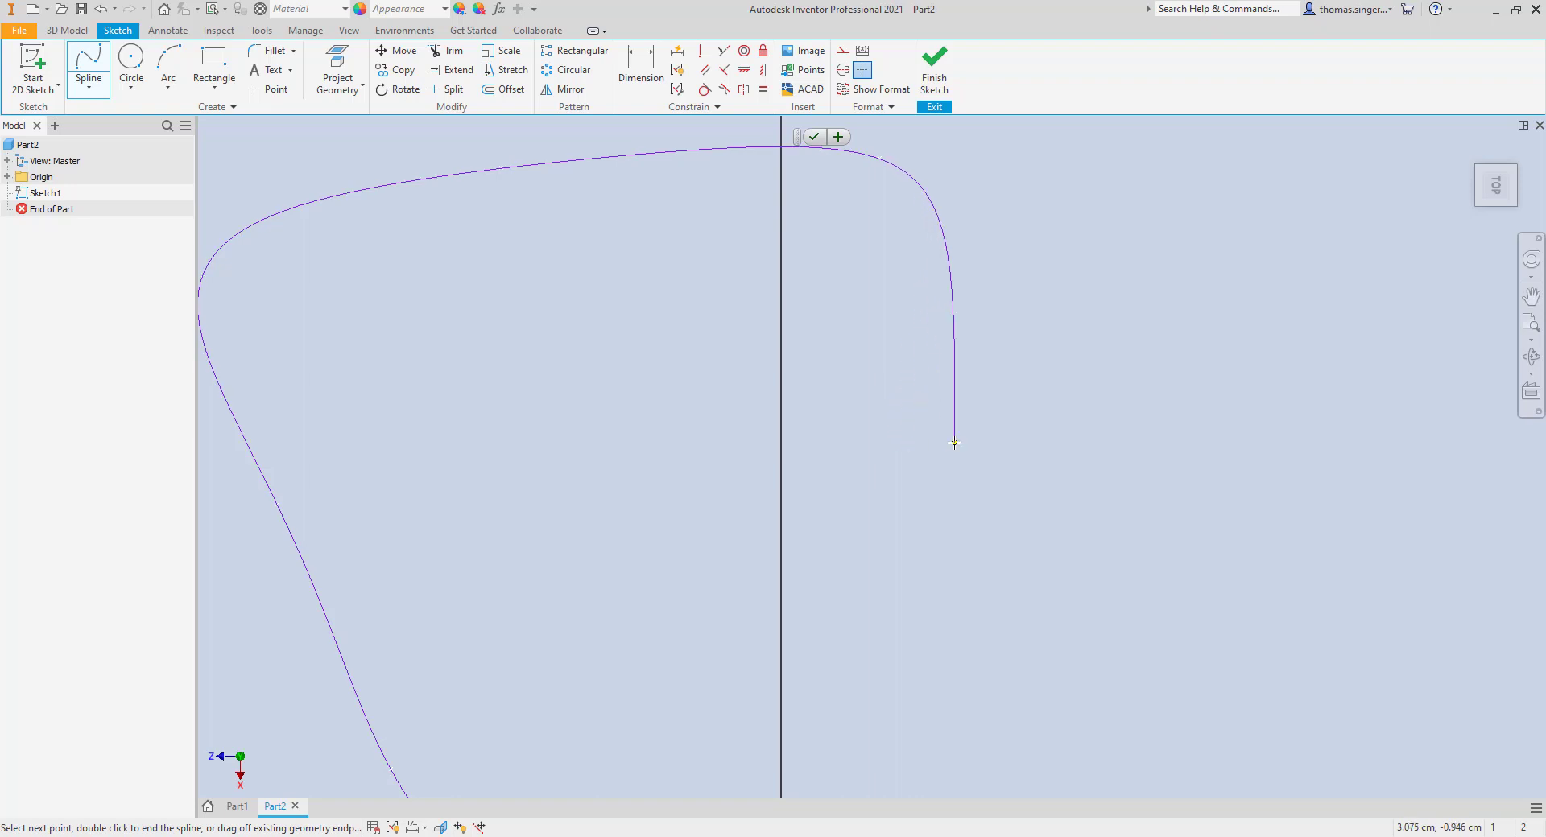
left_click(1018, 393)
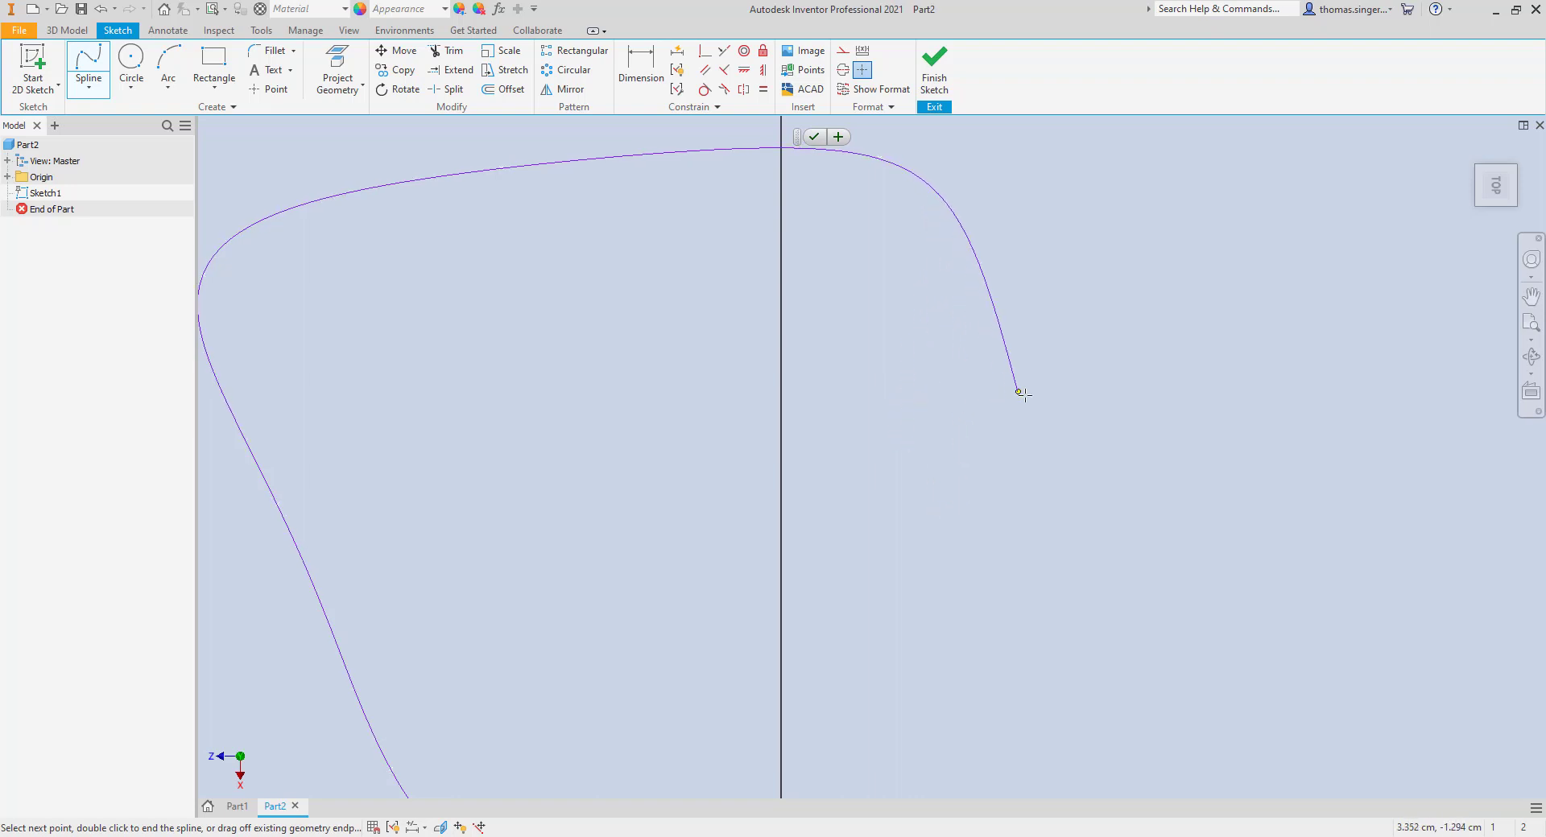
left_click(1052, 426)
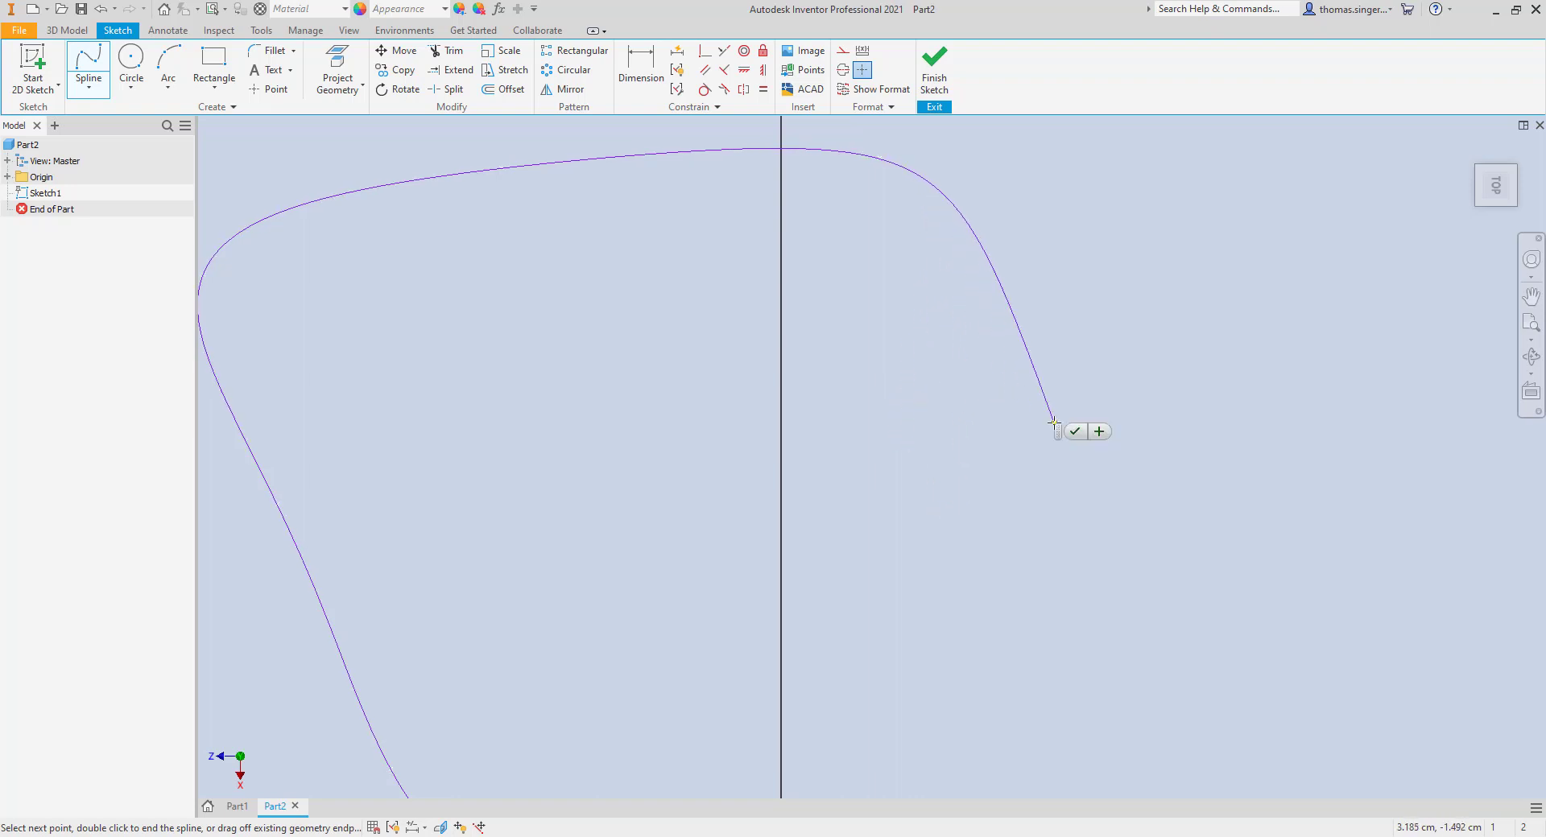
left_click(871, 426)
left_click(938, 650)
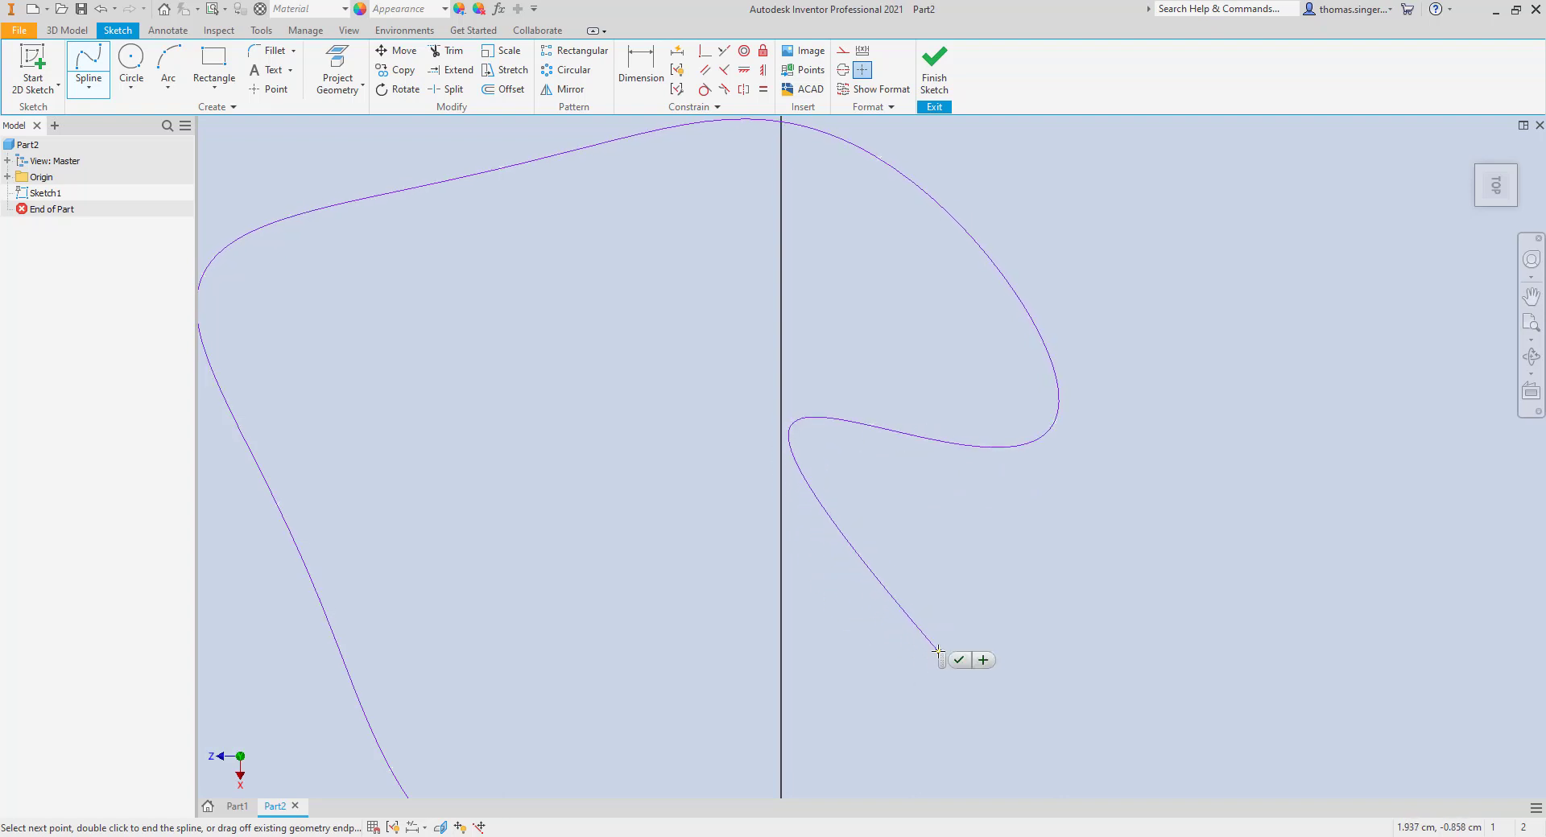
scroll(925, 511, "down", 3)
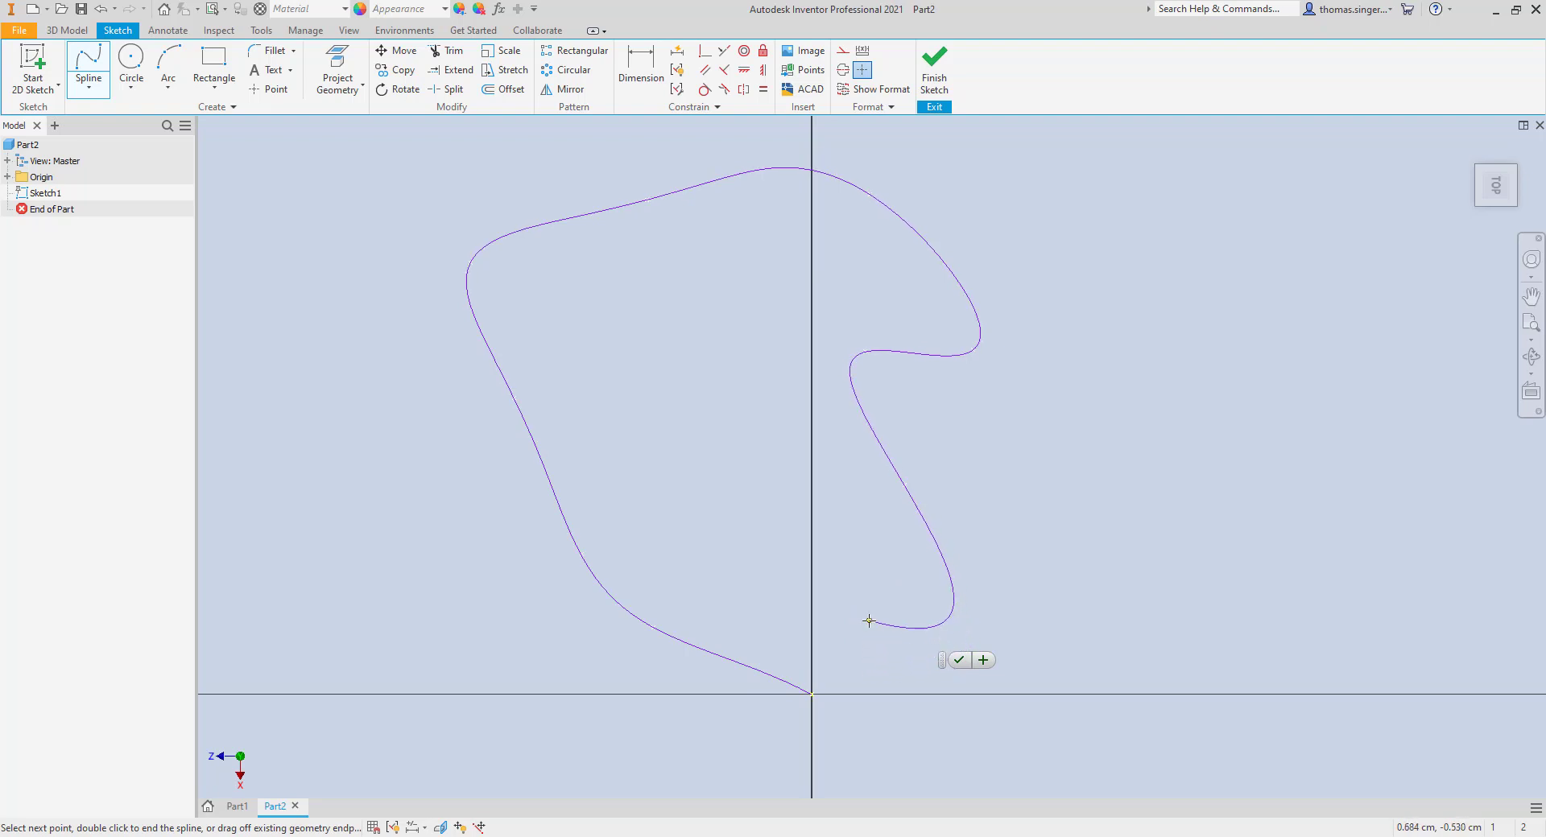
right_click(892, 612)
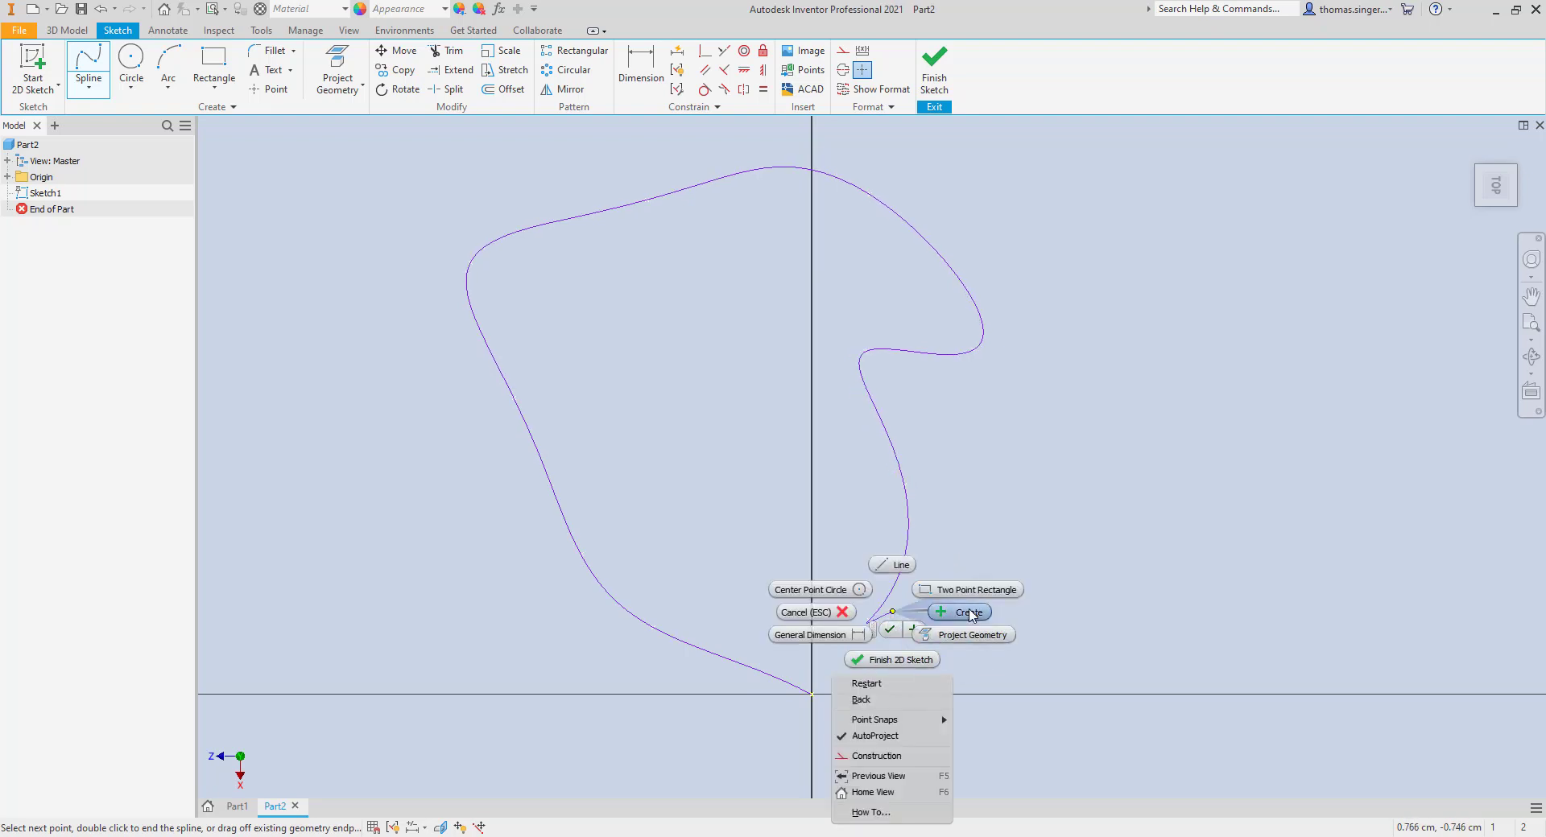
- Create the spline path and cancel the accidental second spline
left_click(965, 615)
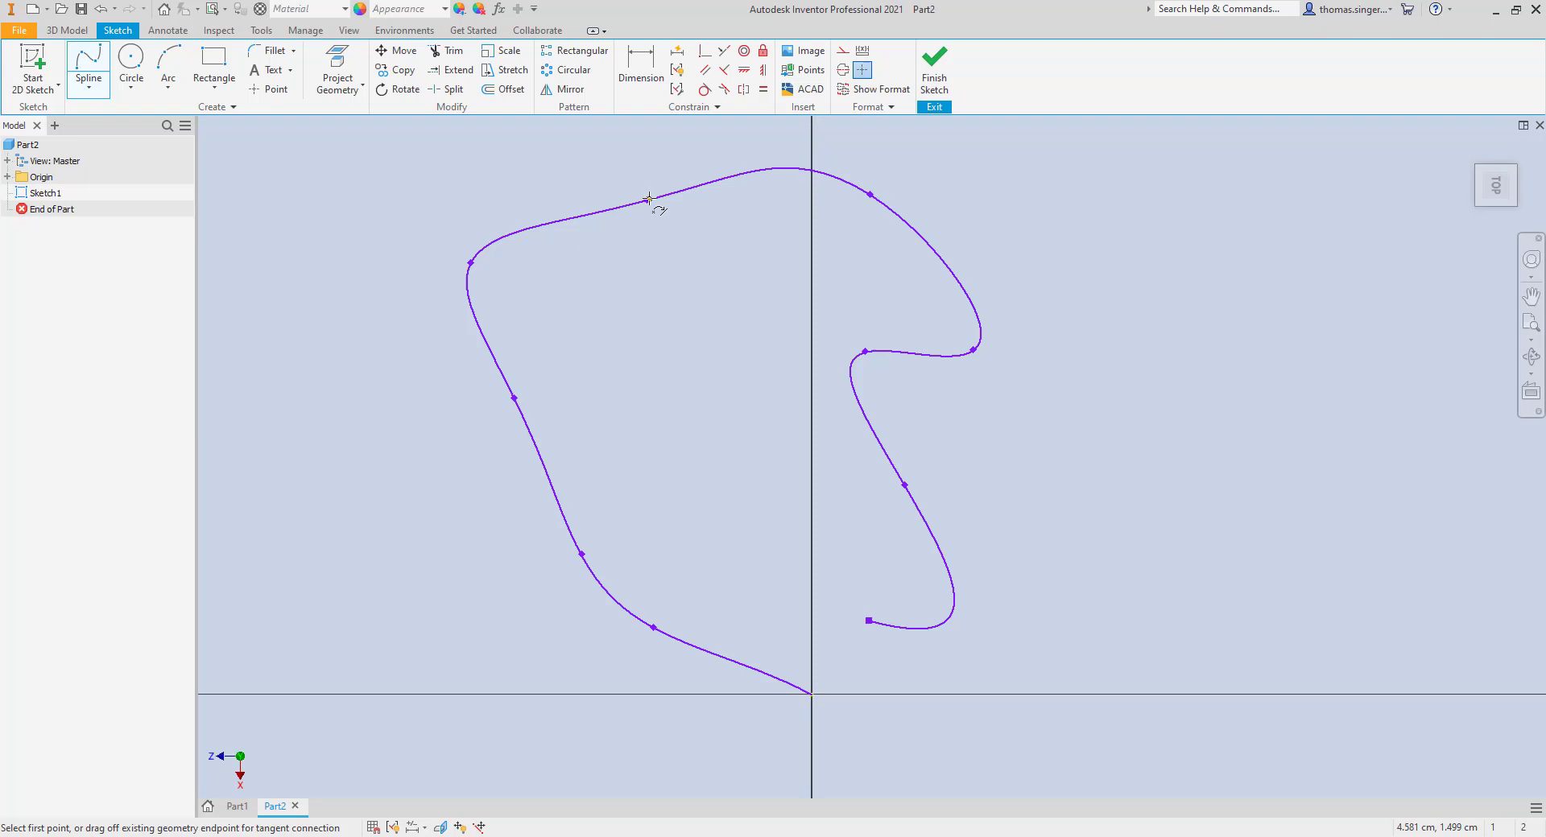
left_click(974, 351)
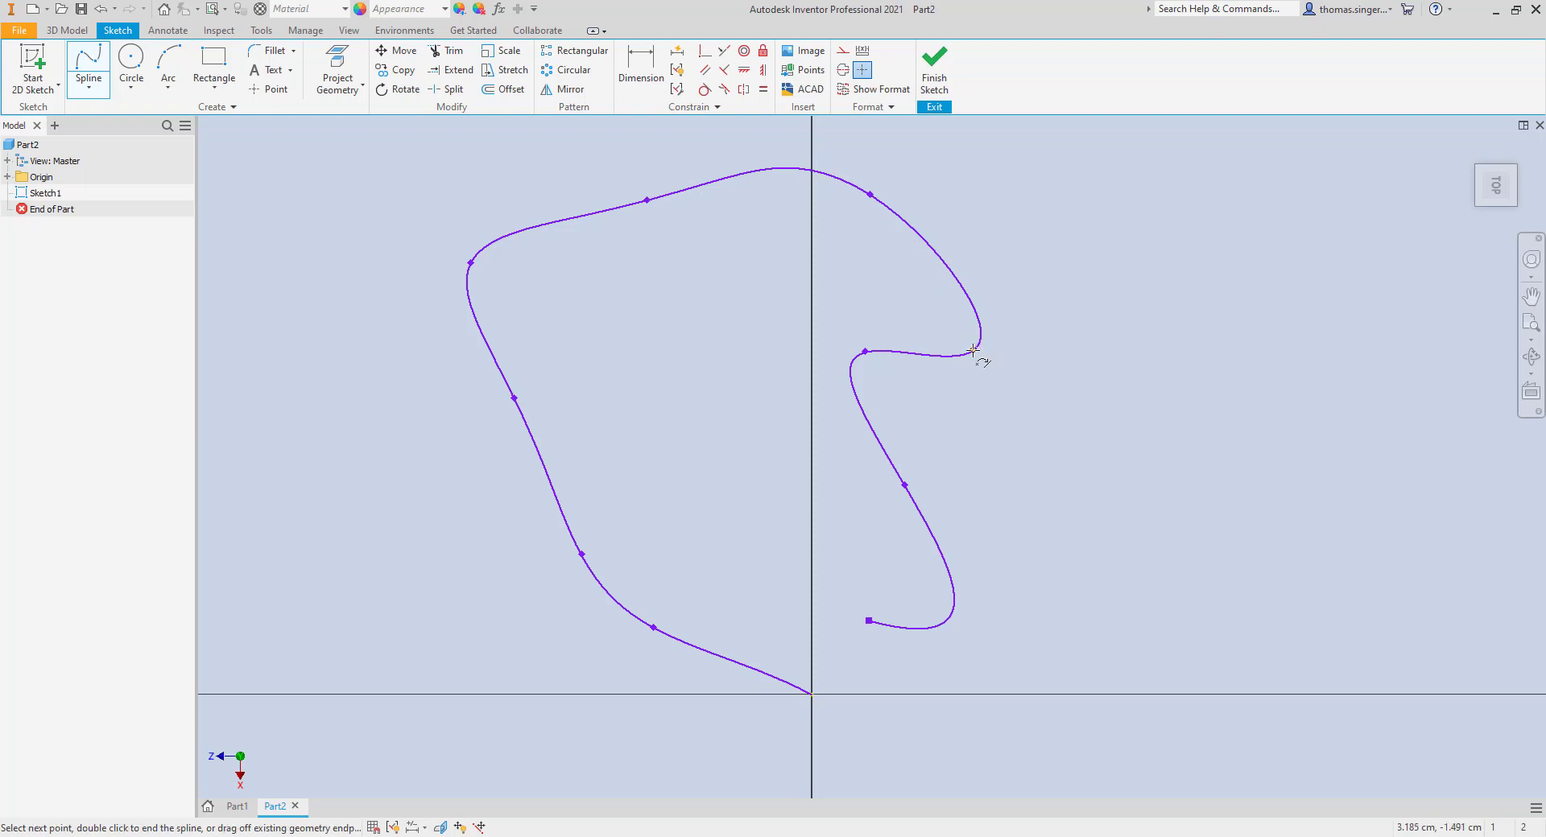
right_click(973, 351)
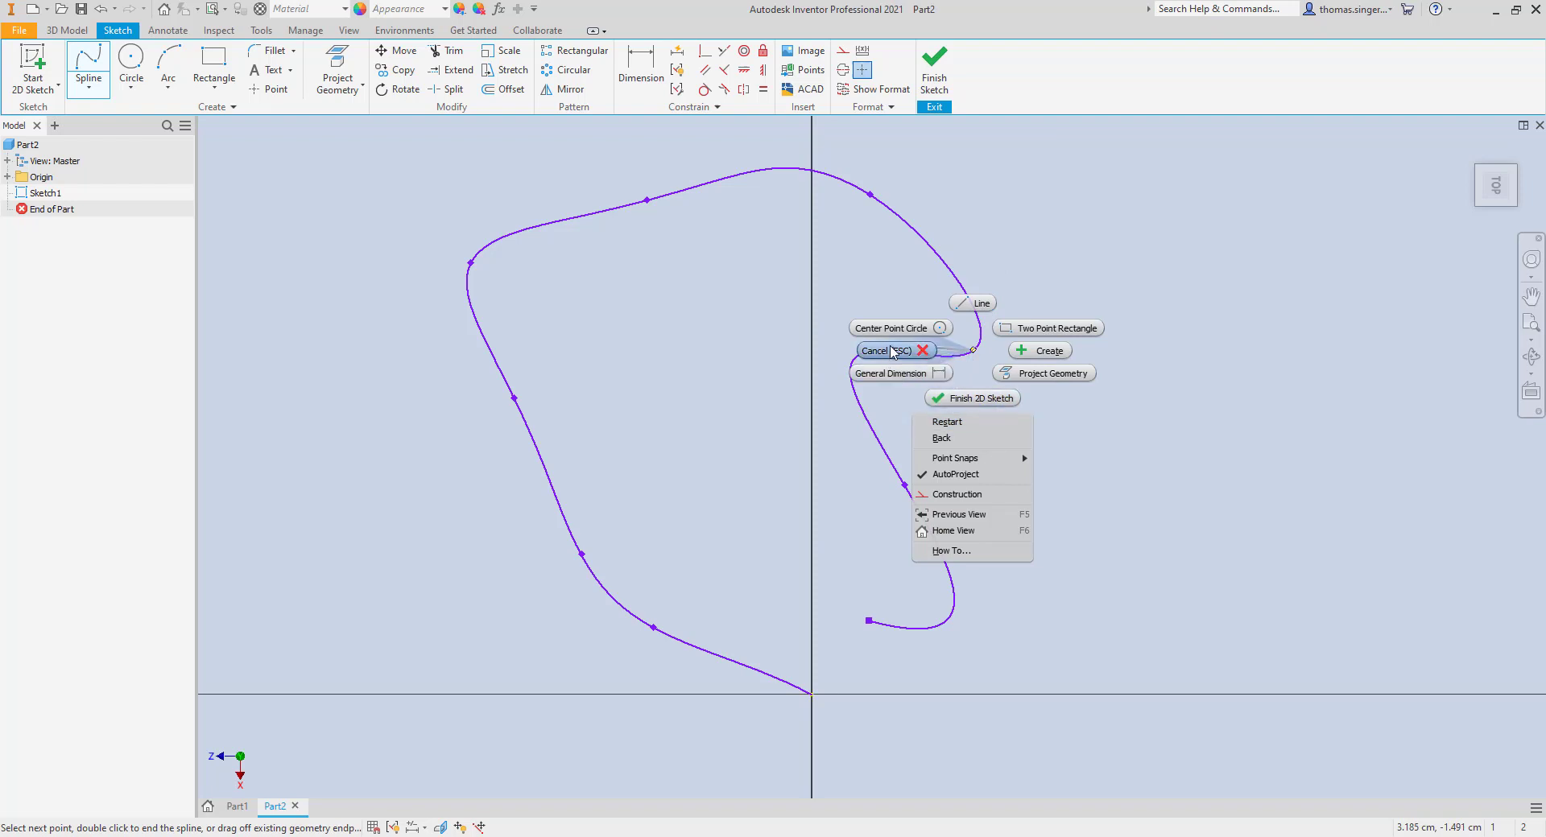
left_click(894, 355)
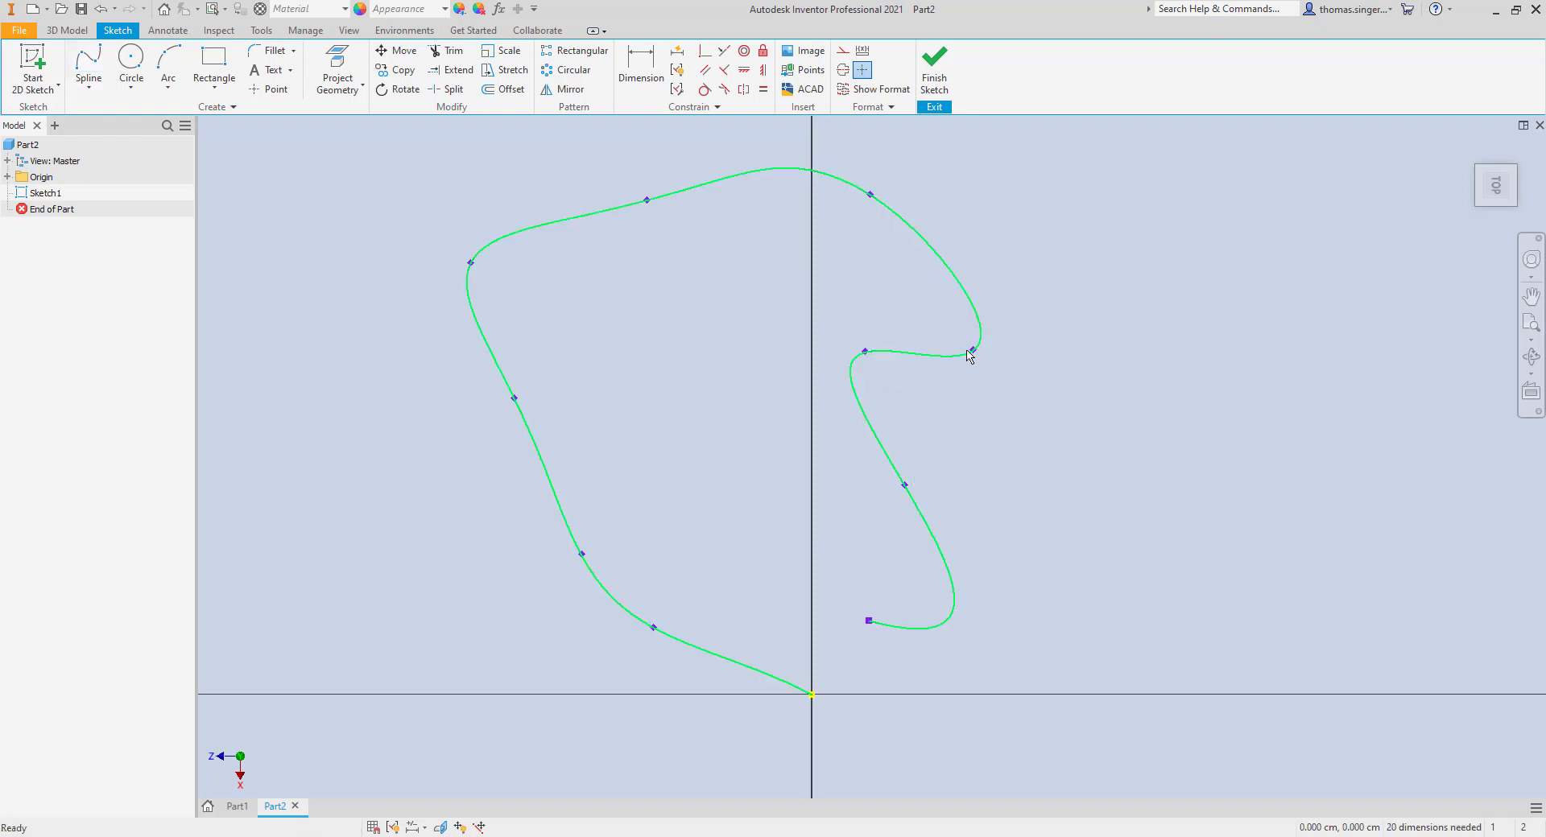
- Drag three fit points on the right-hand bends so the curve bulges outward
left_click_drag(974, 352, 1004, 360)
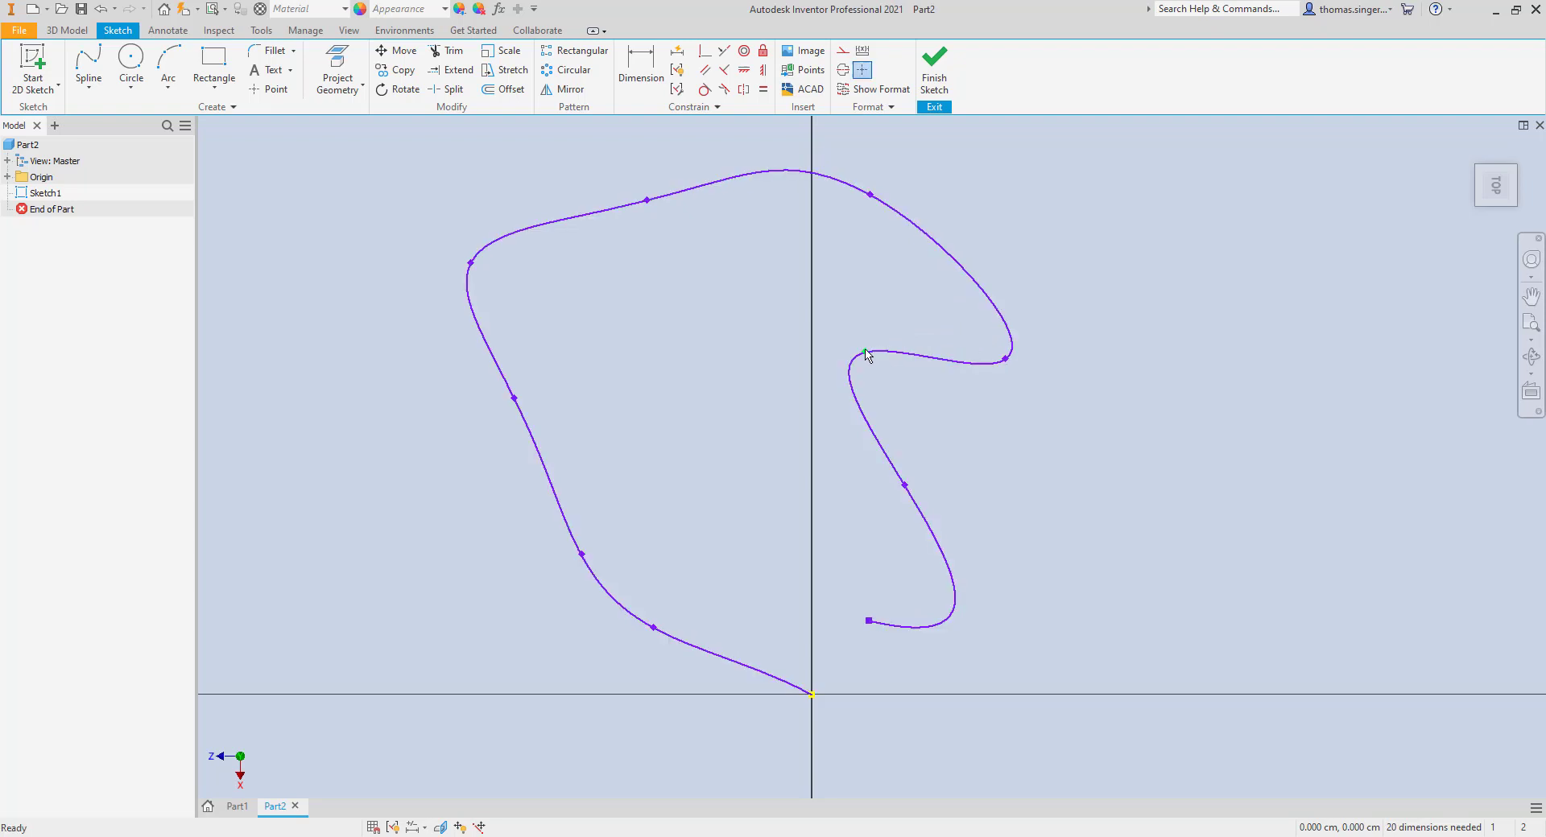
left_click_drag(865, 352, 870, 359)
left_click_drag(905, 487, 913, 477)
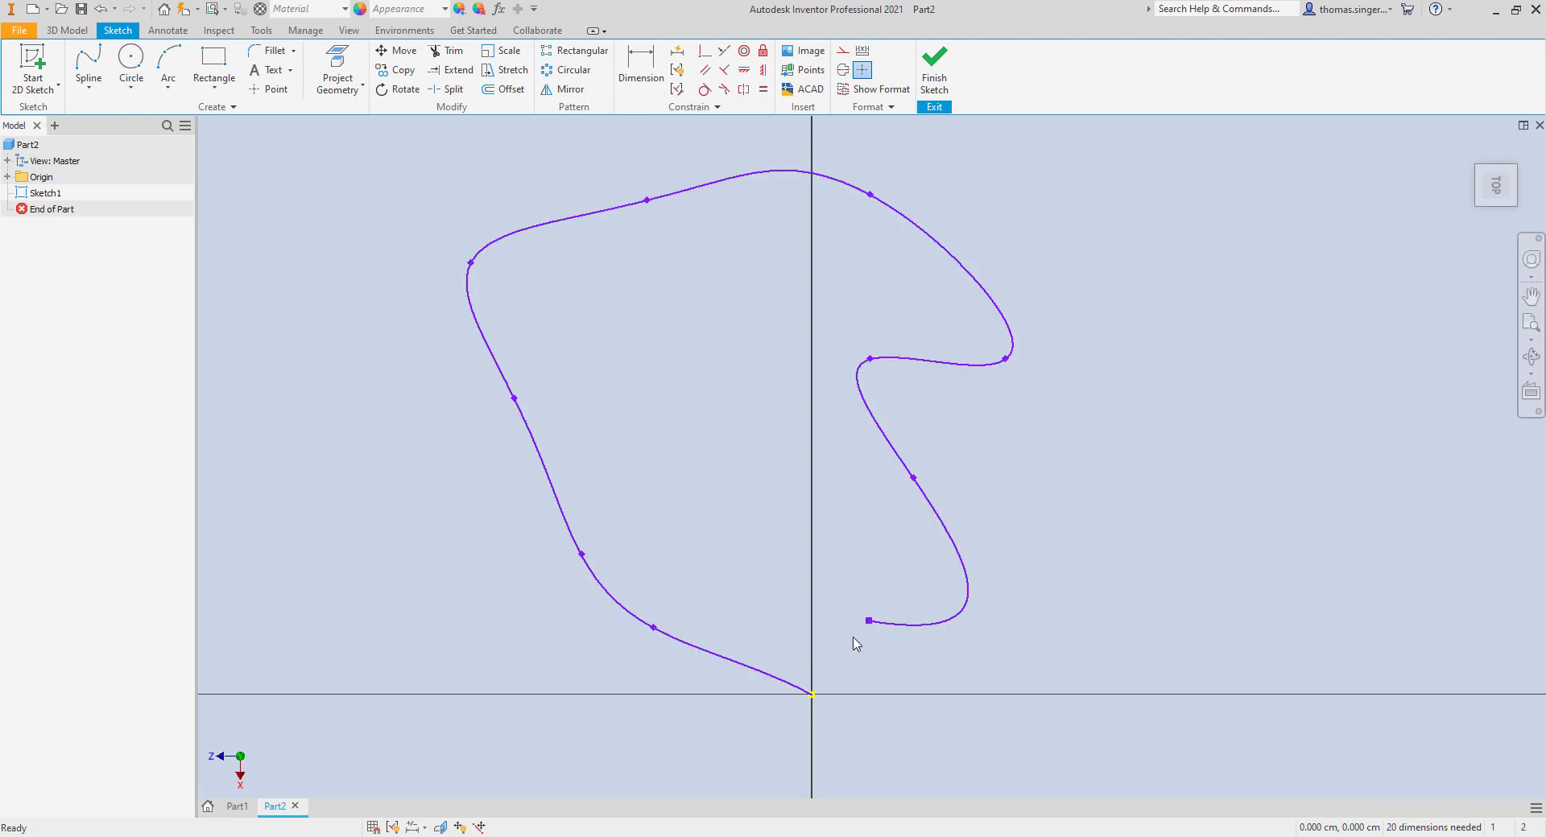
- Finish Sketch1 and start Sketch2 on the XY origin plane, zoomed in on the origin
left_click(935, 64)
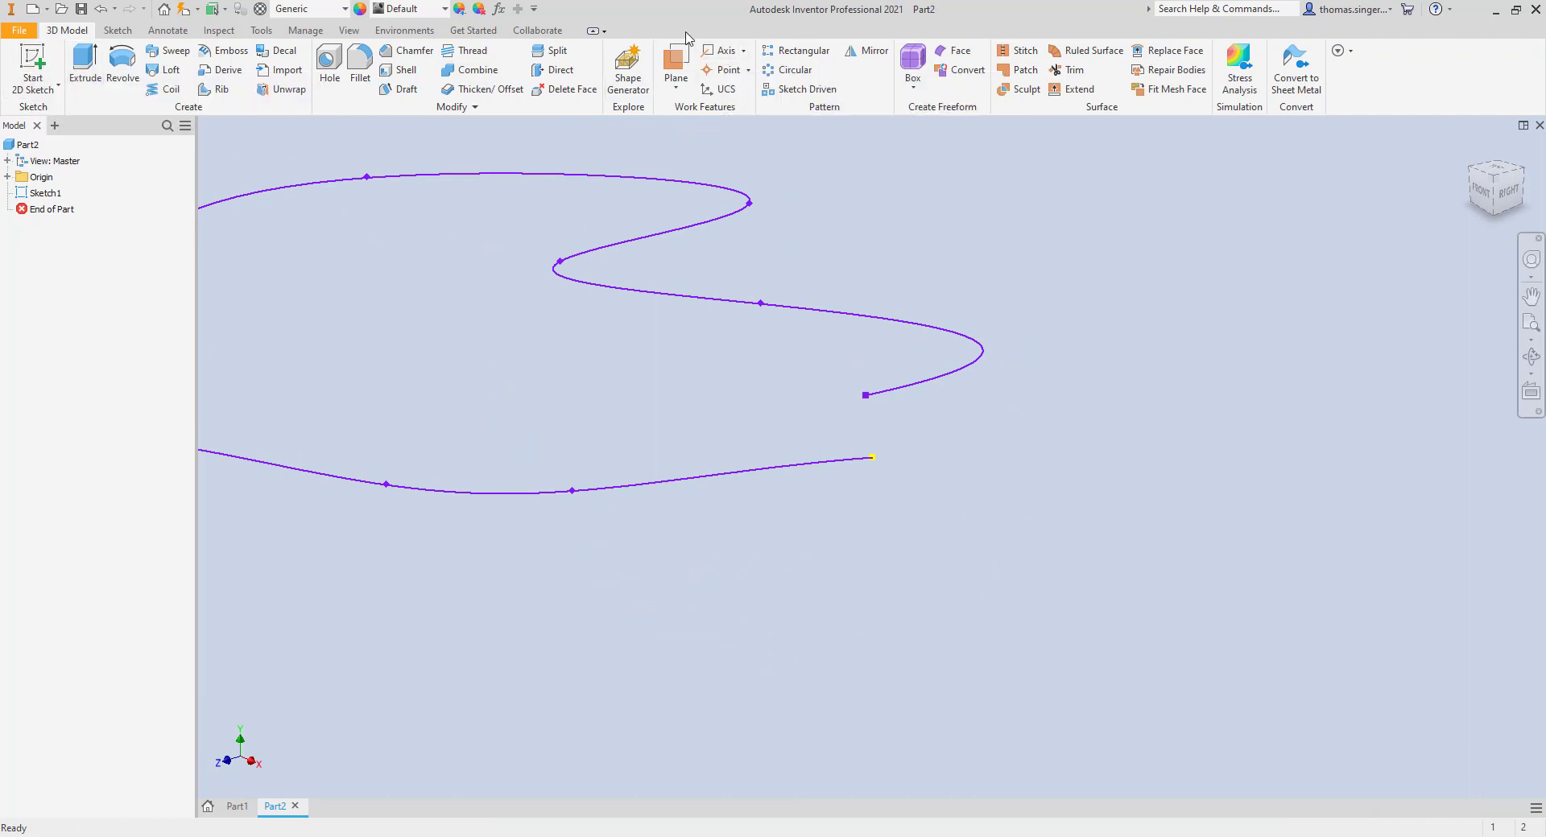
left_click(37, 64)
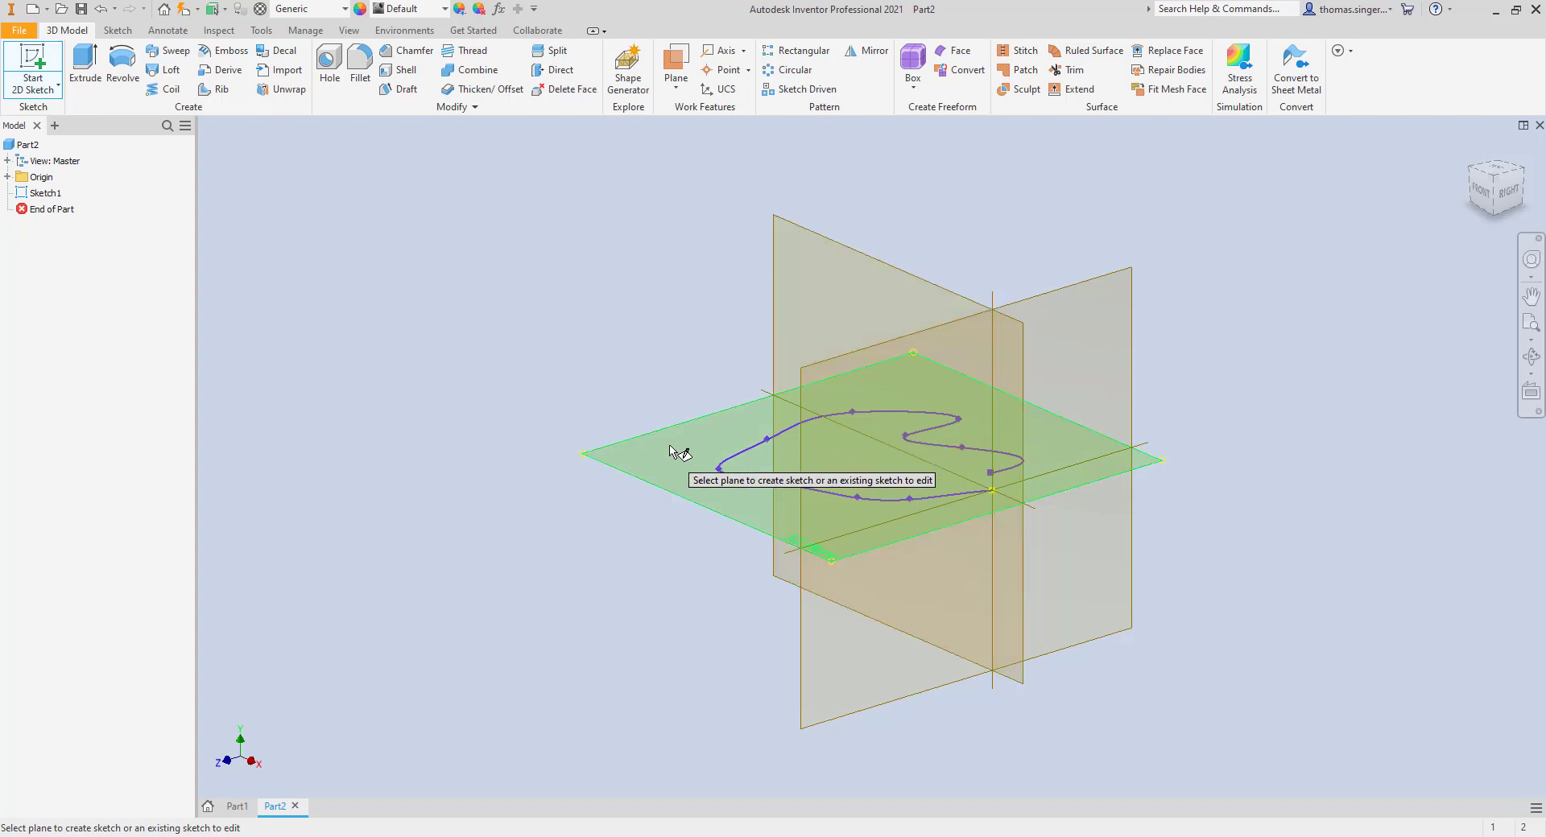
left_click(895, 301)
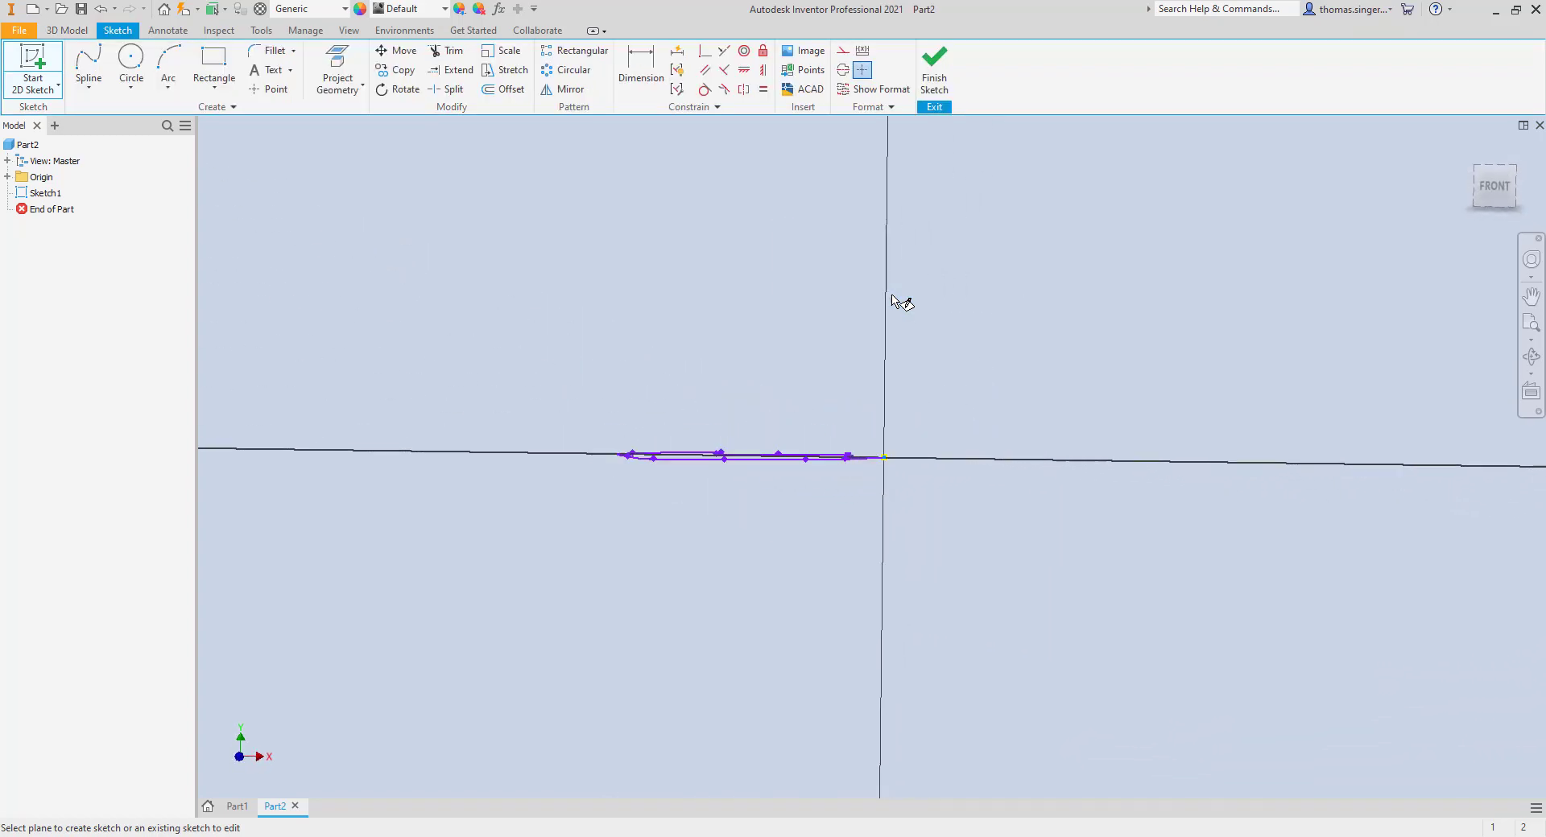
scroll(892, 464, "down", 8)
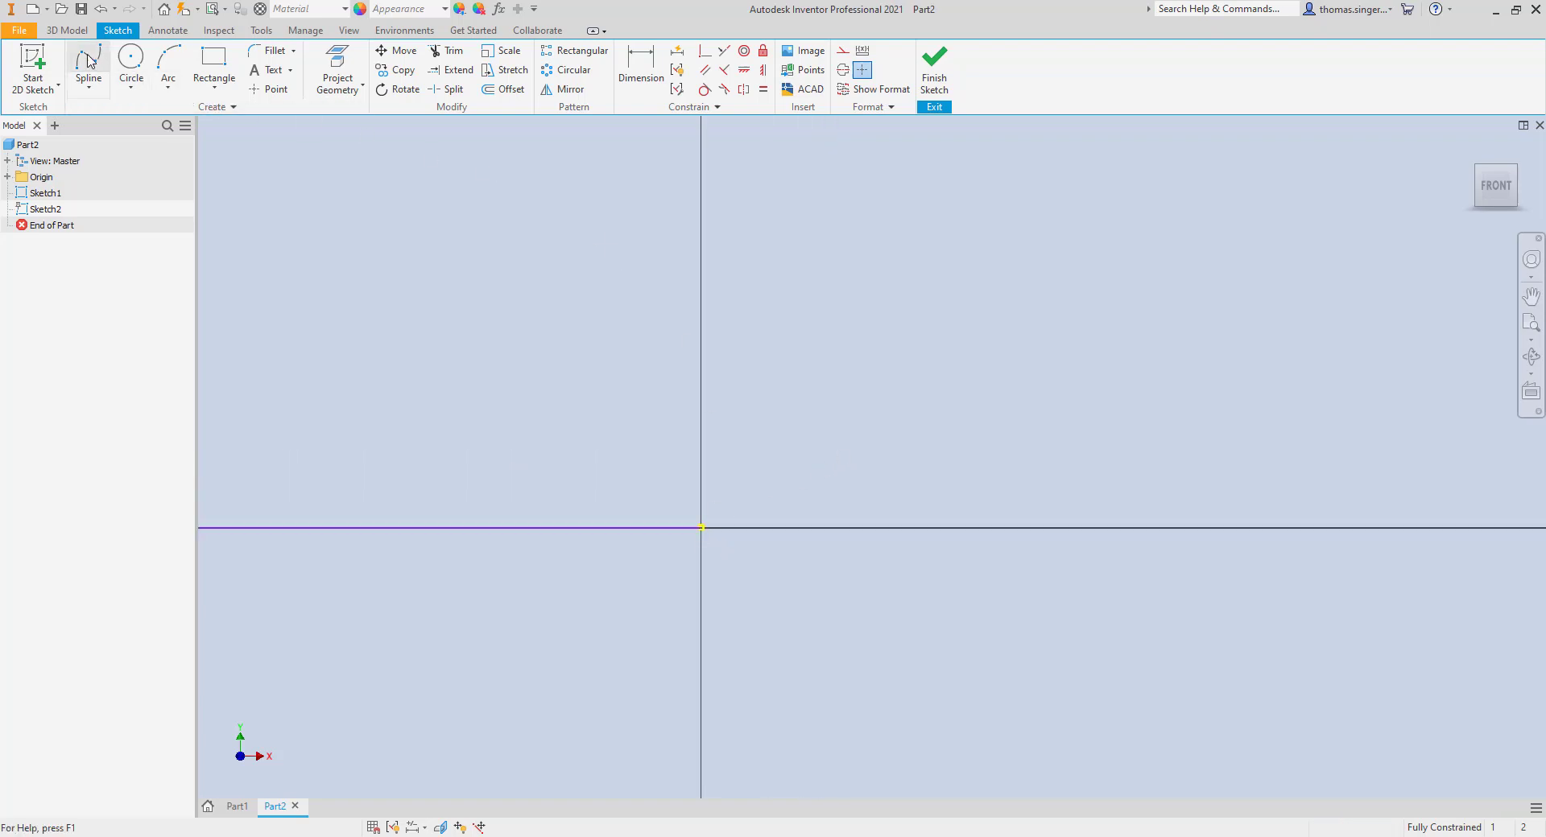
- Draw a spline loop around the origin and pull its top end up and right
left_click(96, 86)
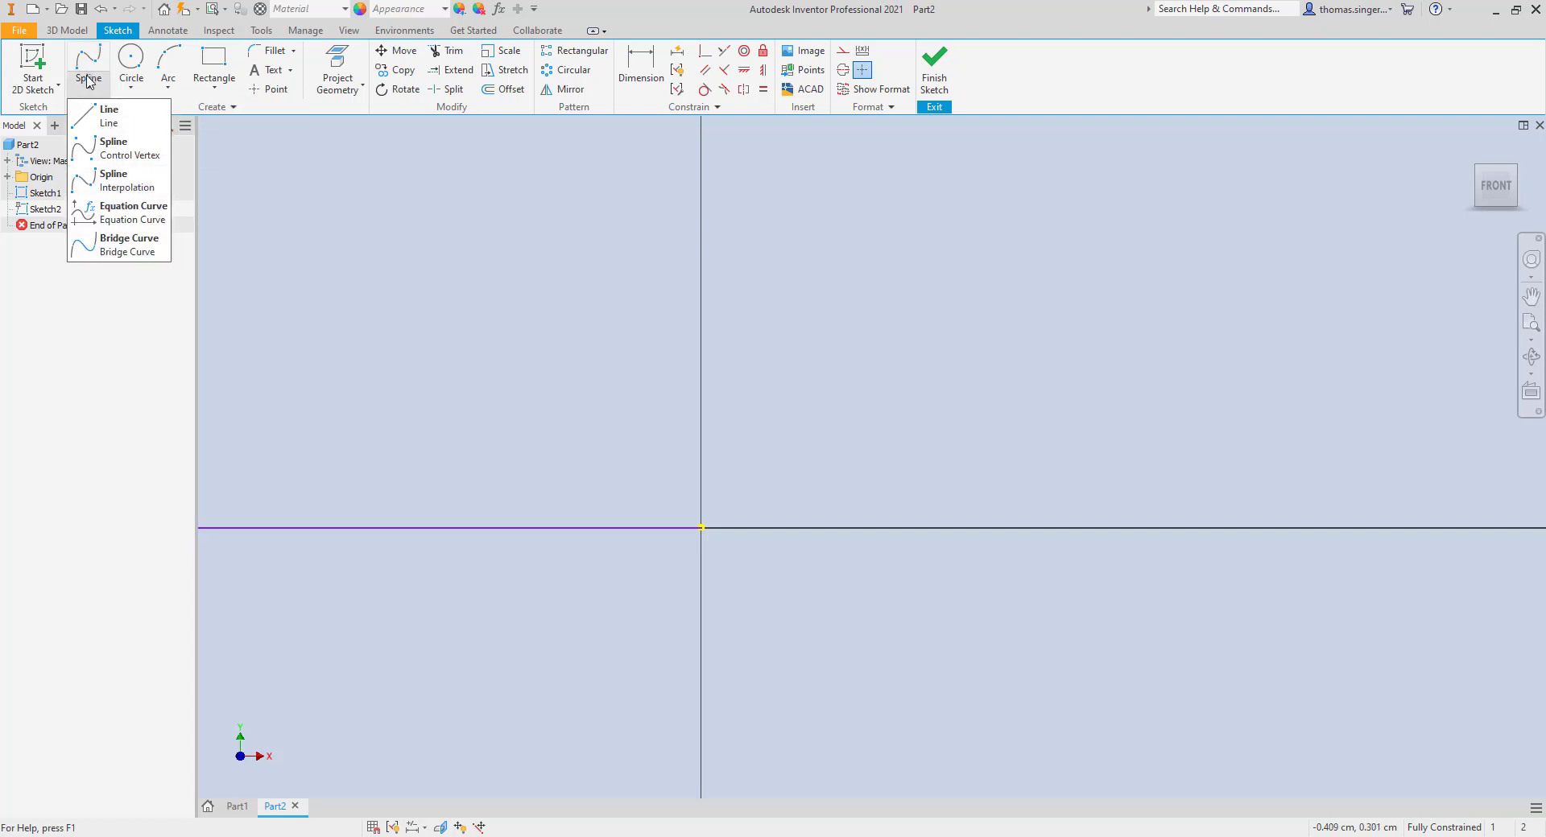
left_click(89, 74)
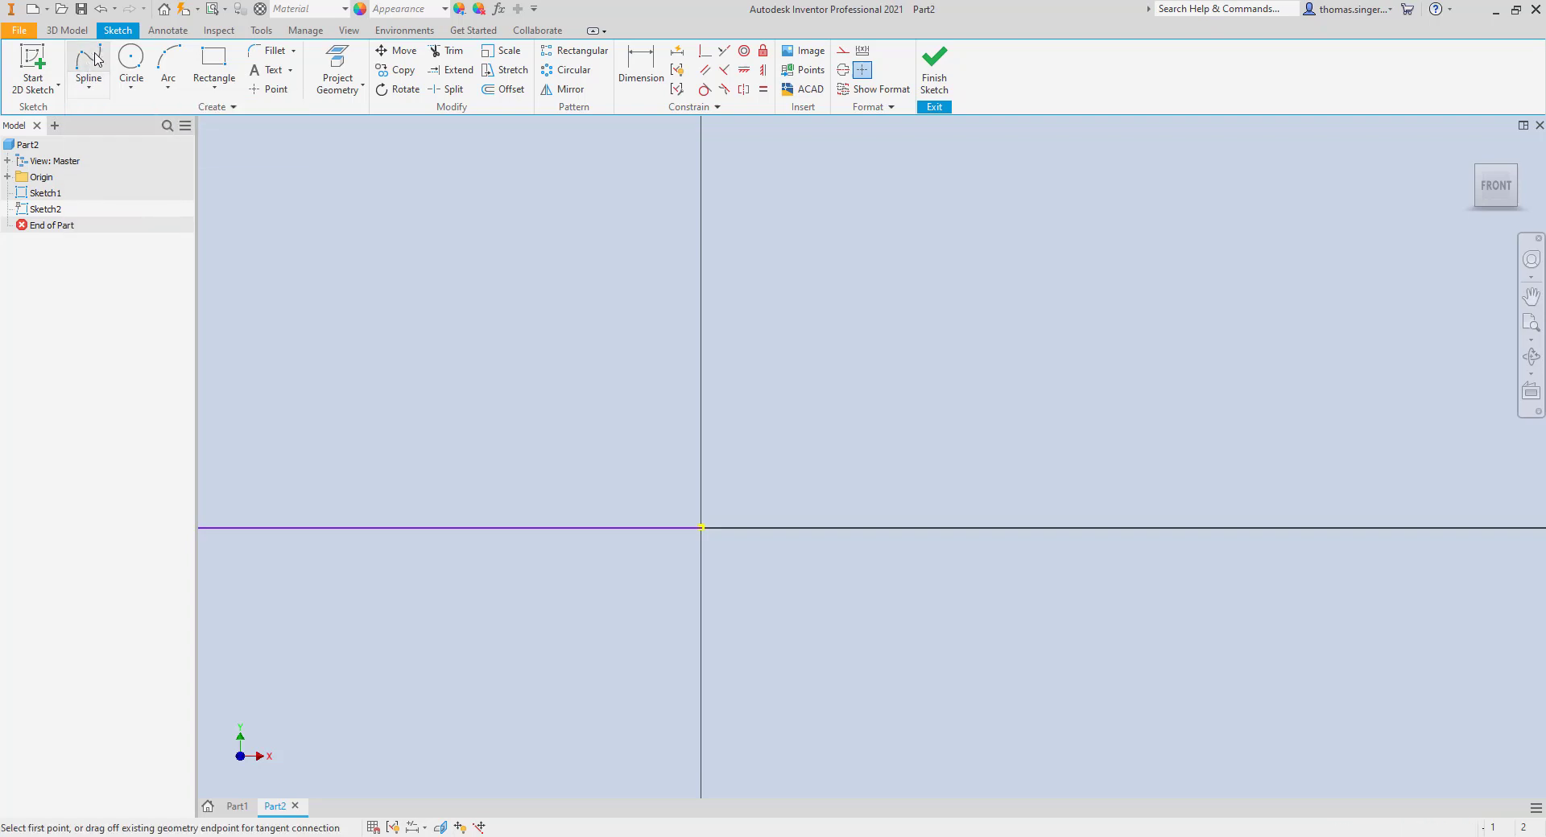
left_click(693, 494)
left_click(651, 473)
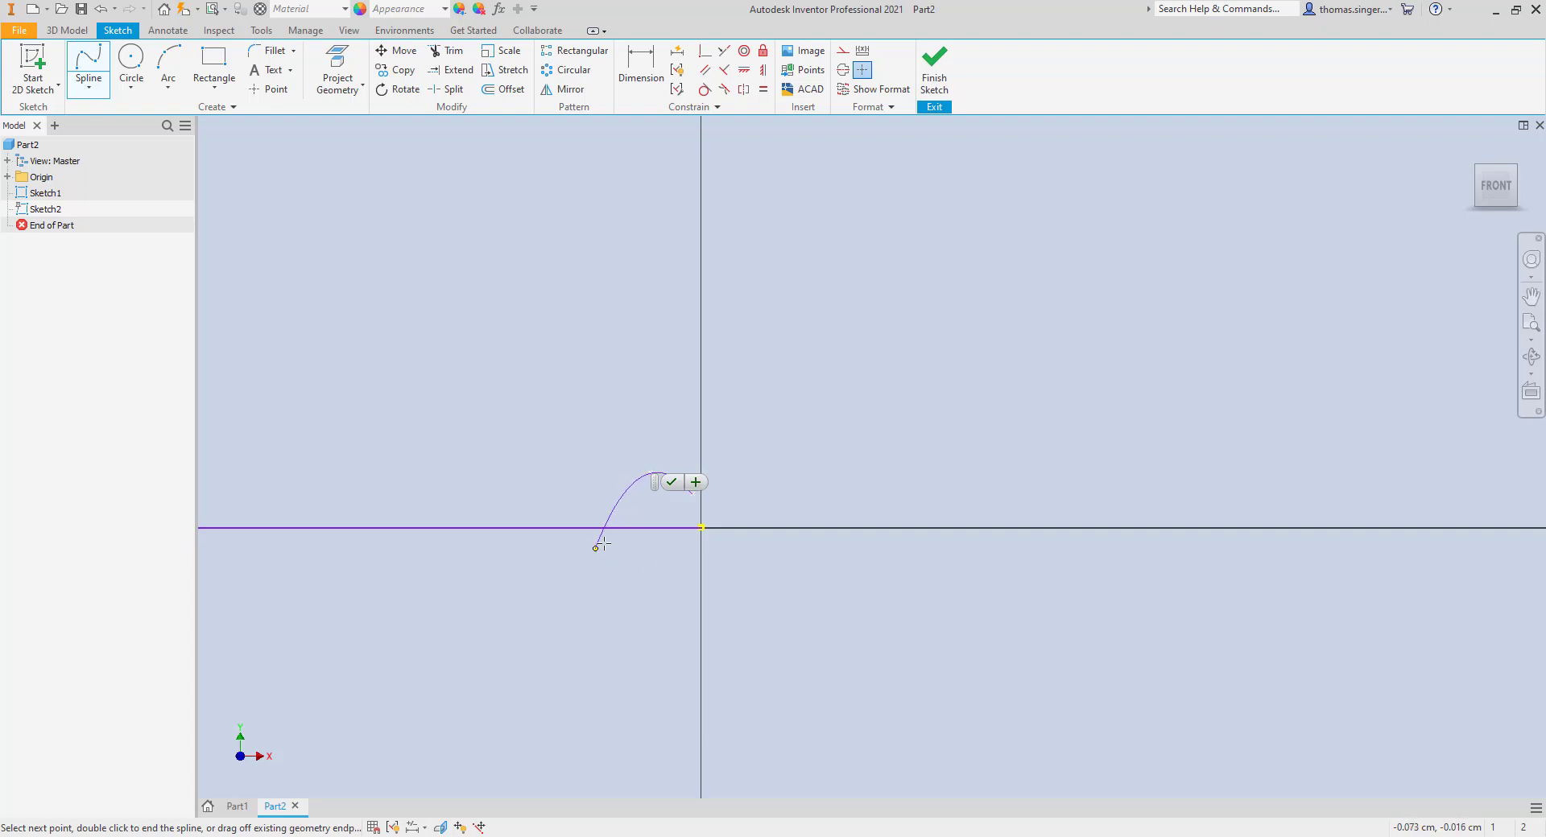
left_click(596, 577)
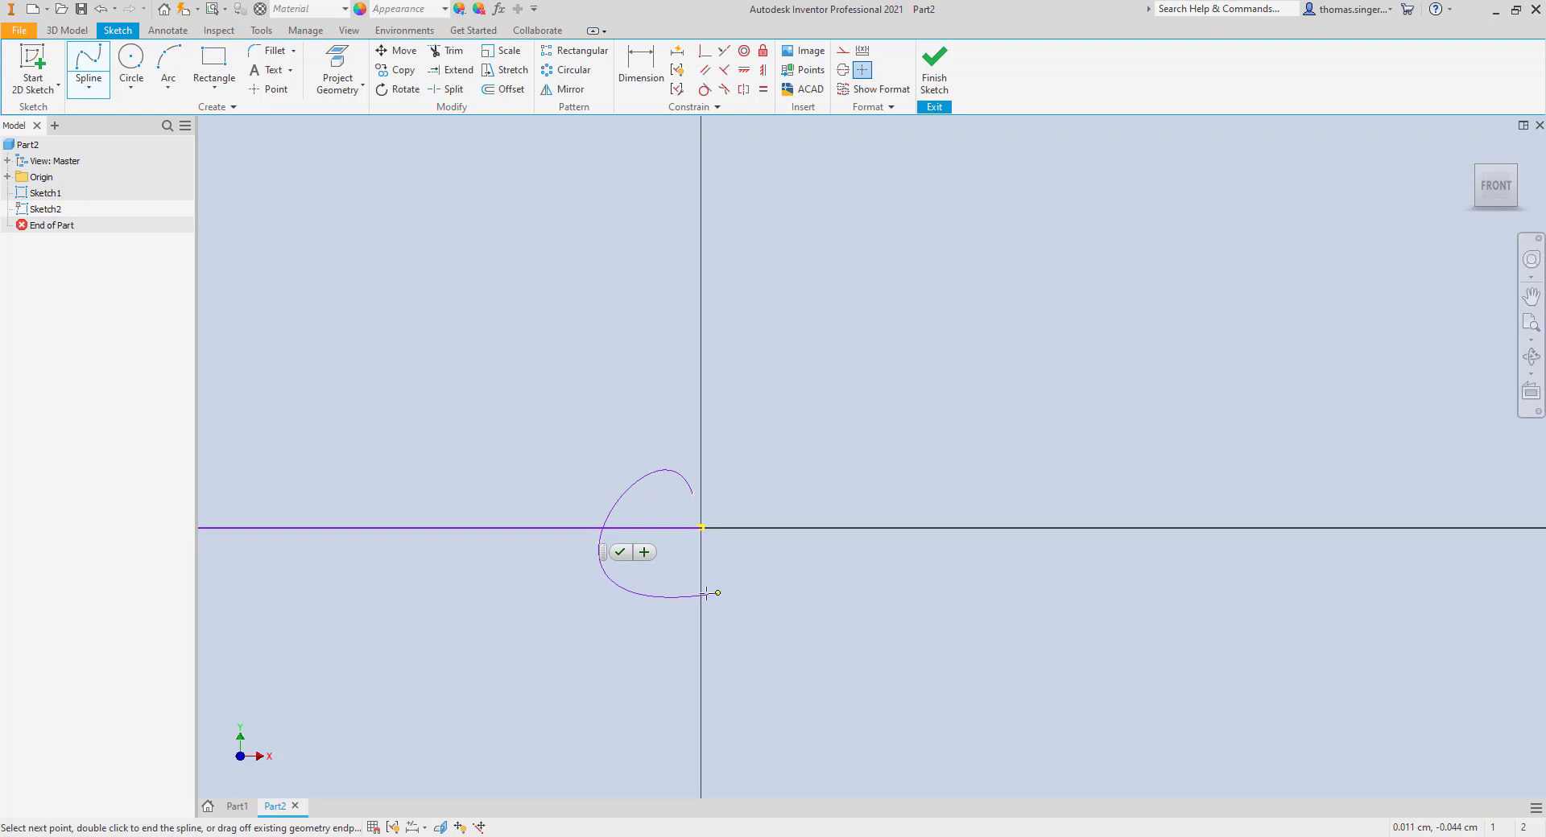
left_click(694, 583)
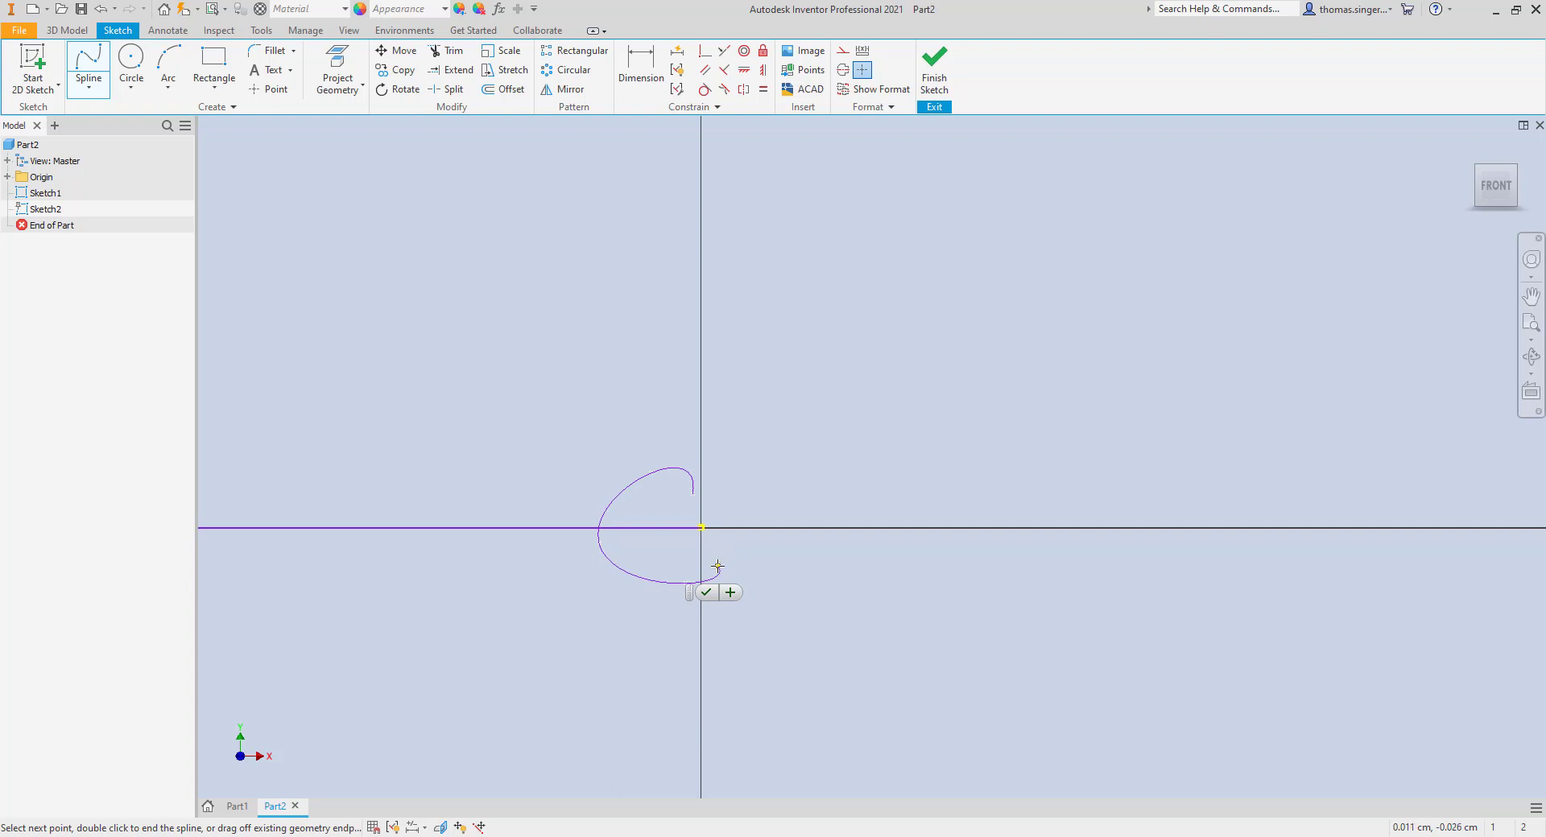
left_click(722, 553)
left_click(729, 547)
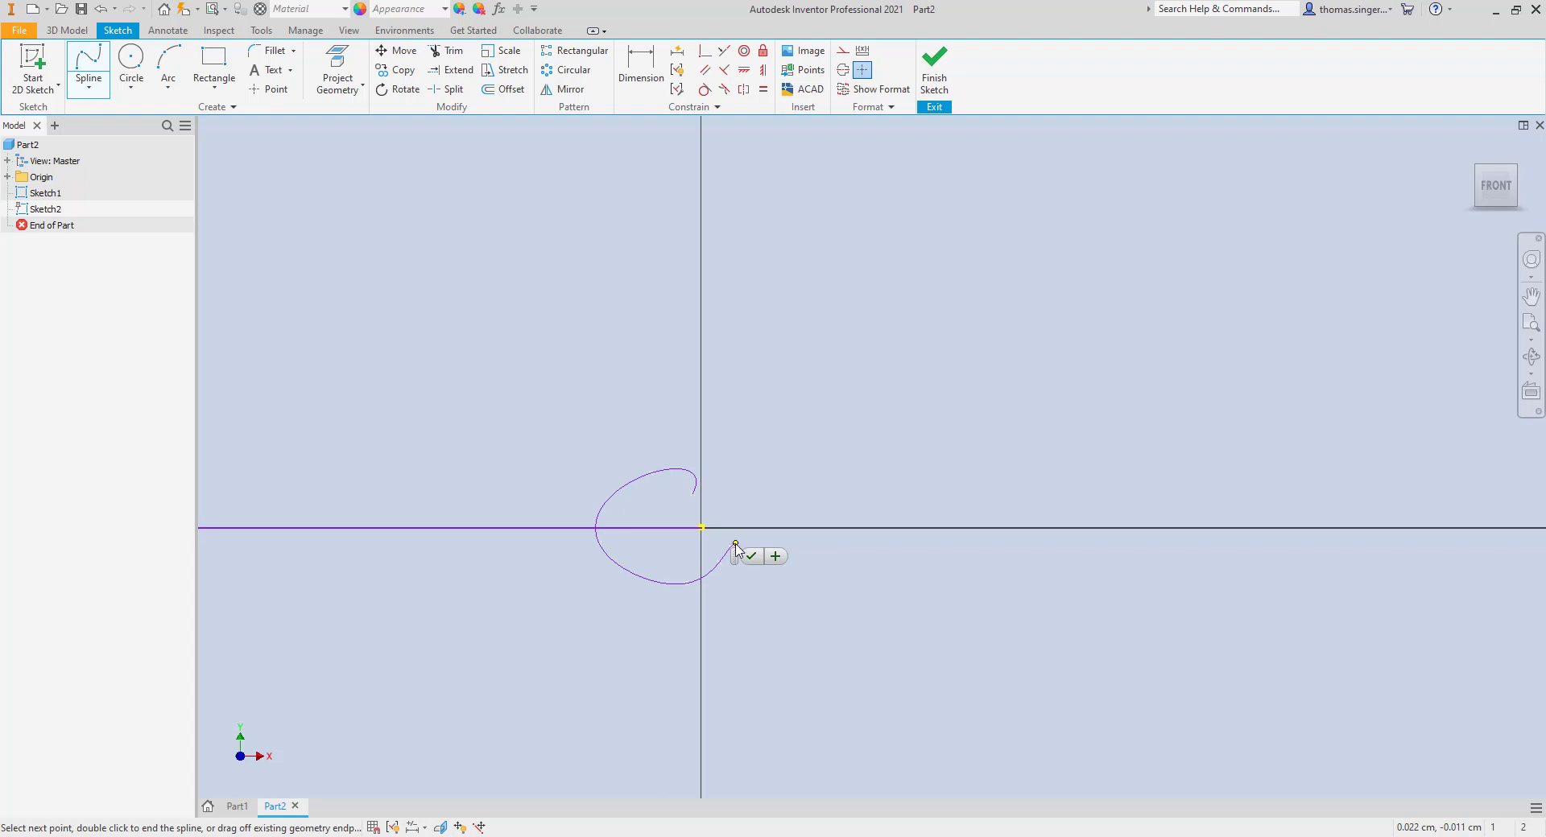
right_click(735, 548)
left_click(783, 541)
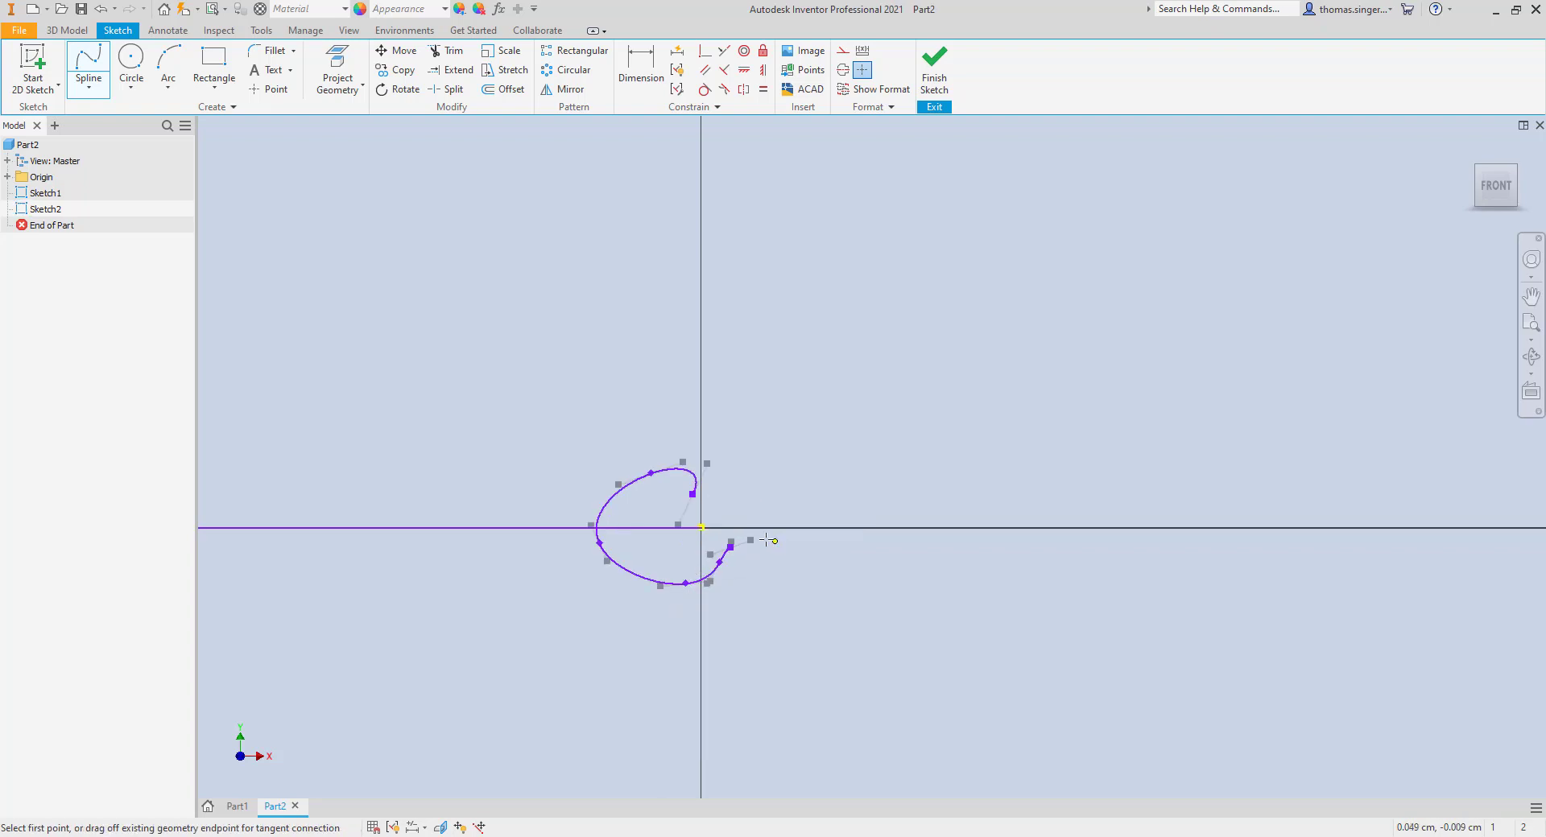
right_click(694, 494)
key("Escape")
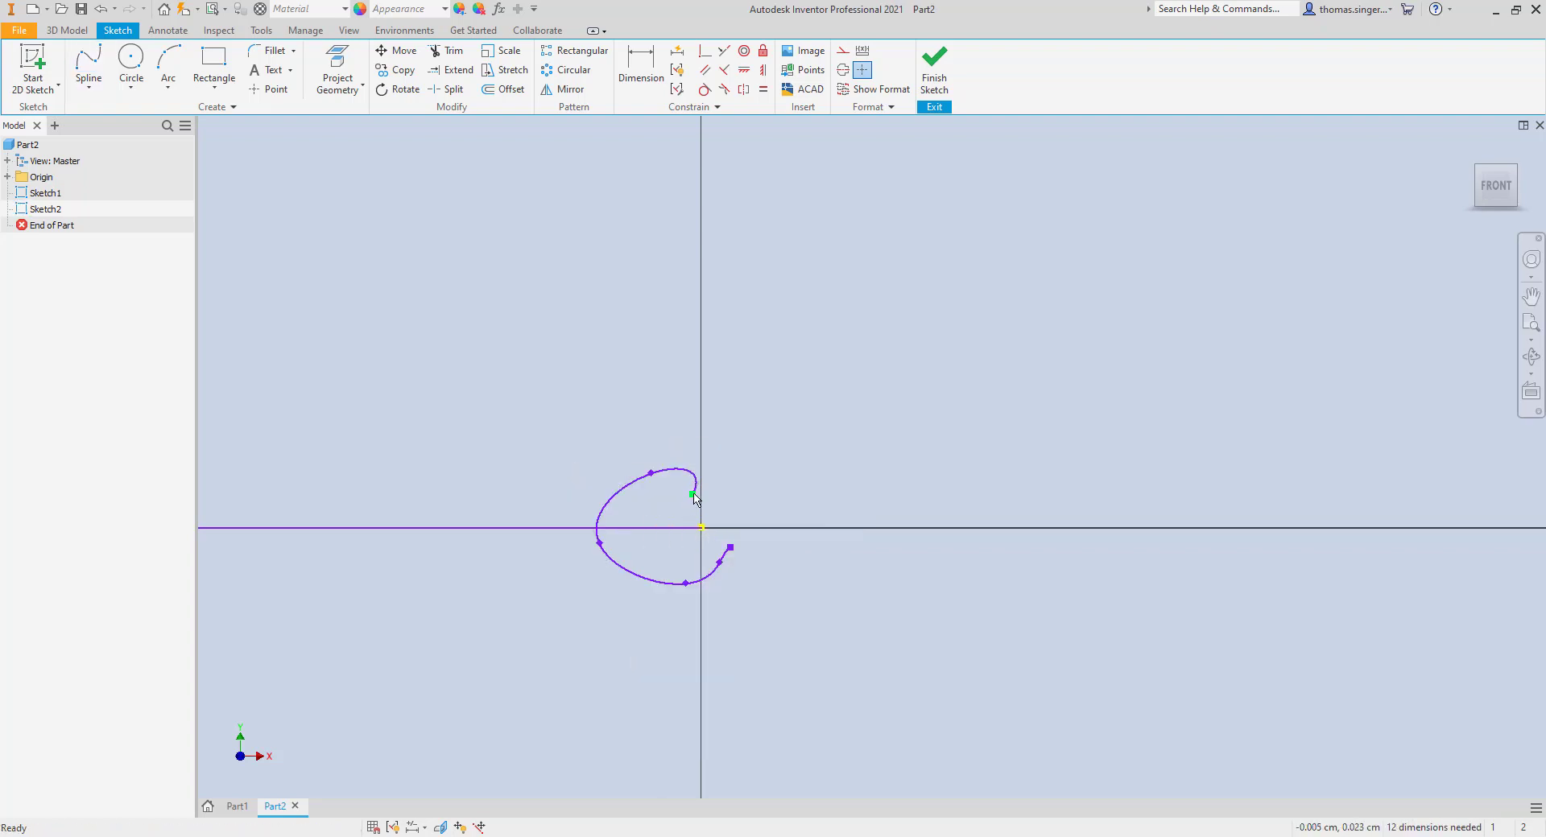
left_click_drag(694, 497, 729, 504)
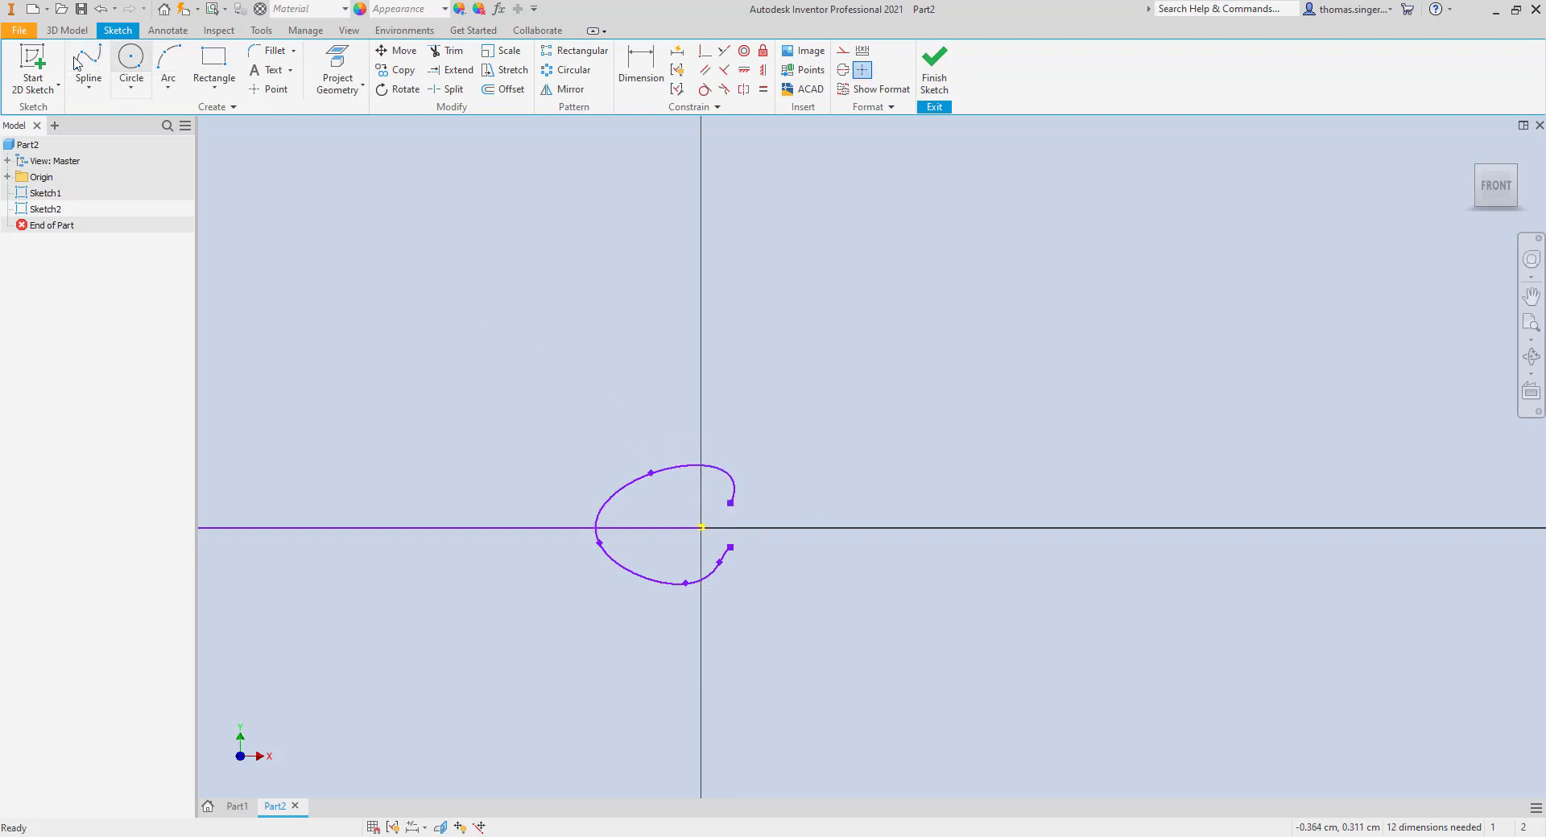
- Add three lines forming a pointed tab that closes back onto the spline's lower end
left_click(89, 86)
left_click(103, 108)
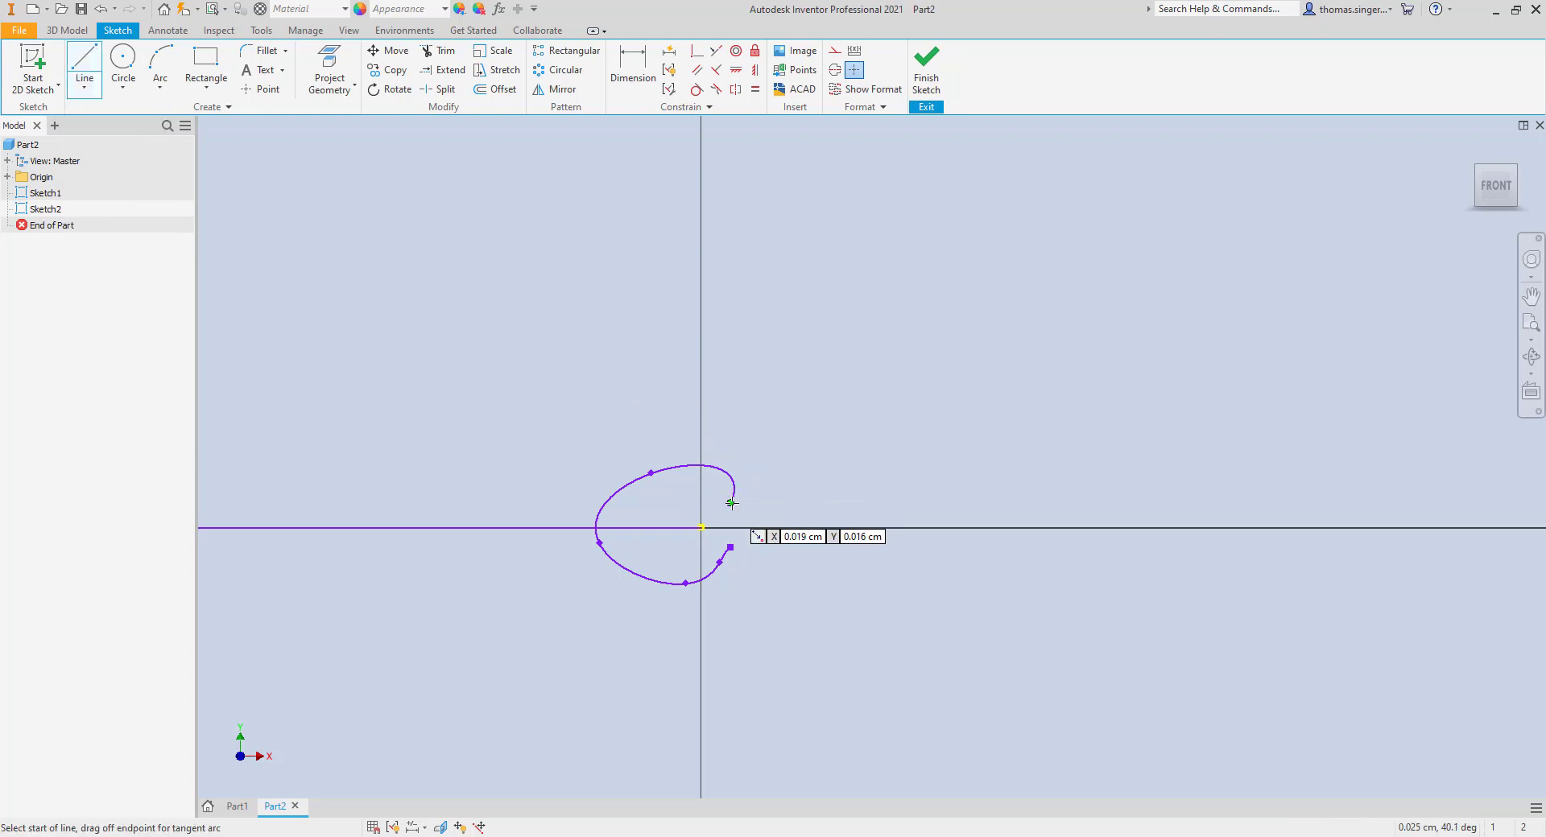
left_click(731, 504)
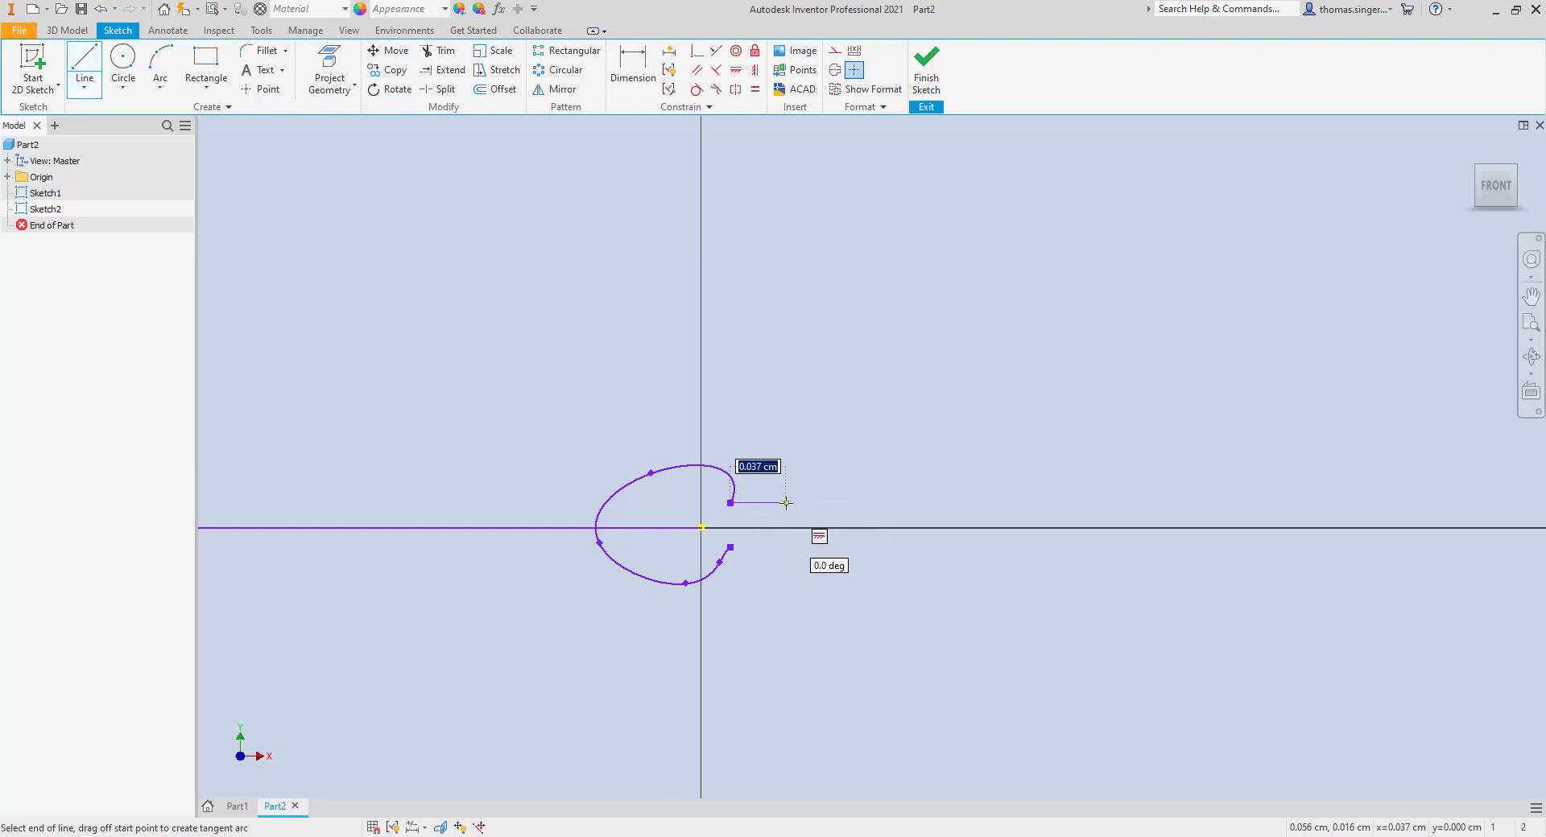
left_click(785, 527)
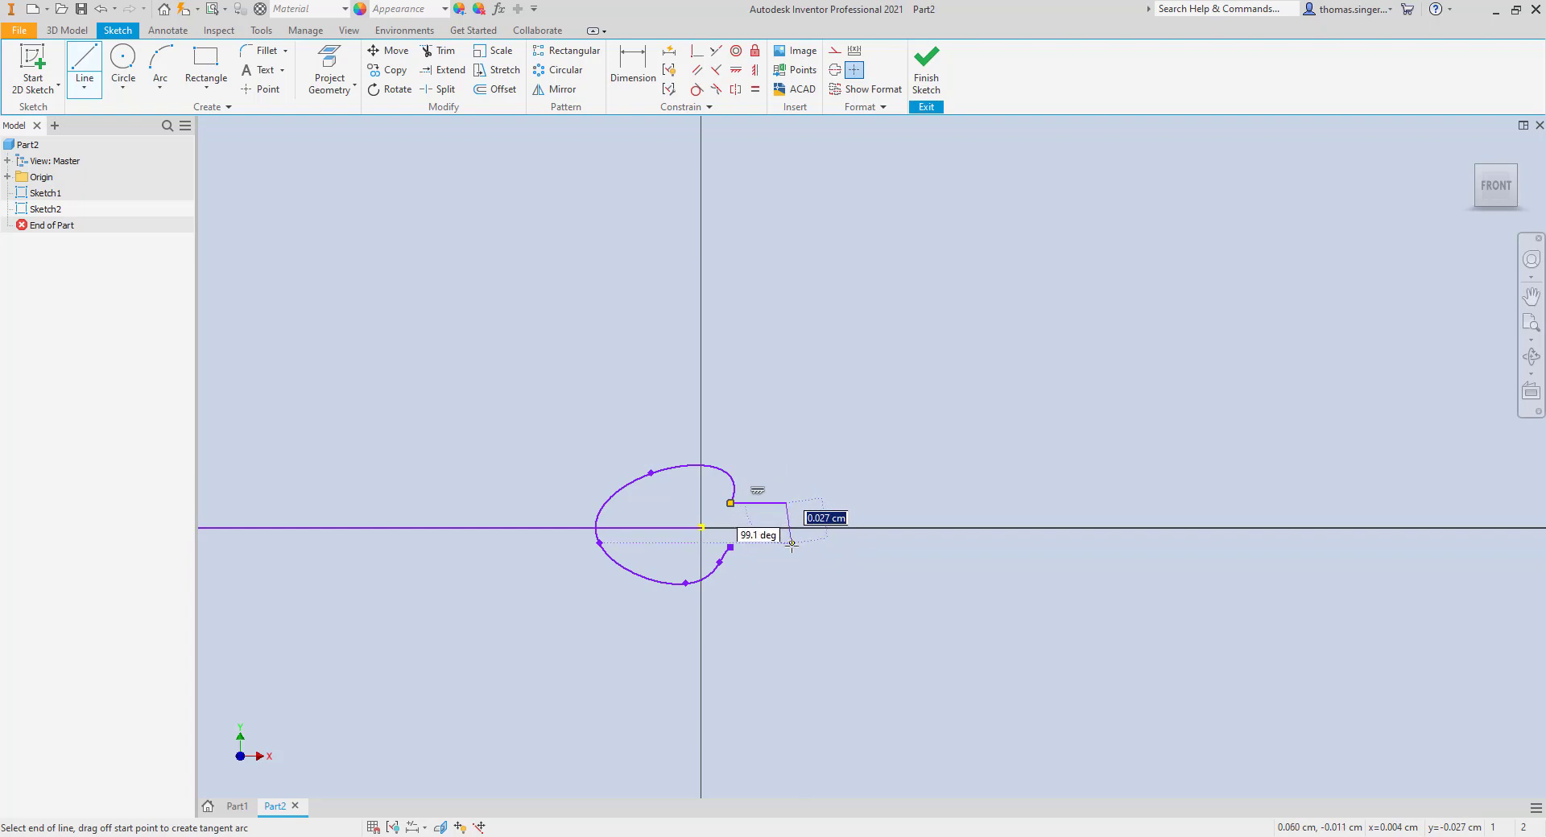
left_click(833, 543)
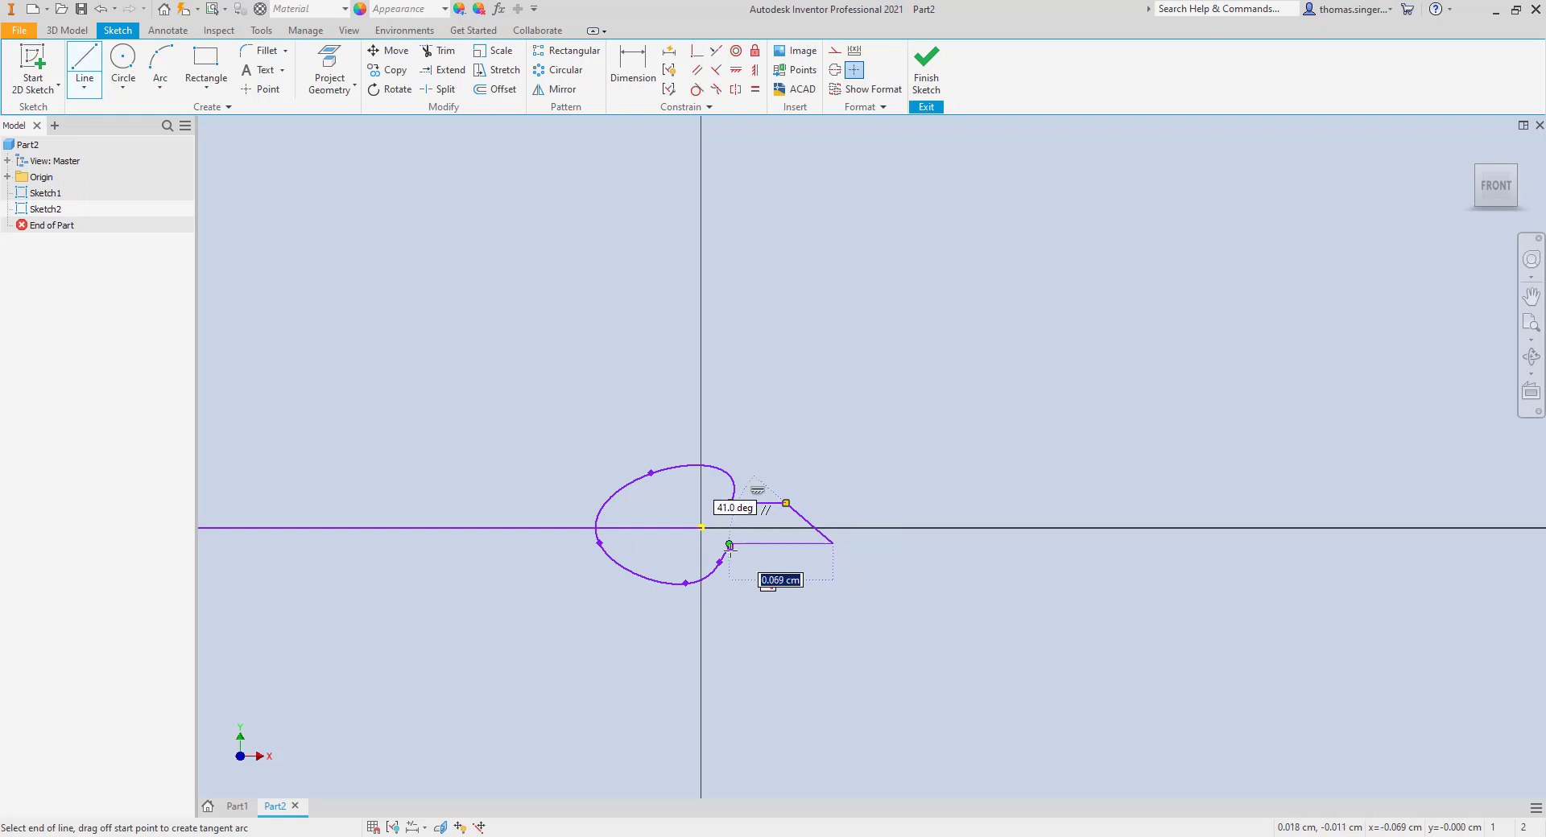
scroll(740, 551, "down", 8)
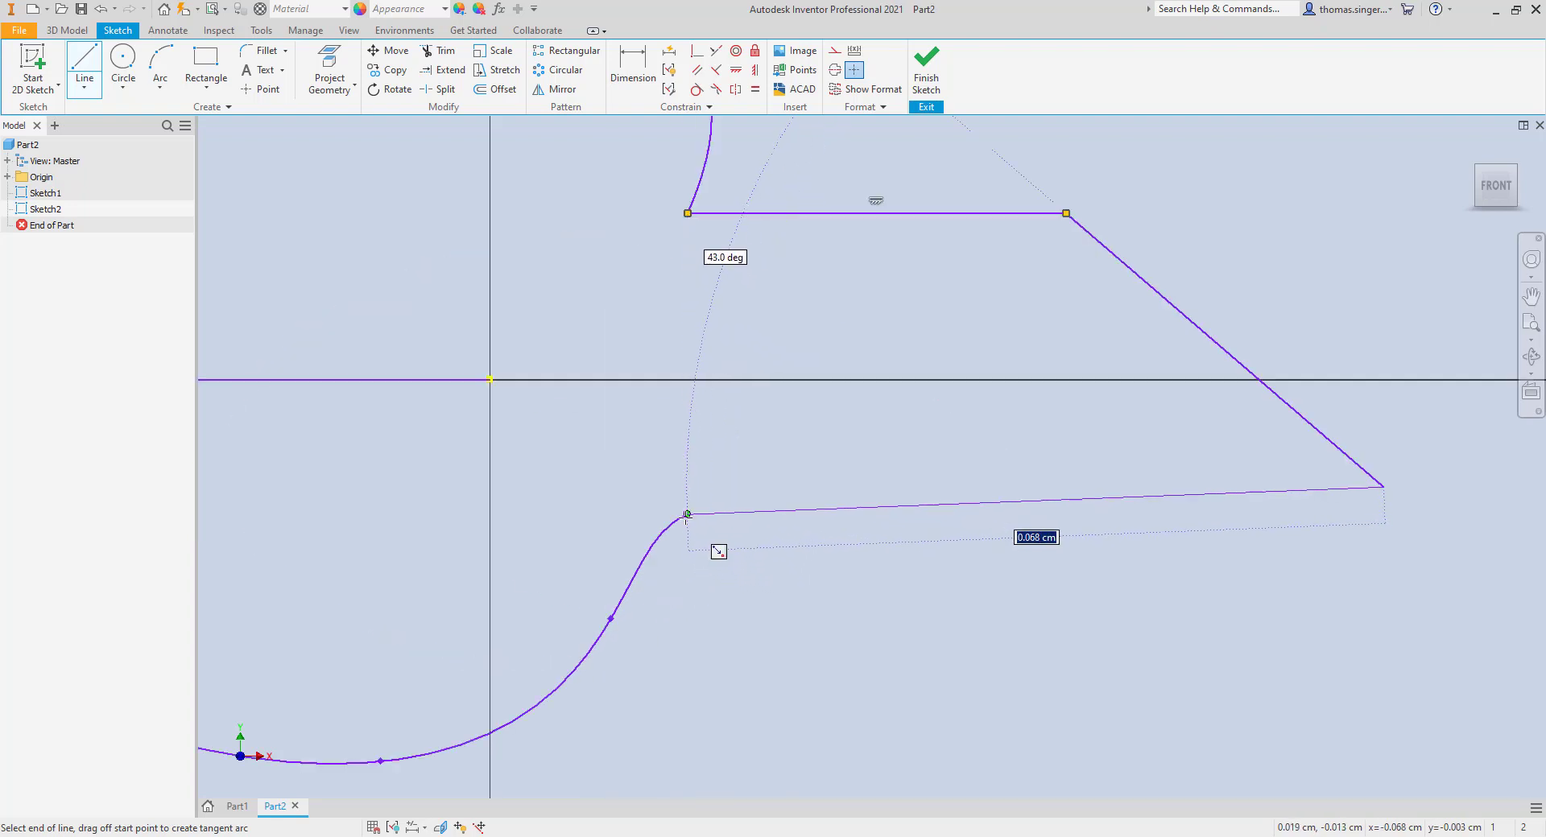
left_click(689, 516)
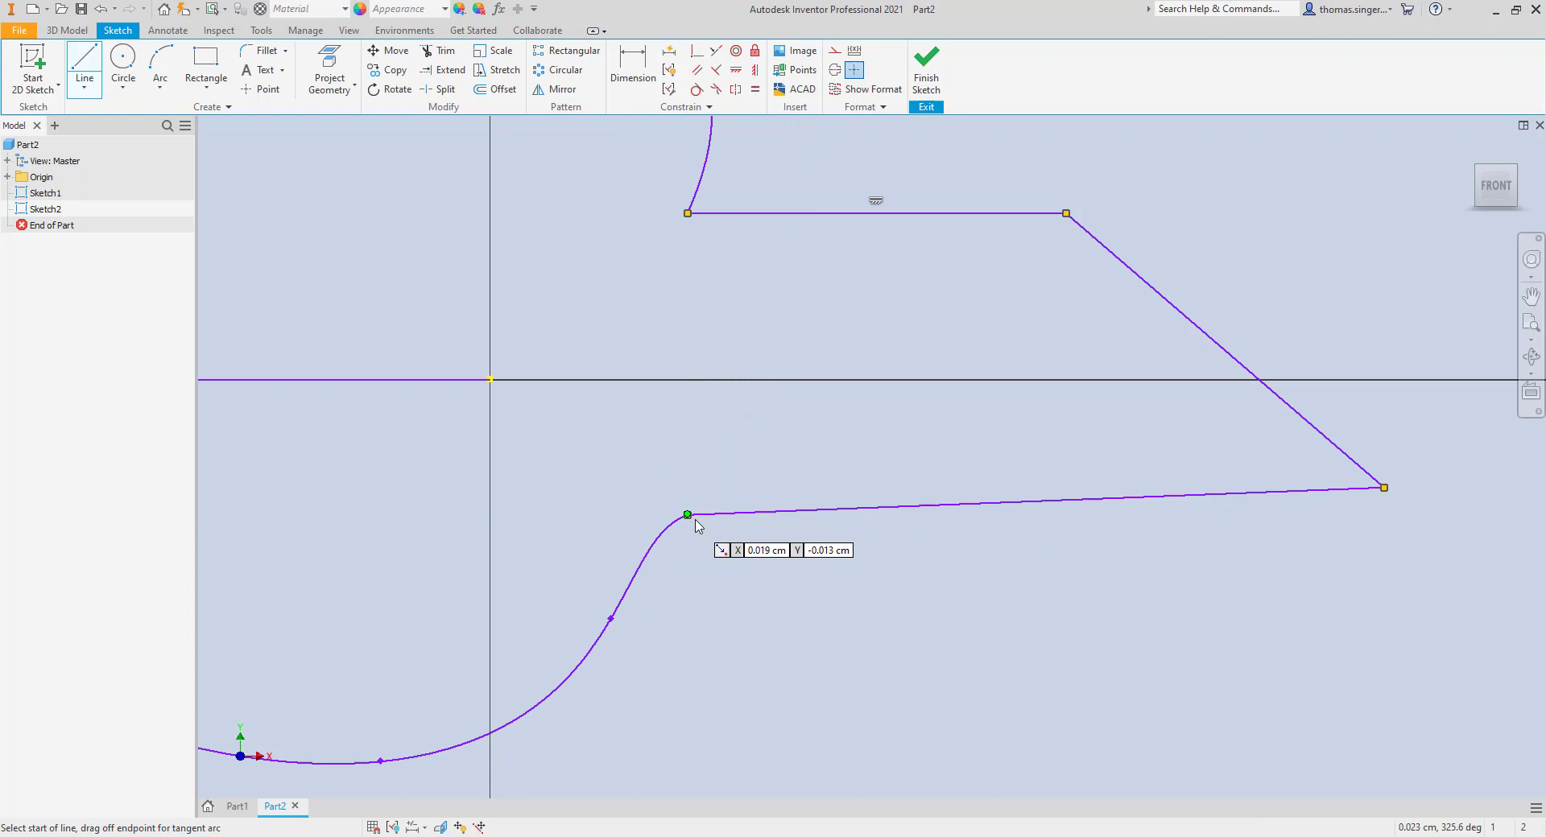
right_click(699, 525)
left_click(745, 527)
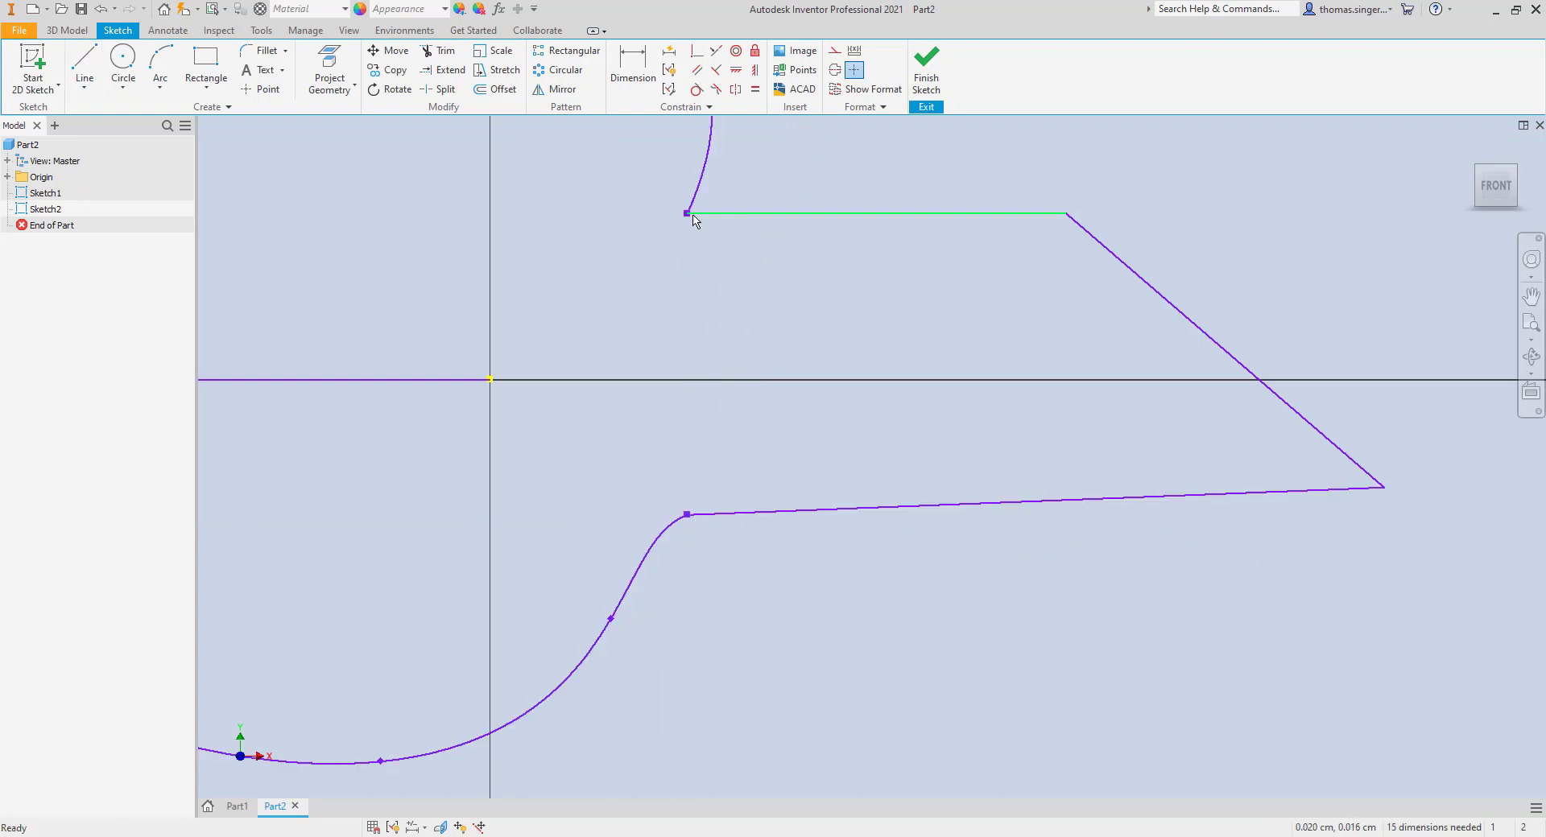
scroll(846, 377, "up", 5)
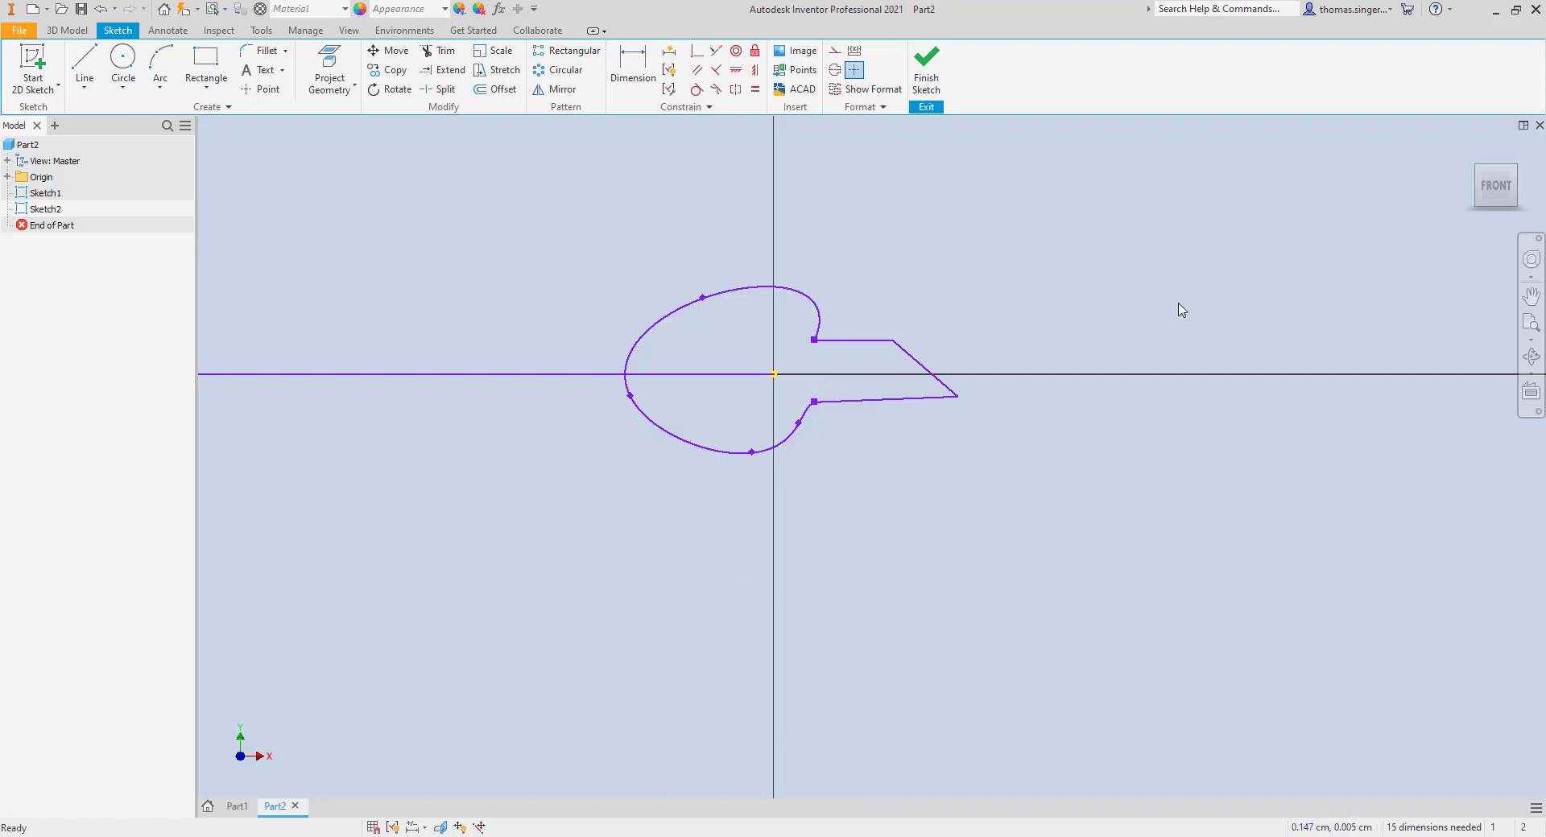
- From the Home view, drag the loop's top point upward to enlarge it, then finish Sketch2
left_click(1472, 149)
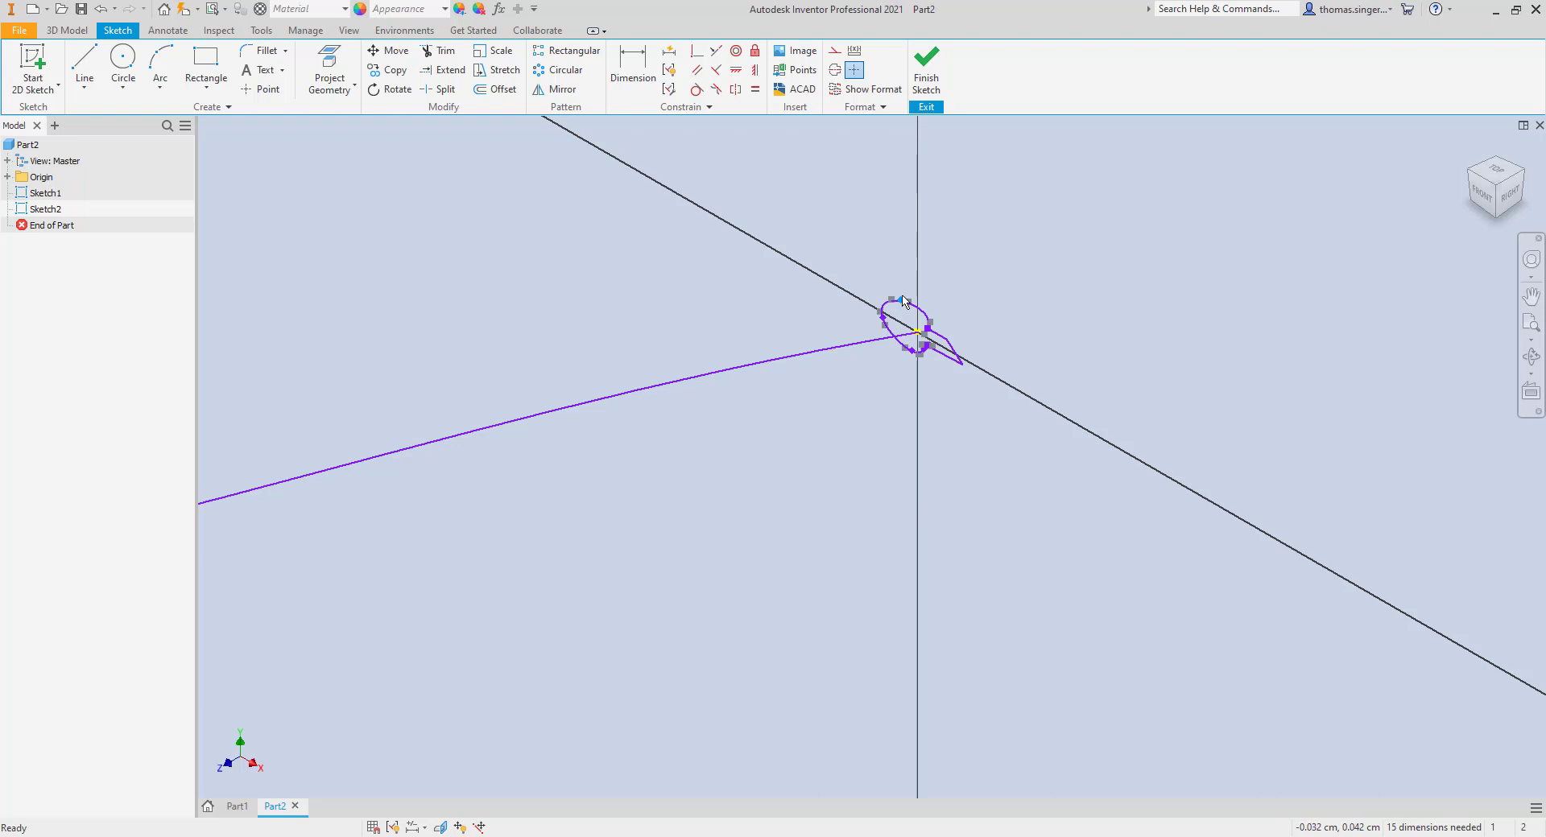
mouse_move(903, 305)
left_mouse_down()
mouse_move(899, 277)
mouse_move(851, 329)
mouse_move(904, 372)
mouse_move(930, 358)
mouse_move(904, 372)
mouse_move(931, 316)
left_mouse_up()
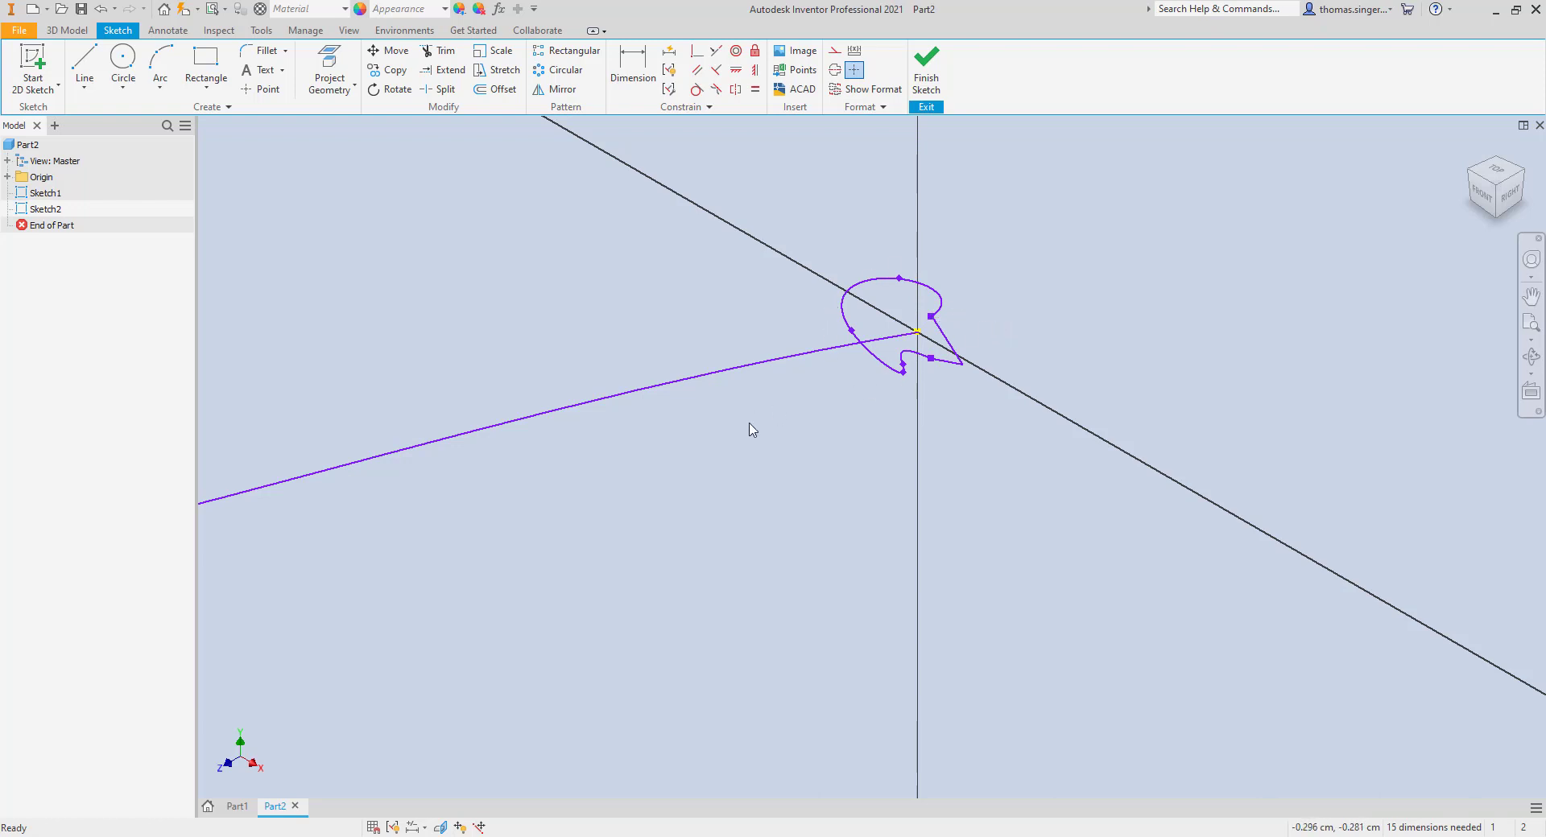
left_click(928, 72)
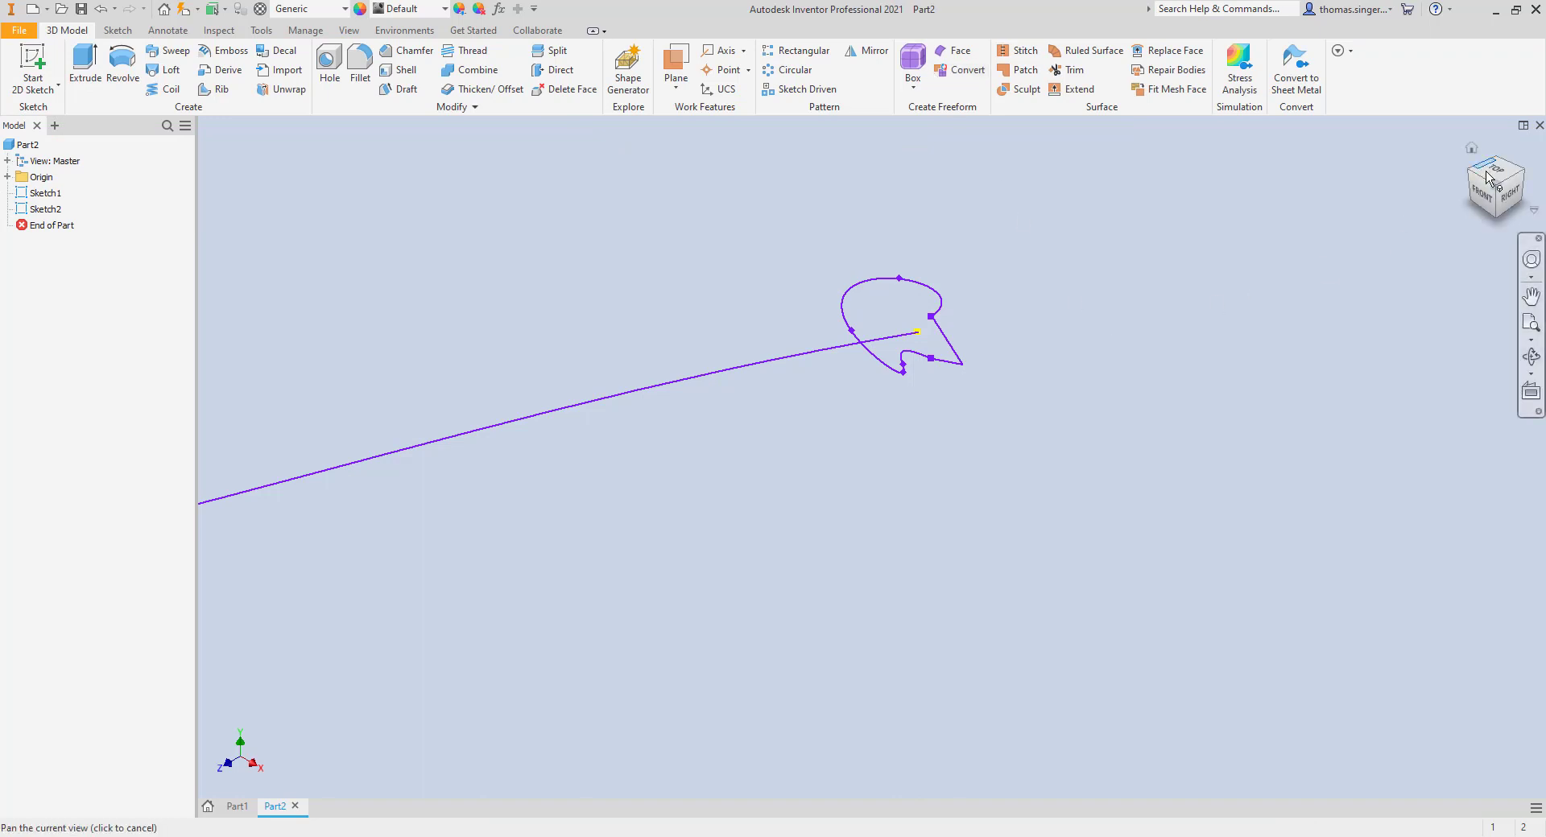
- Sweep the Sketch2 gasket profile along the Sketch1 spline to create solid Sweep1
mouse_move(1488, 179)
left_mouse_down()
mouse_move(873, 459)
mouse_move(941, 405)
left_mouse_up()
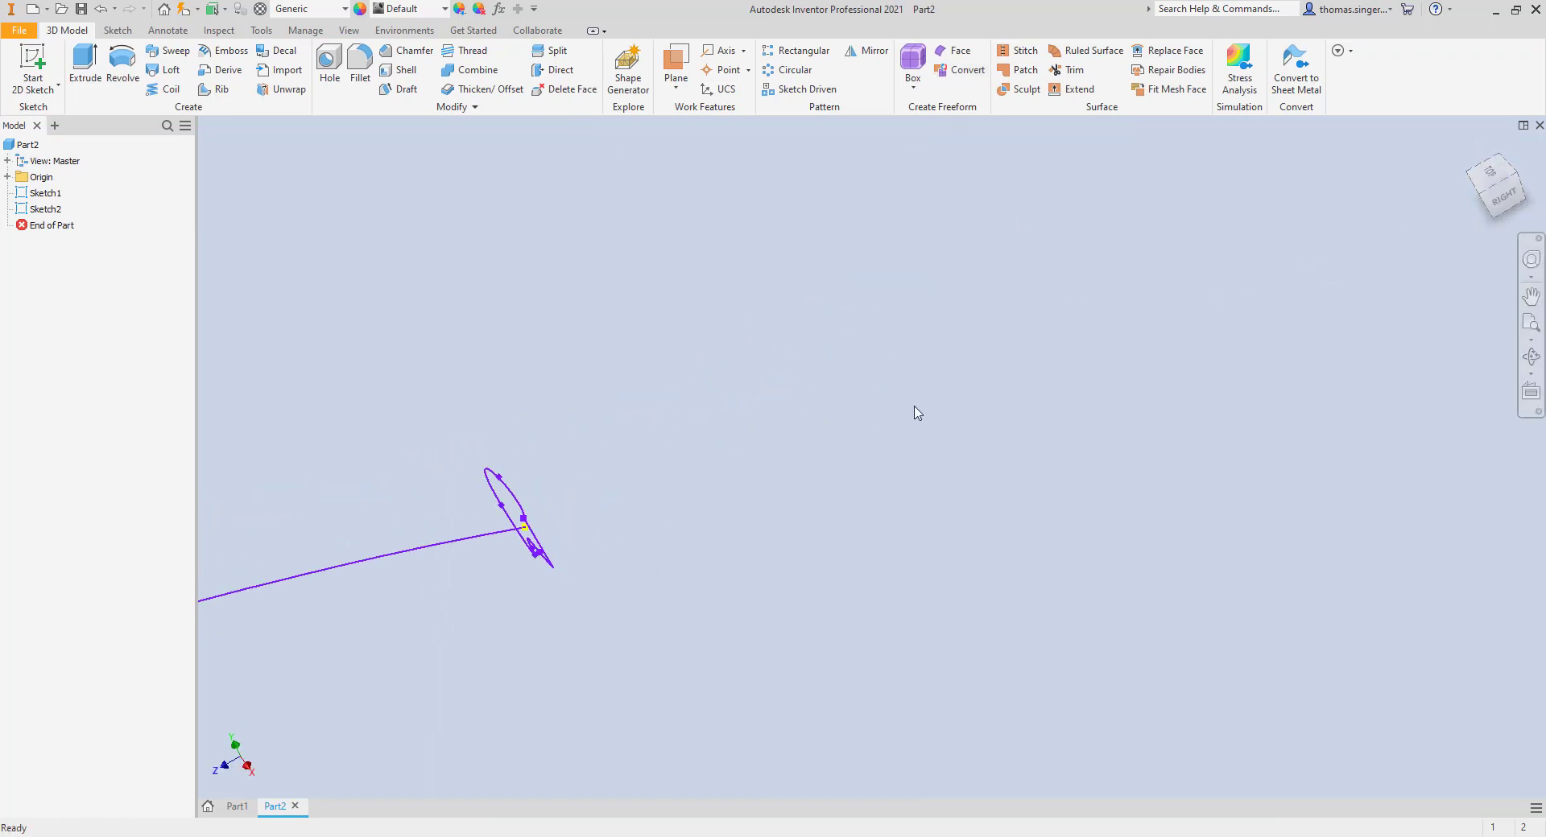
key("F5")
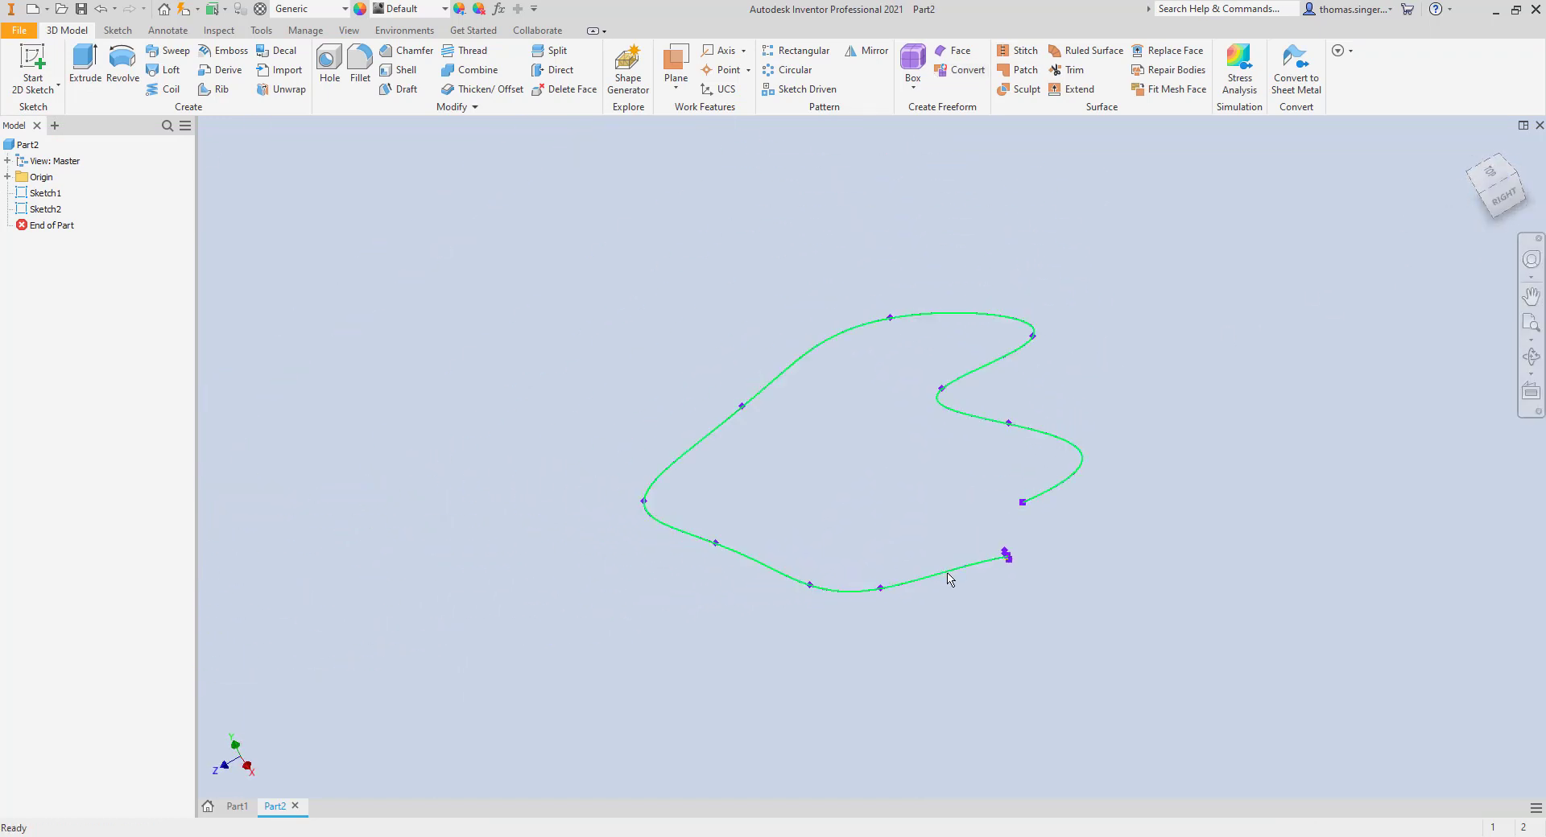
key("F5")
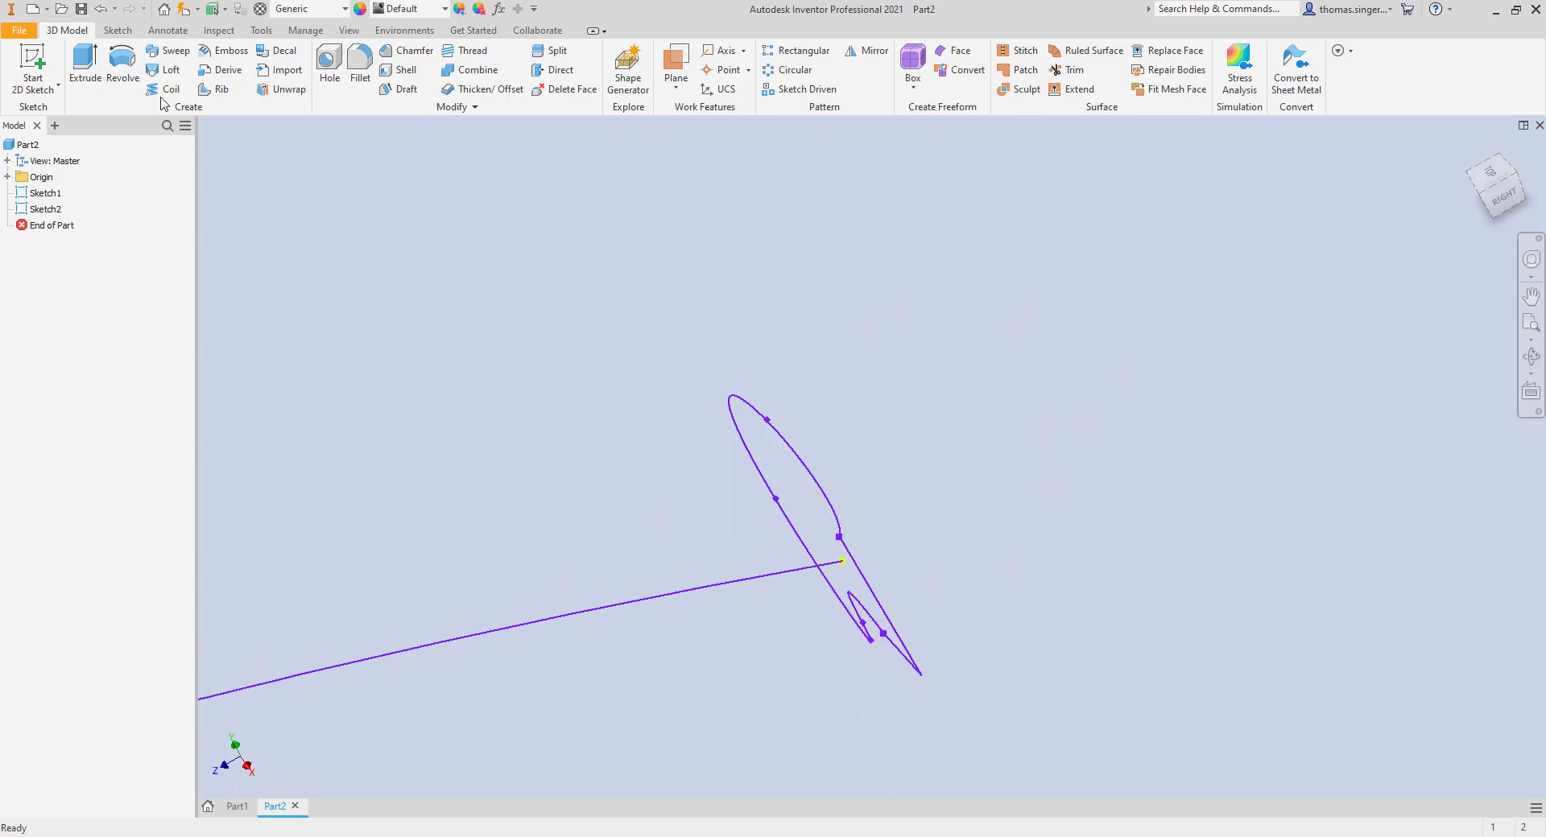
left_click(168, 53)
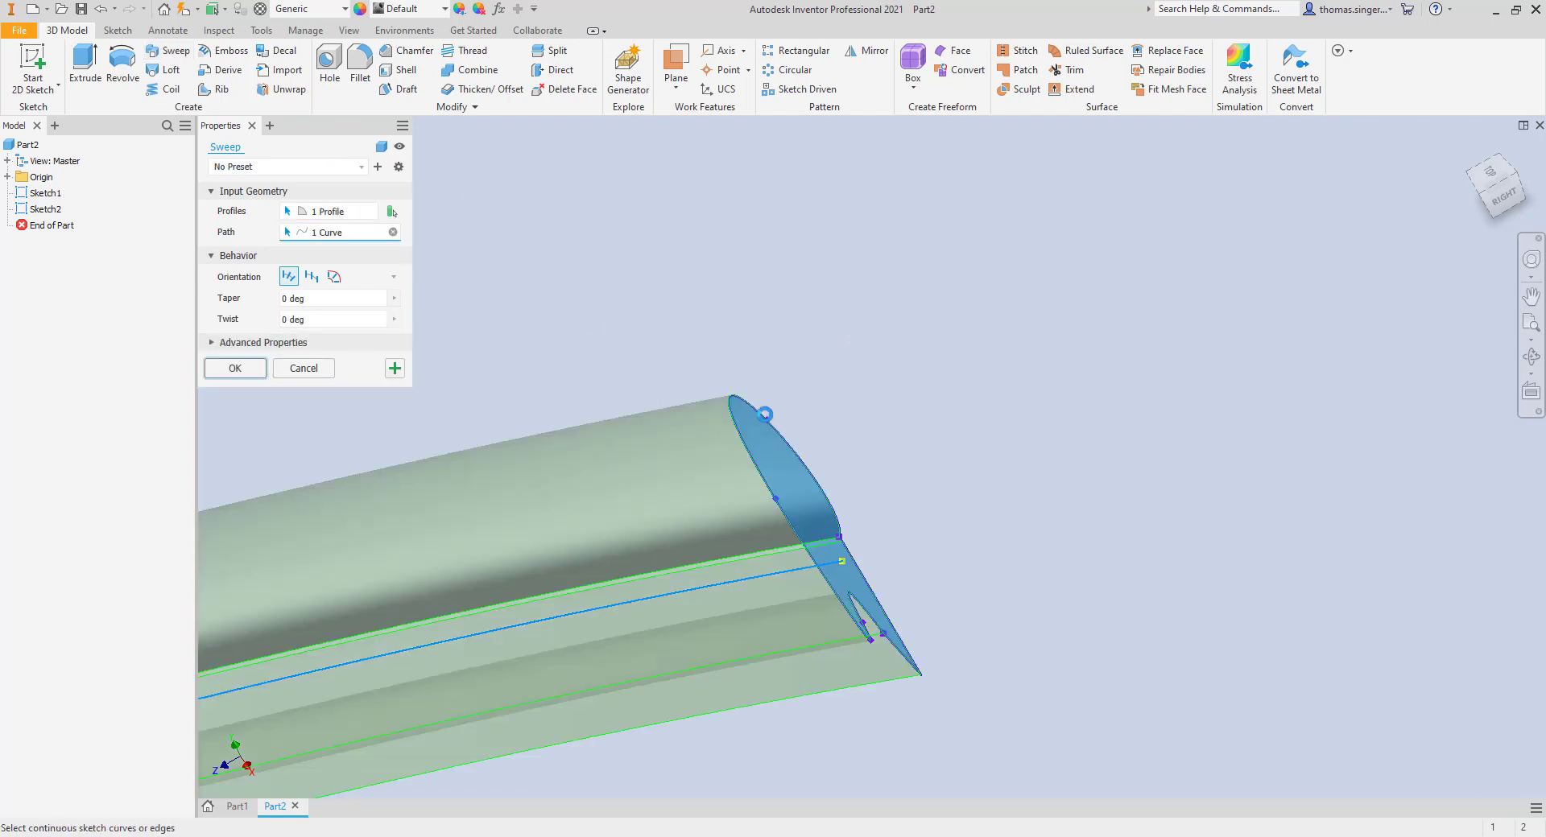
scroll(904, 414, "down", 5)
scroll(904, 414, "up", 3)
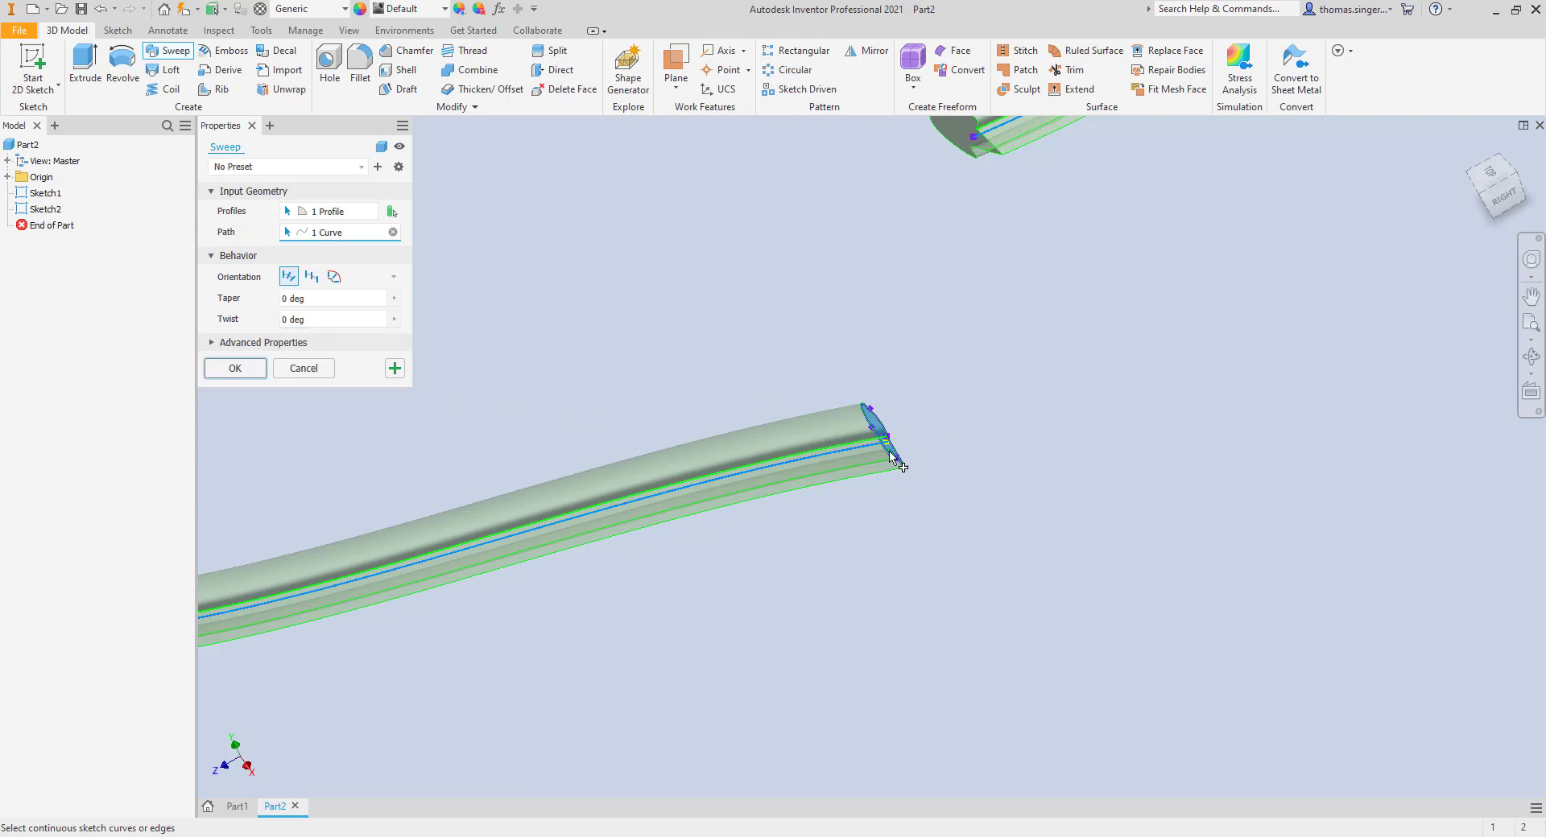
scroll(894, 455, "down", 3)
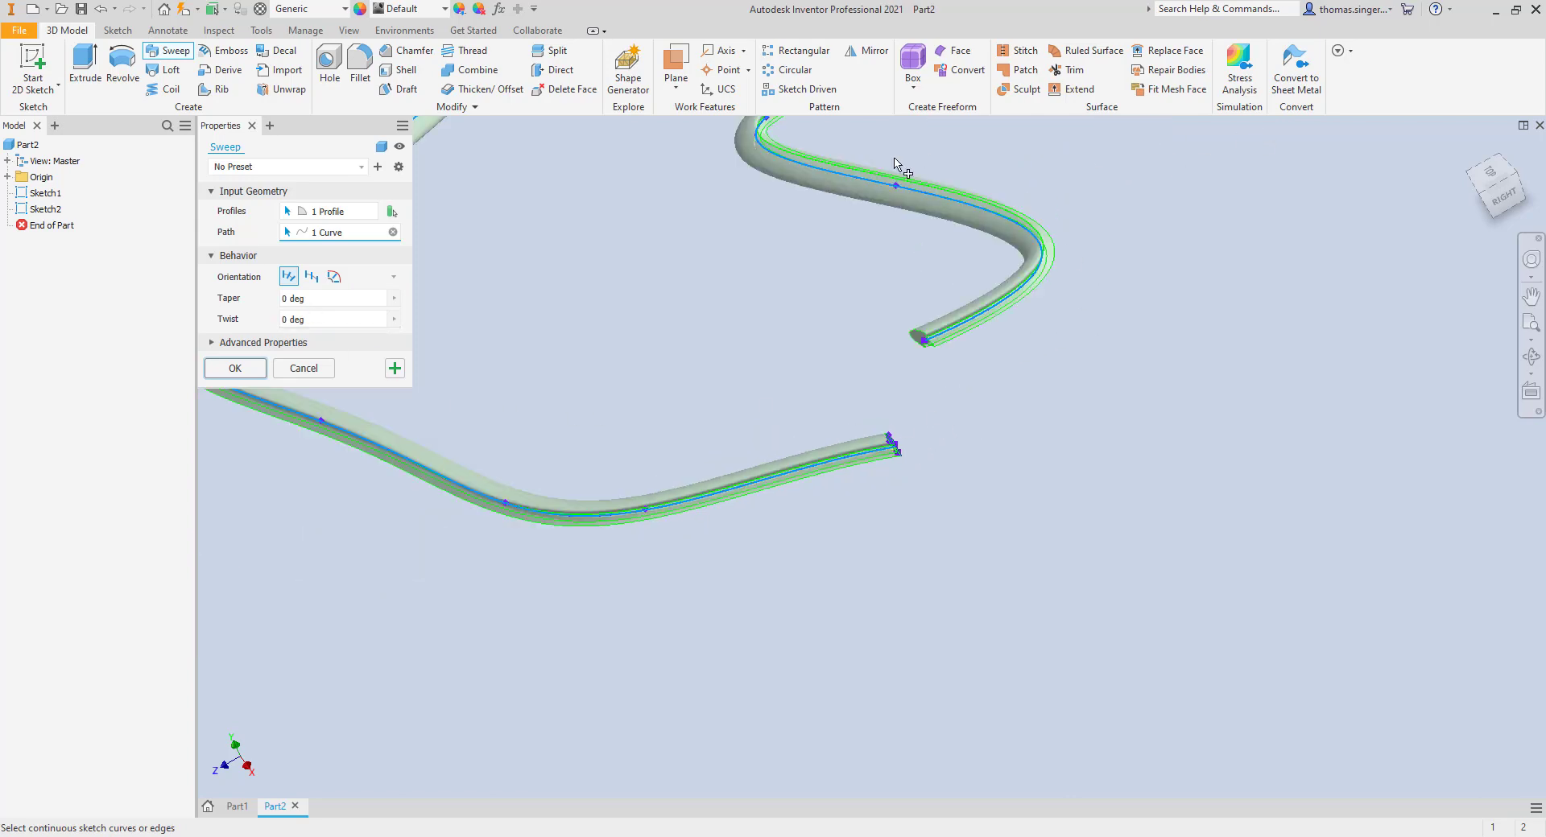
left_click(235, 368)
scroll(935, 335, "up", 5)
scroll(805, 403, "up", 2)
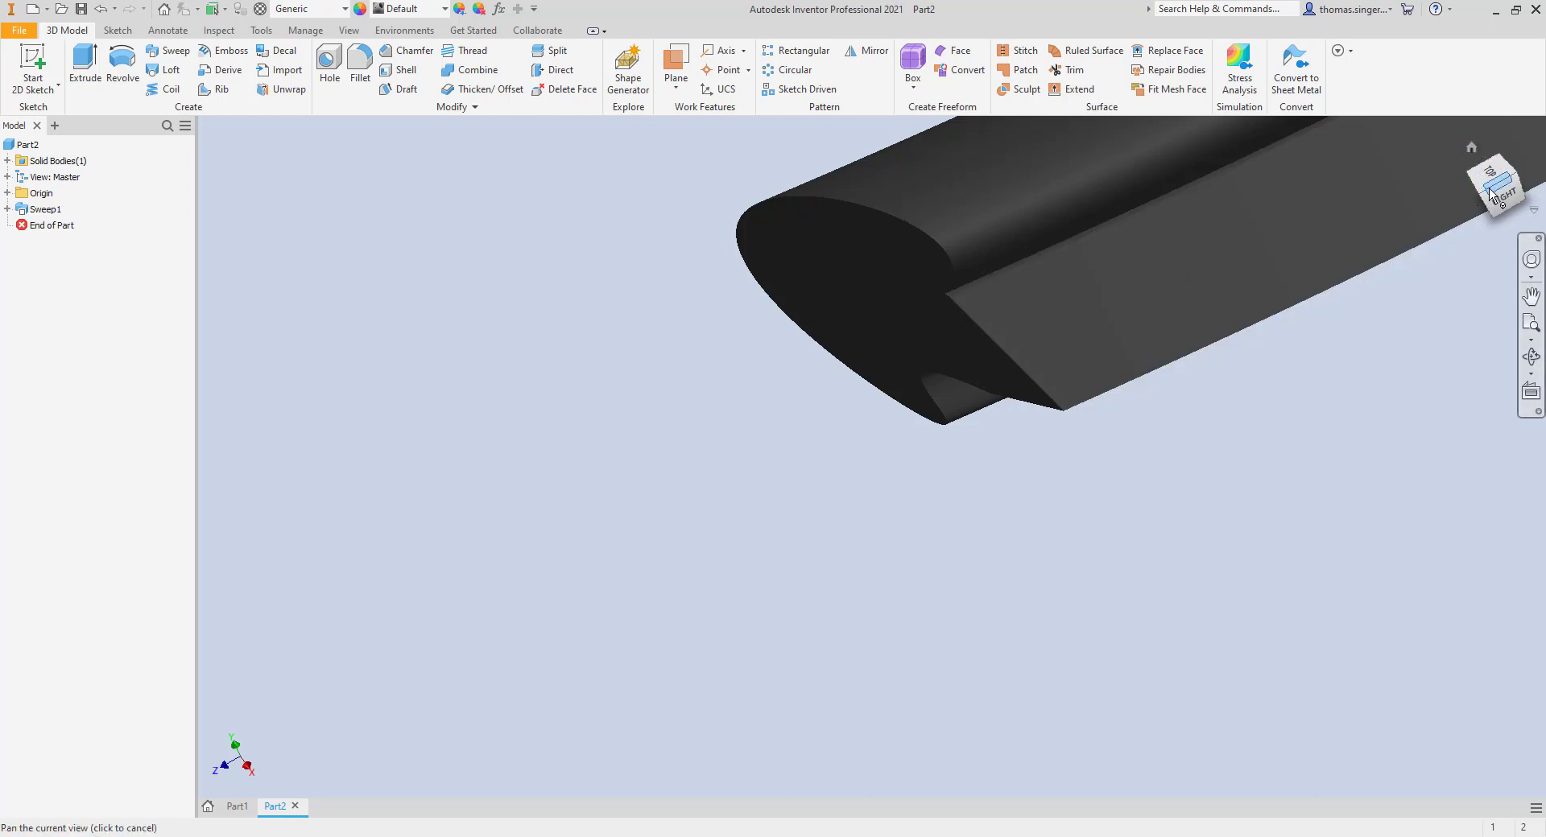
- Inspect the sweep and expand Sweep1 in the browser to show Sketch1 and Sketch2
left_click_drag(1488, 178, 1514, 201)
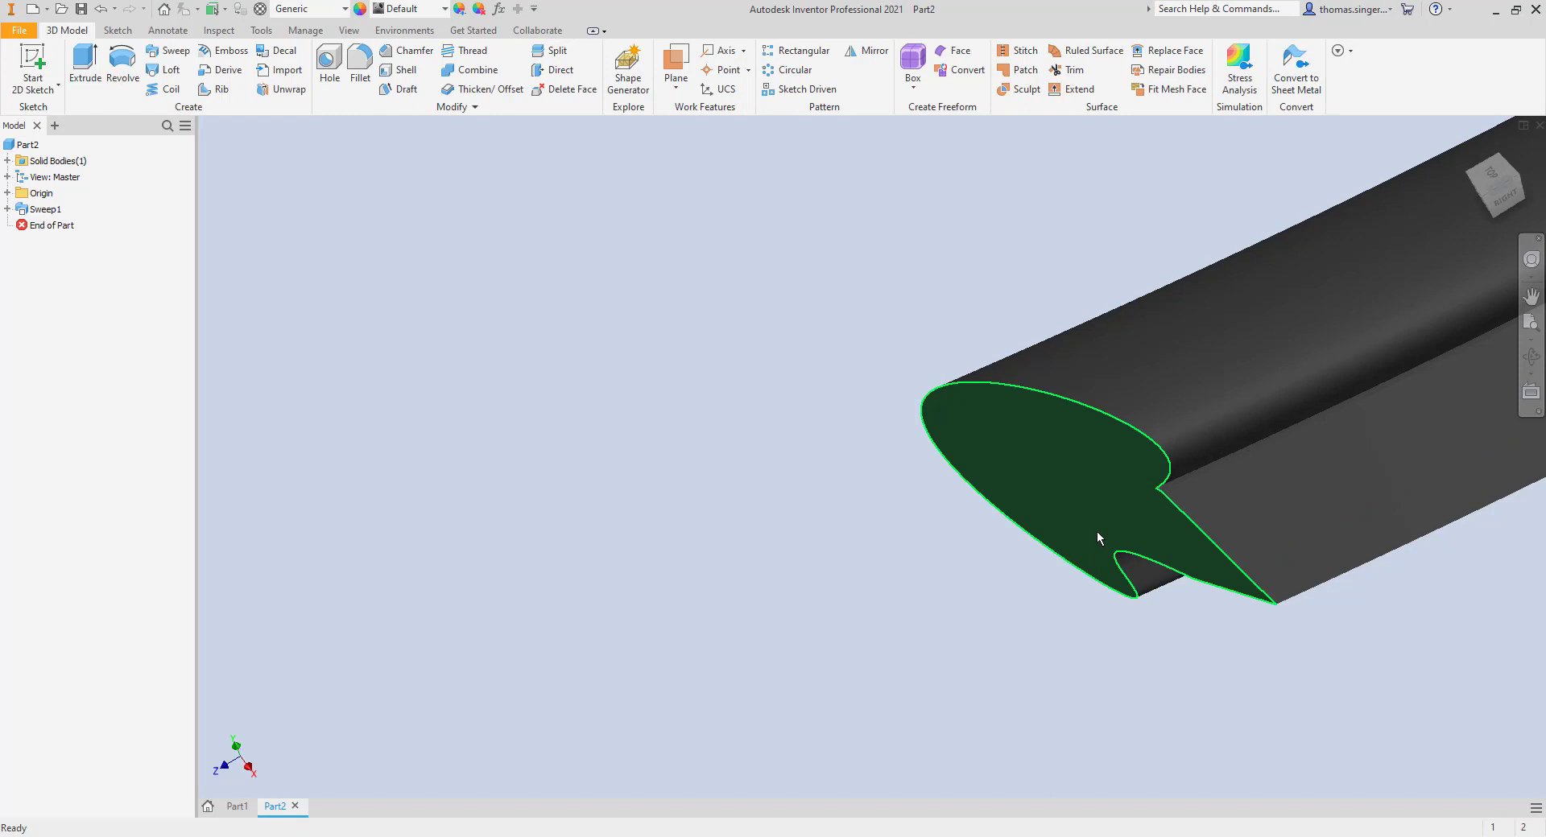
scroll(1081, 531, "down", 8)
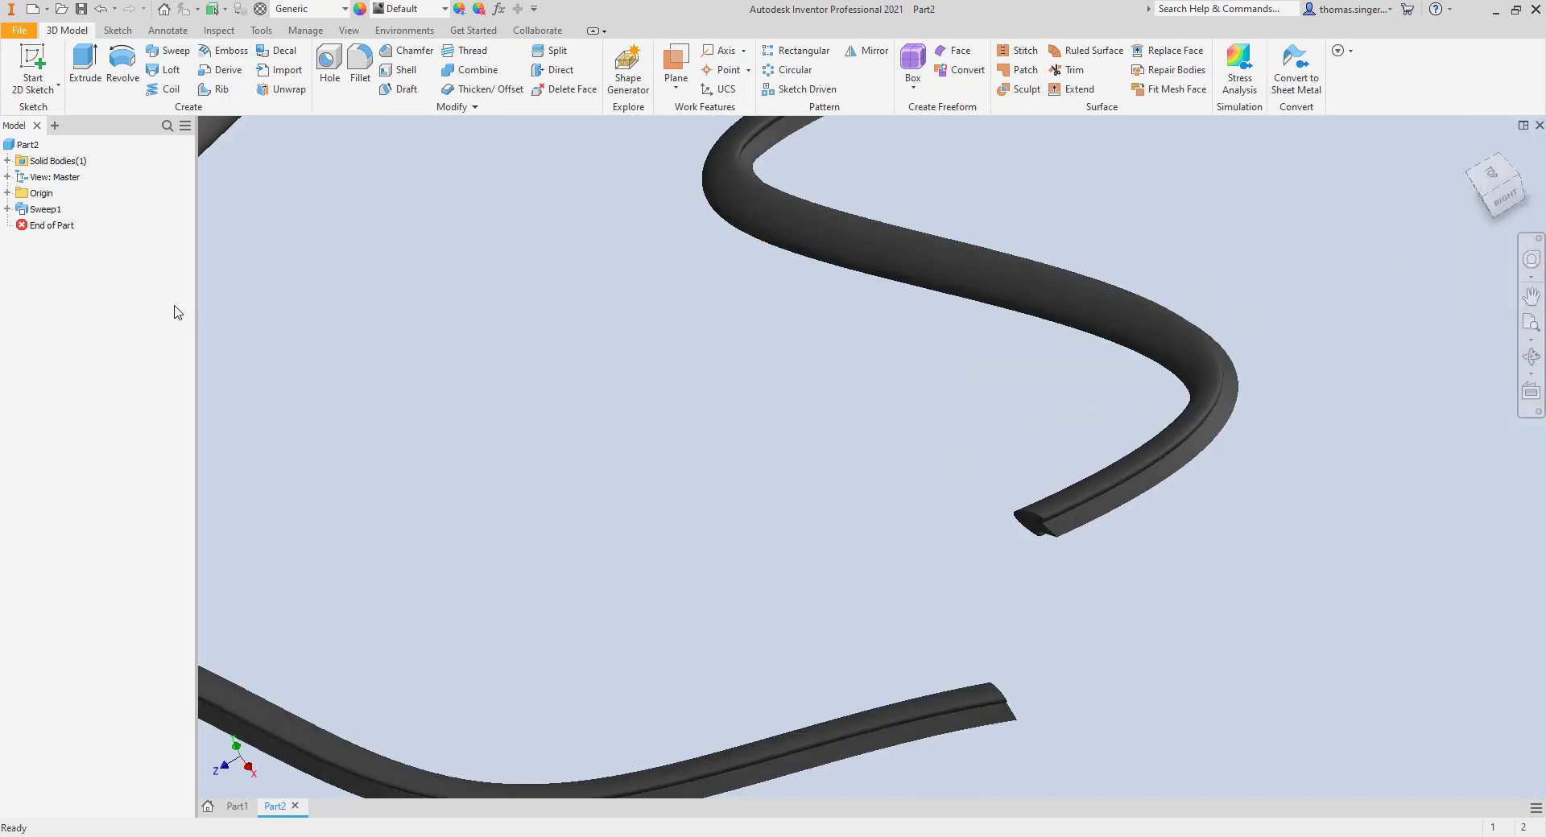
left_click(7, 209)
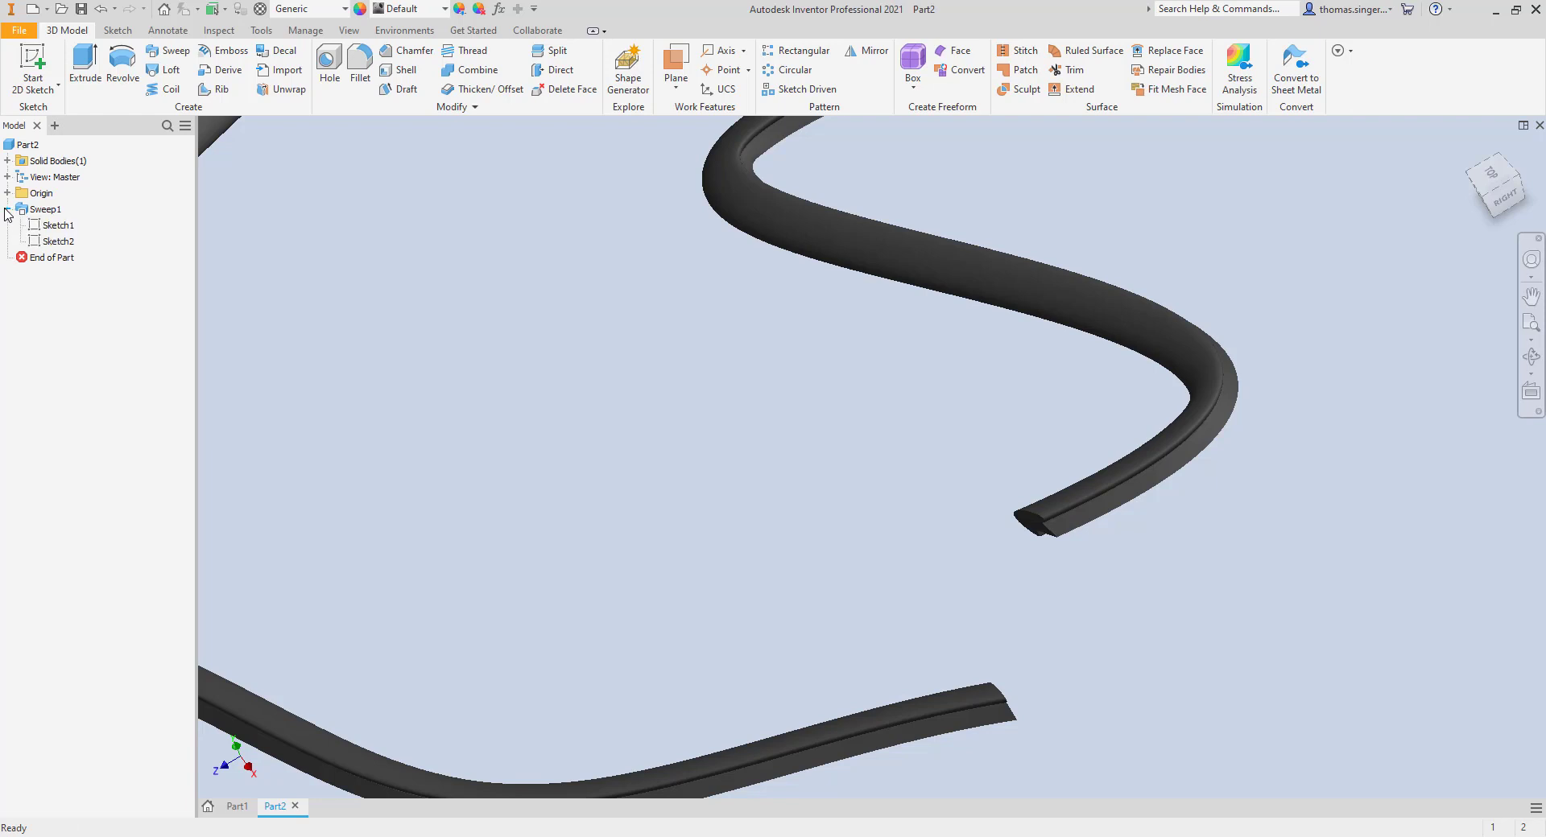
- Edit Sketch2, draw a hole circle inside the profile loop, and finish the sketch
right_click(36, 243)
left_click(71, 293)
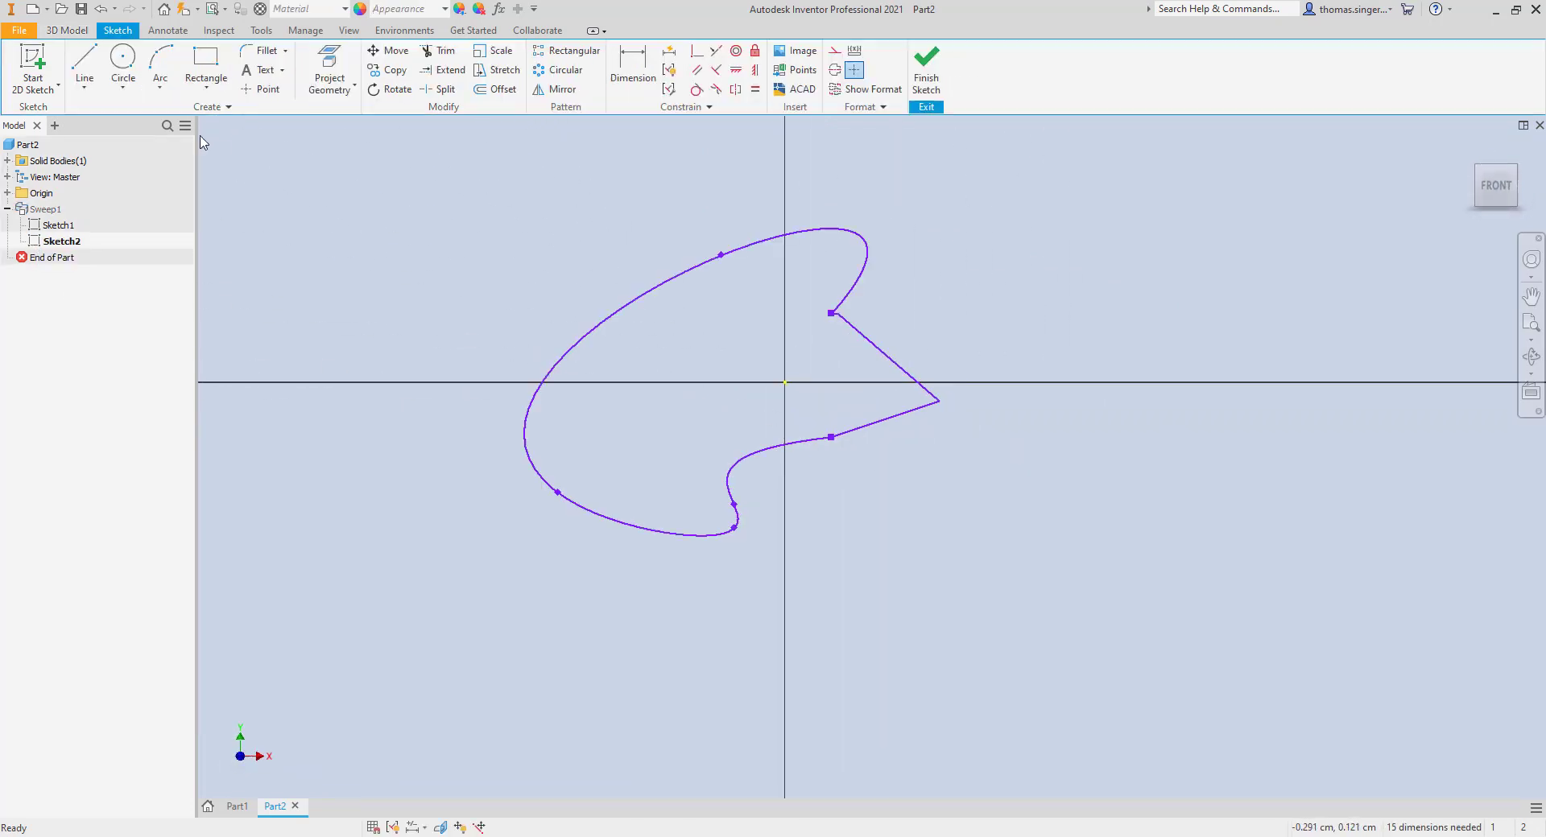
left_click(123, 65)
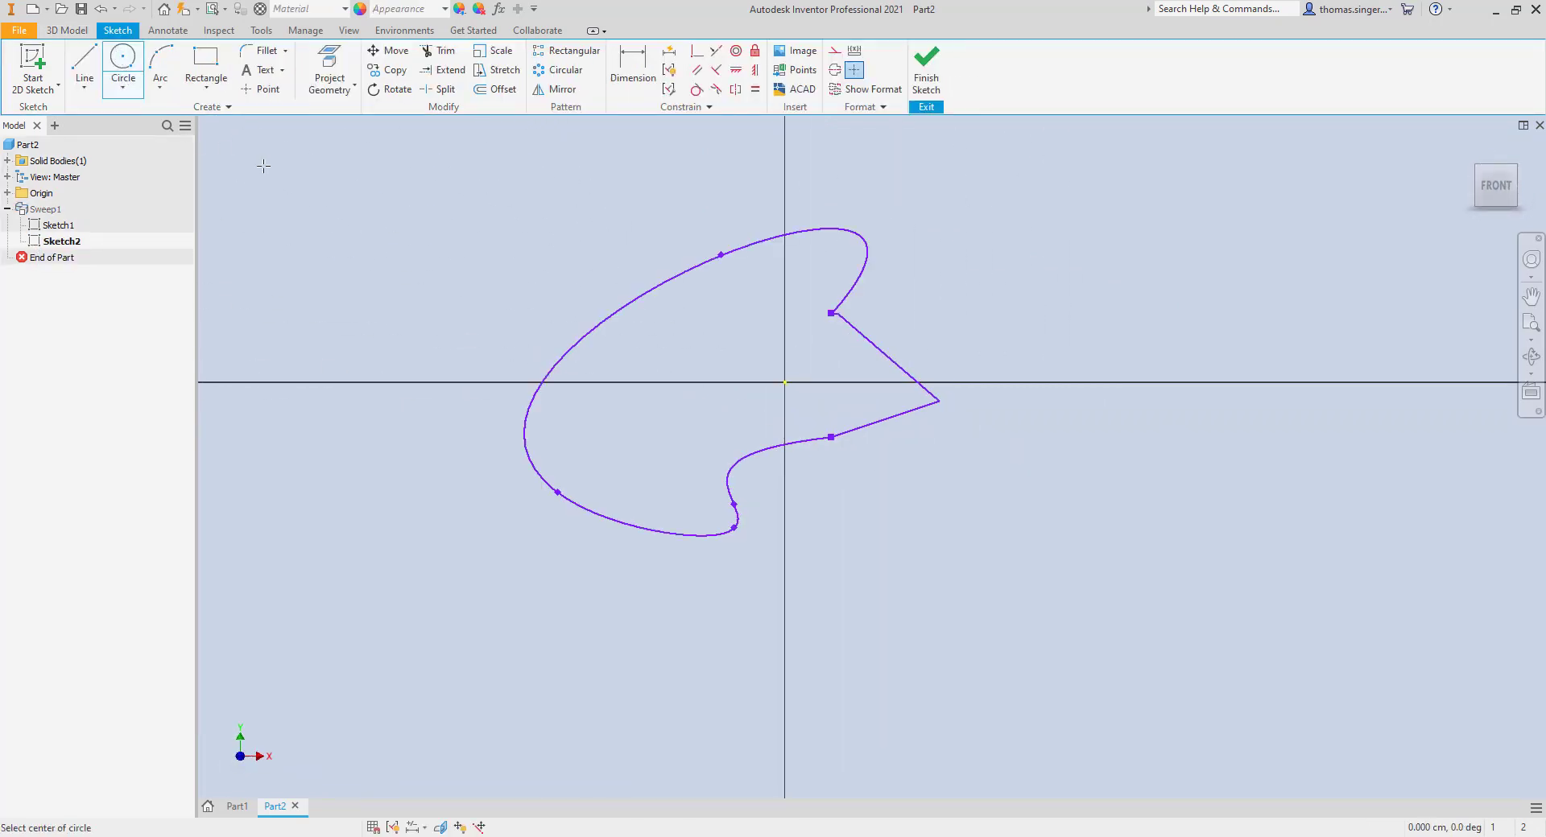
left_click(665, 392)
left_click(702, 429)
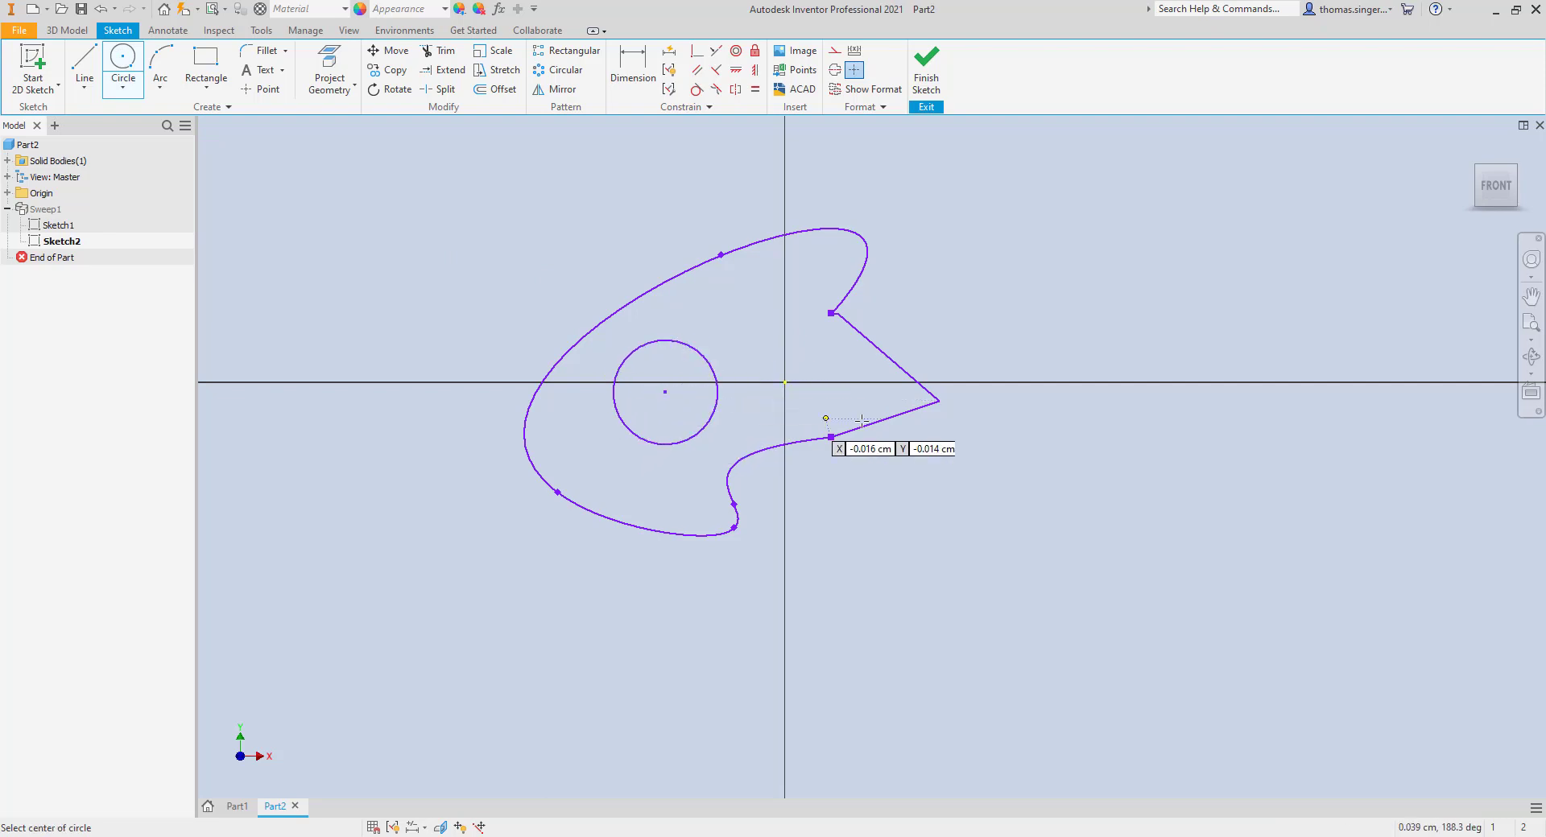
right_click(804, 328)
left_click(855, 334)
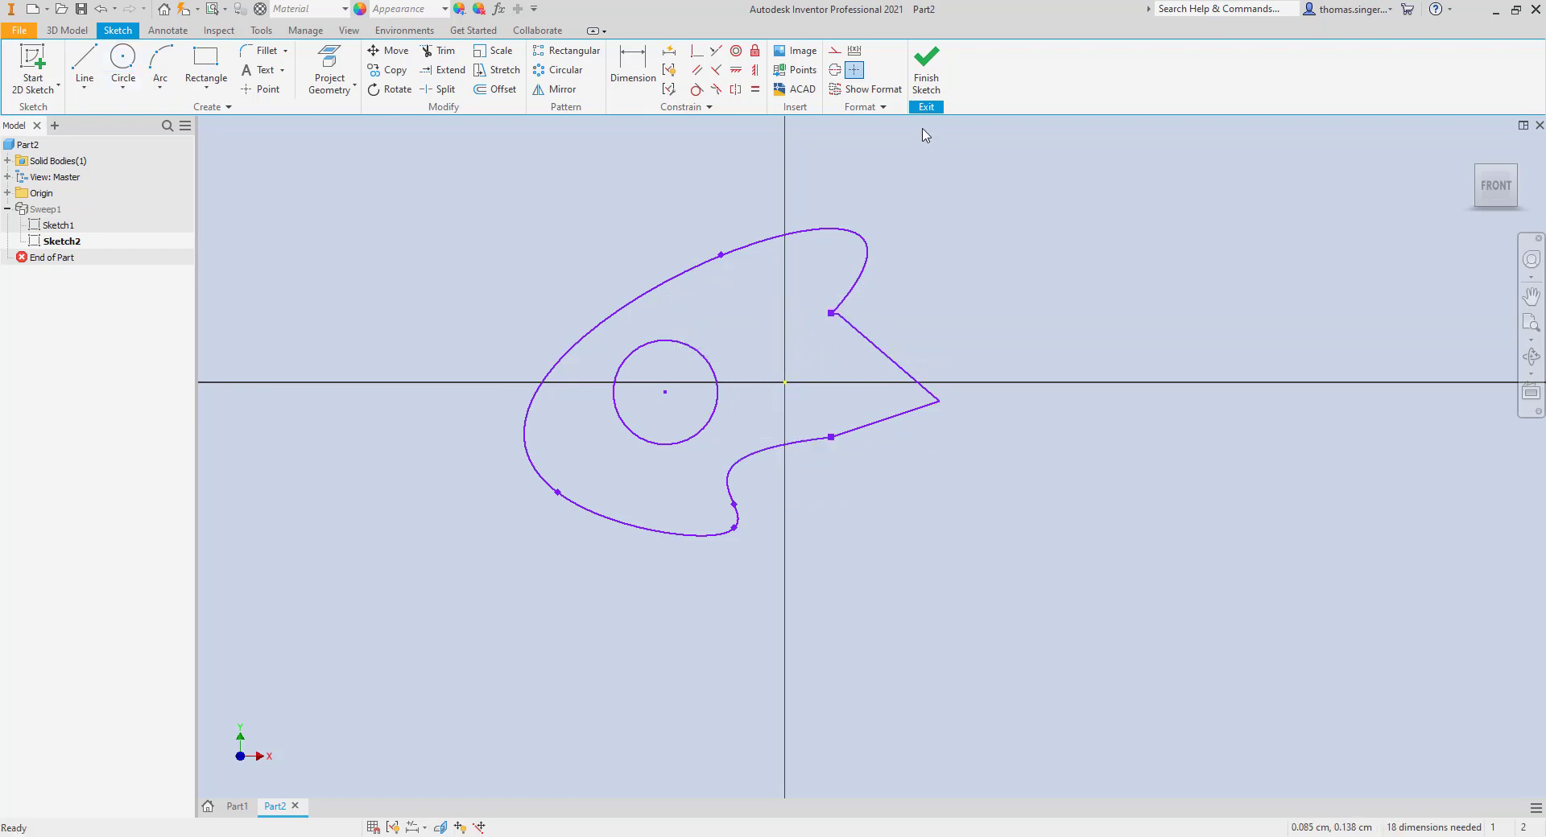
left_click(927, 69)
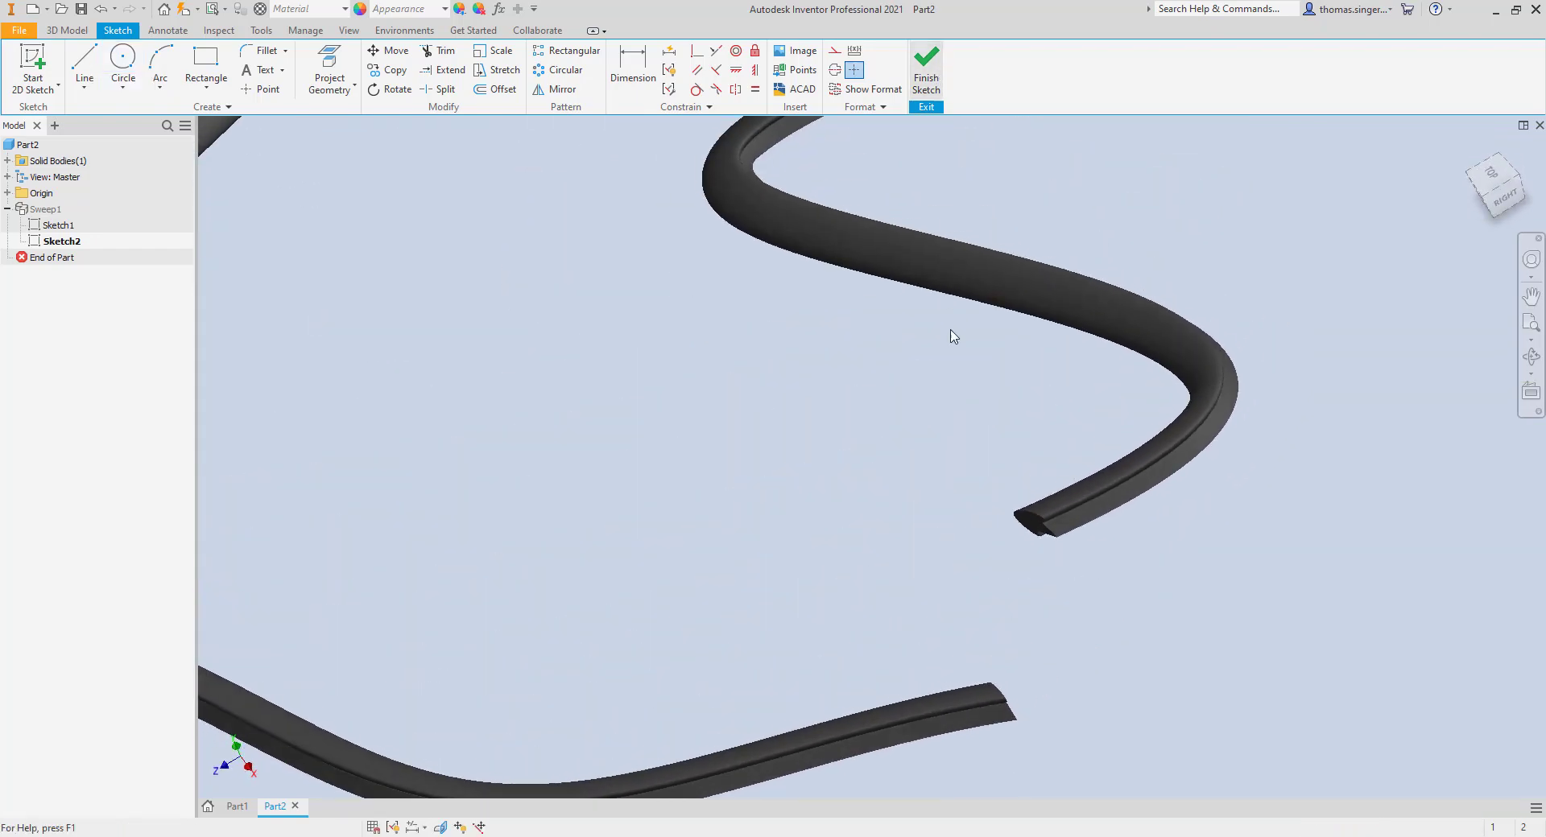
- Edit Sweep1 to replace its profile with the region surrounding the circle, leaving the hole hollow
scroll(1027, 535, "up", 5)
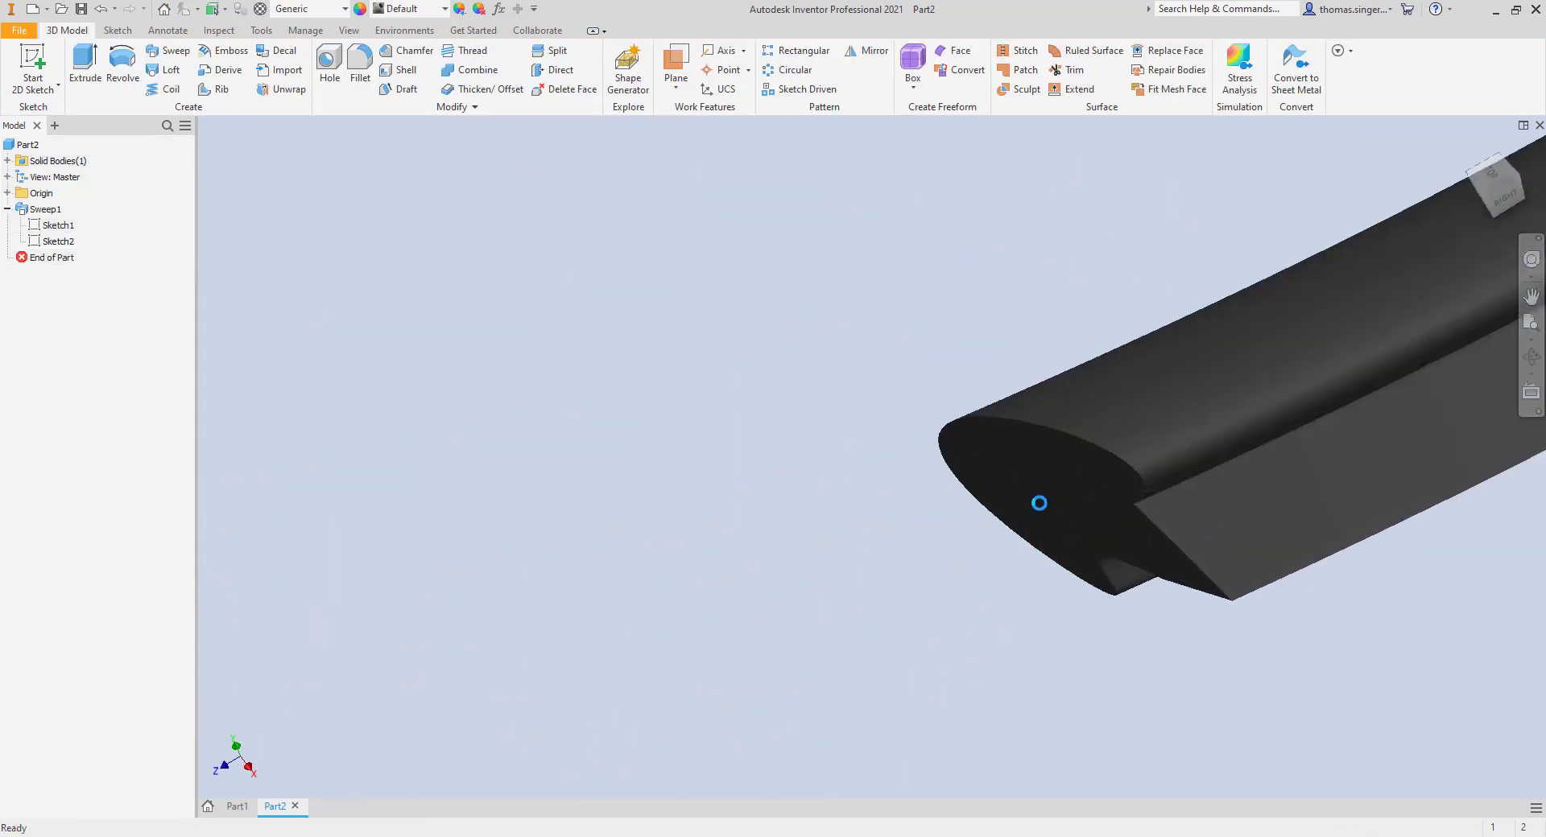
right_click(36, 211)
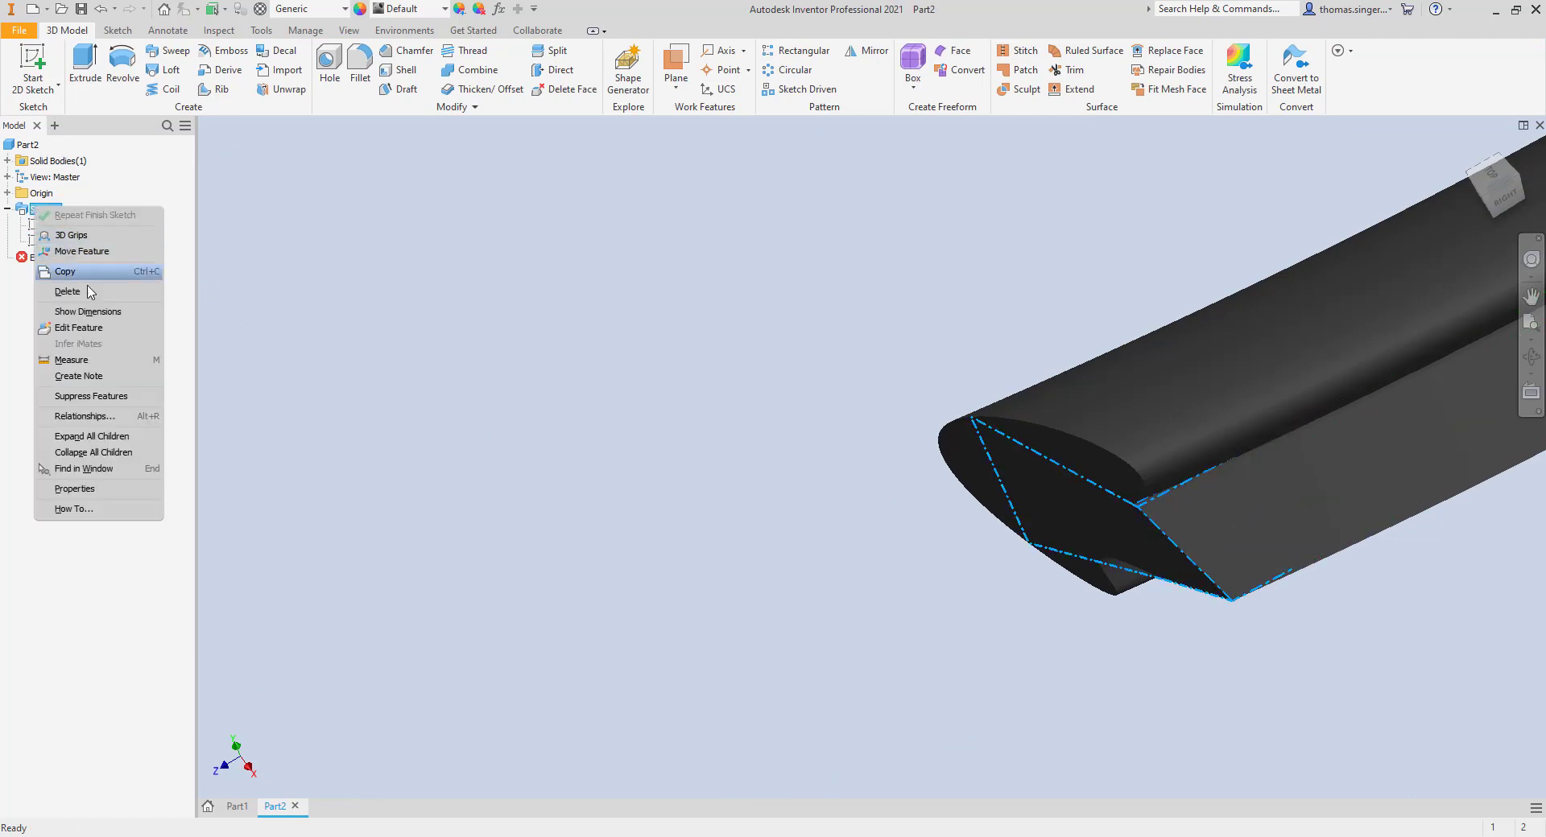
left_click(91, 330)
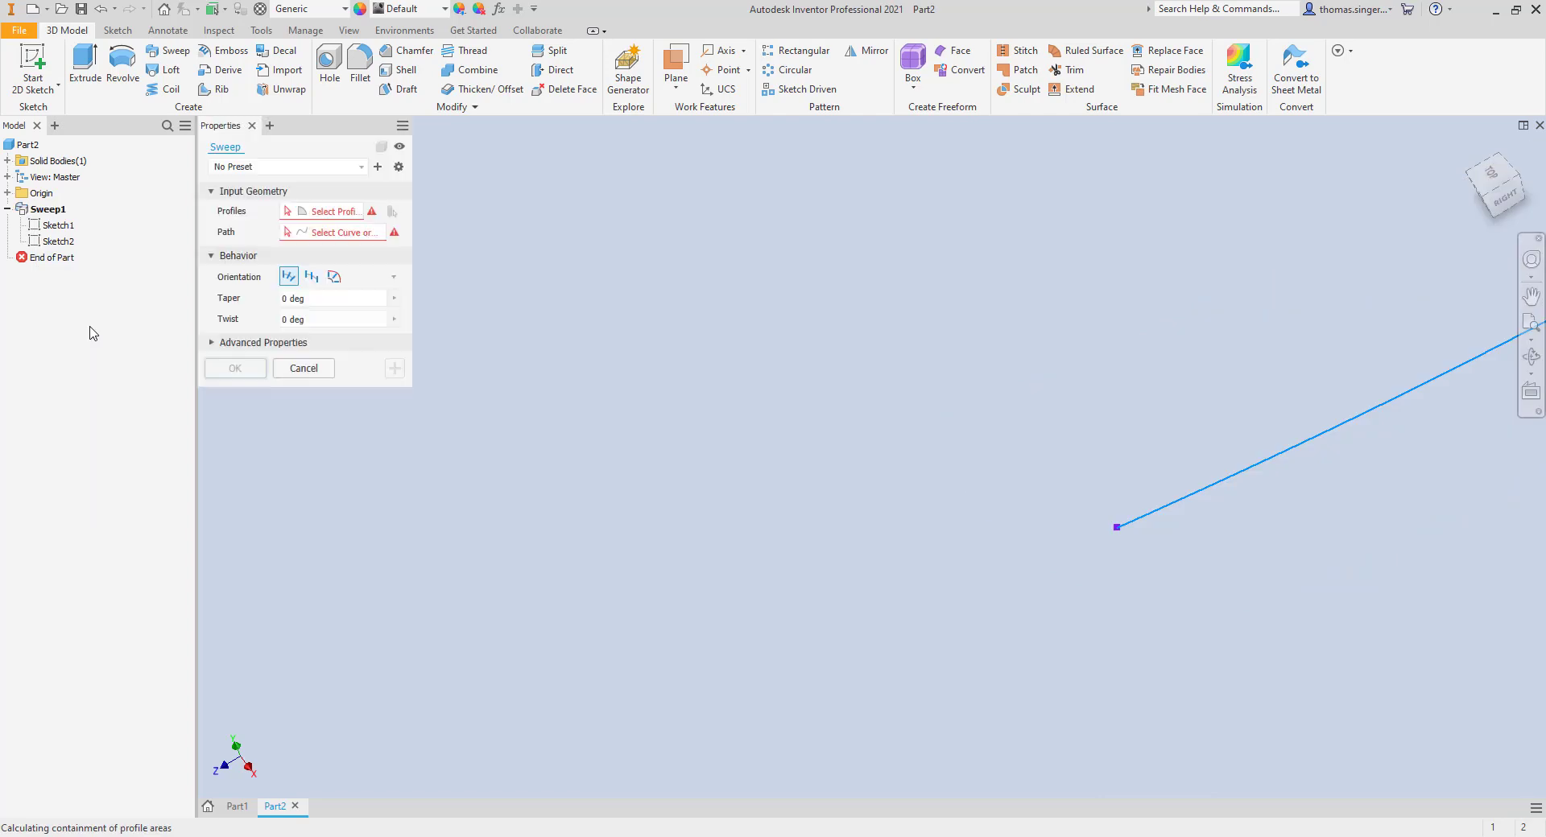
scroll(1103, 573, "up", 2)
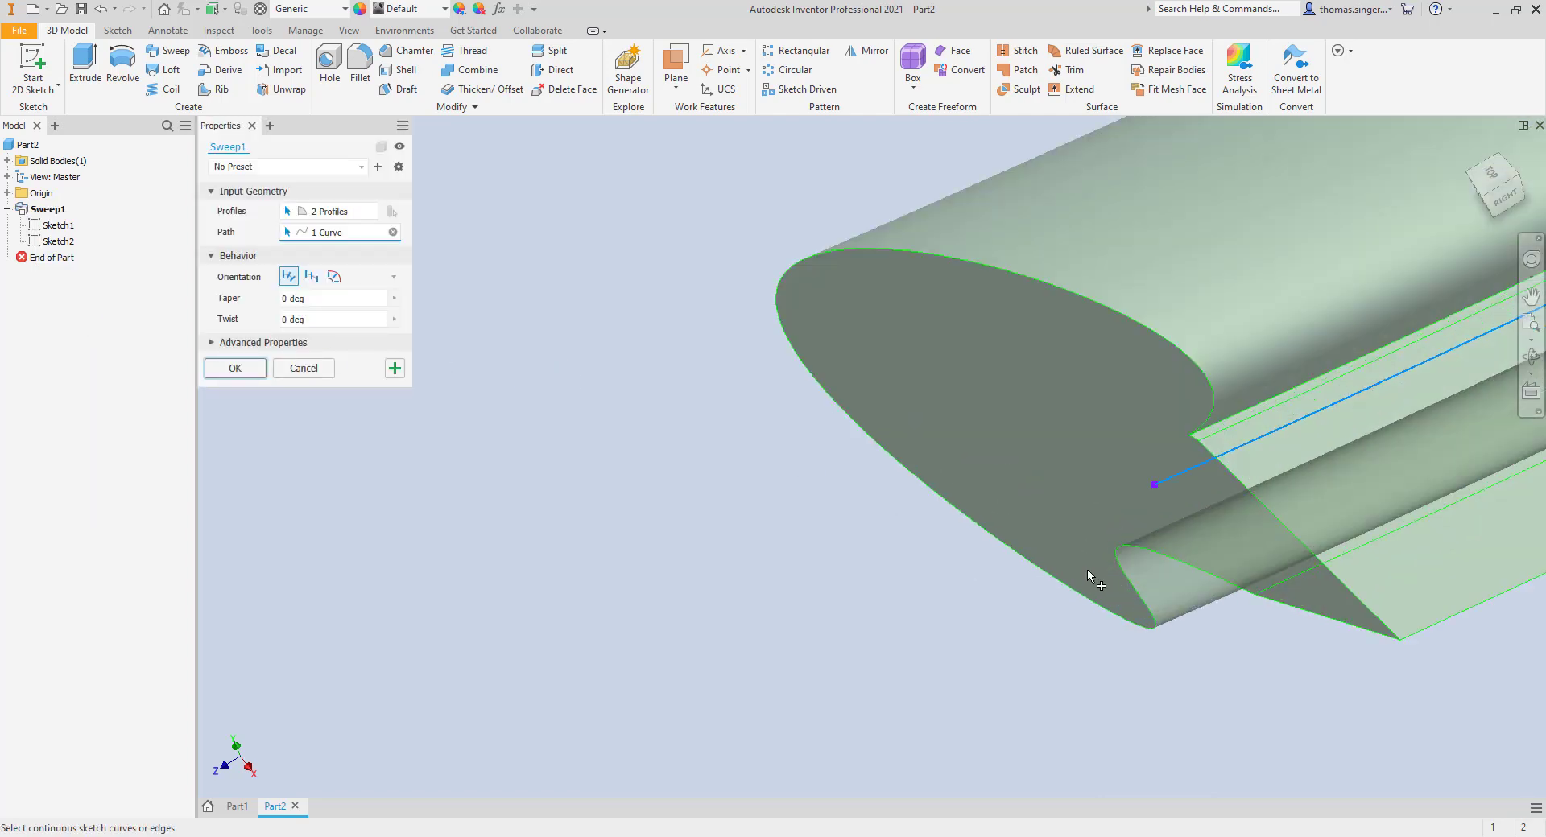
scroll(1046, 612, "down", 5)
scroll(1047, 773, "up", 5)
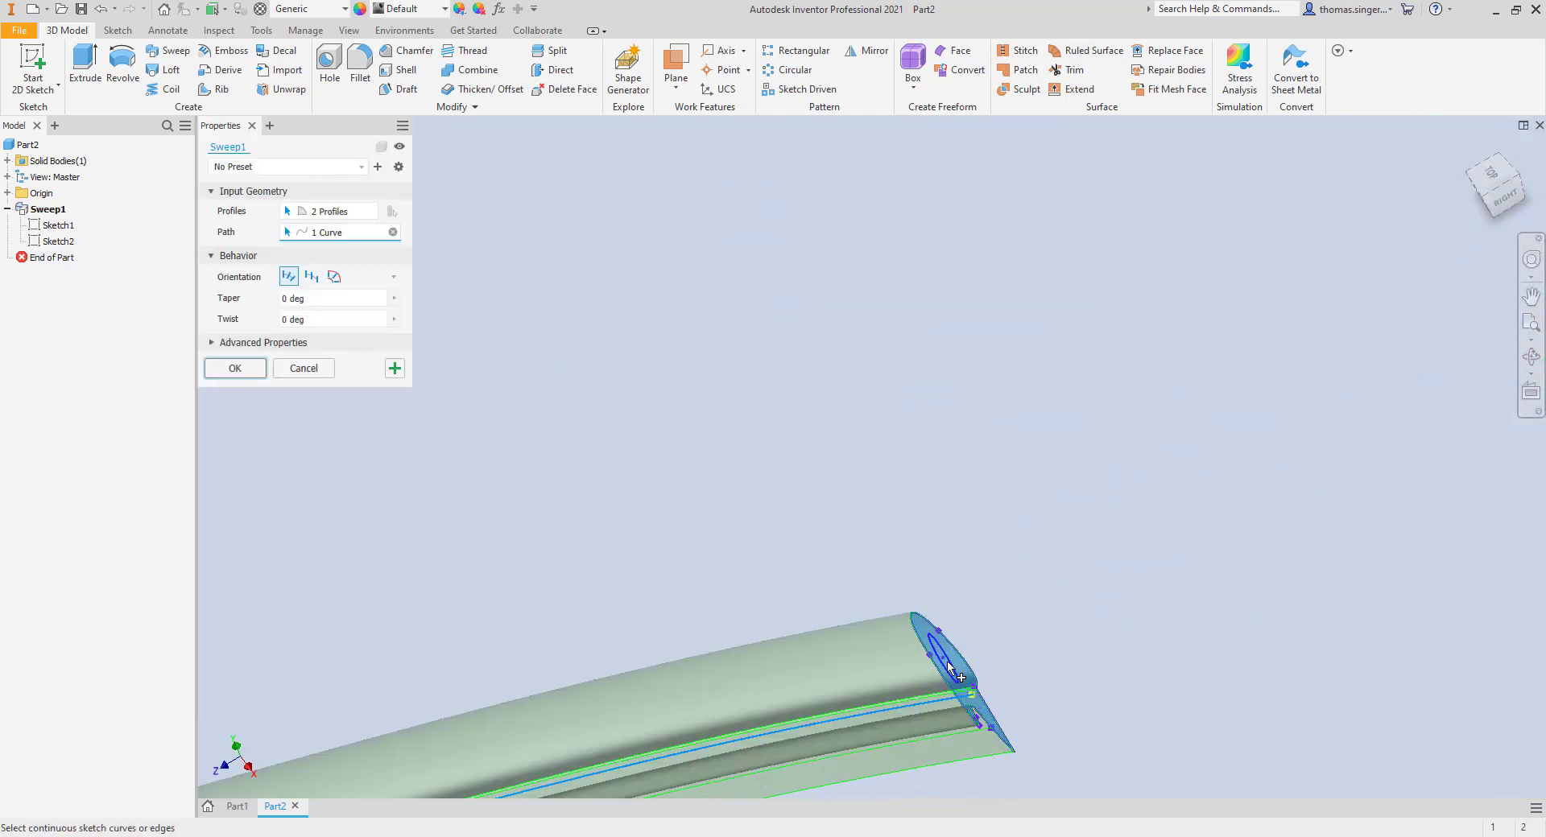
left_click(371, 212)
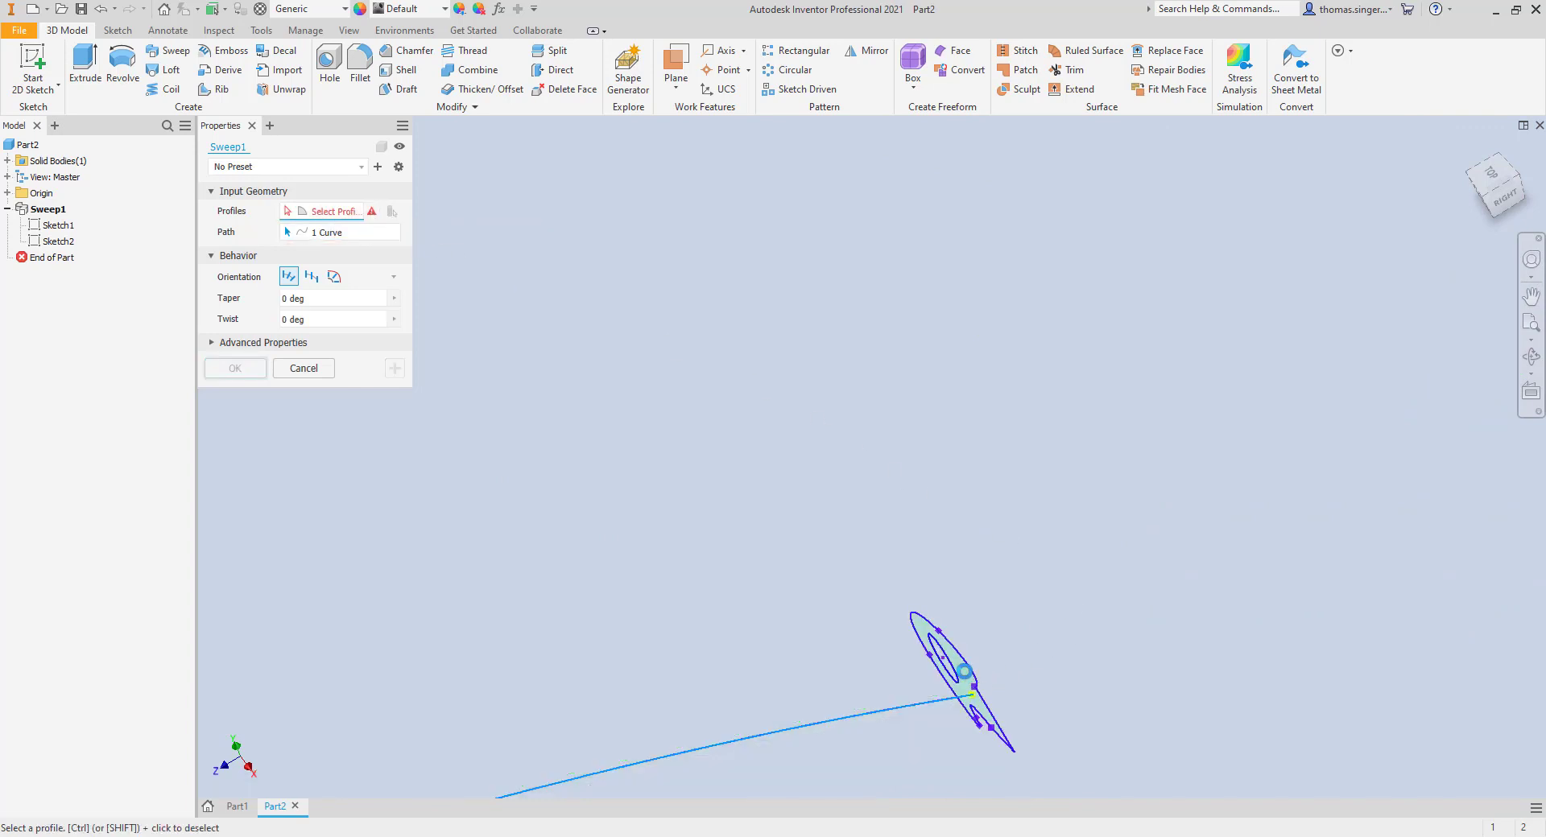
left_click(967, 676)
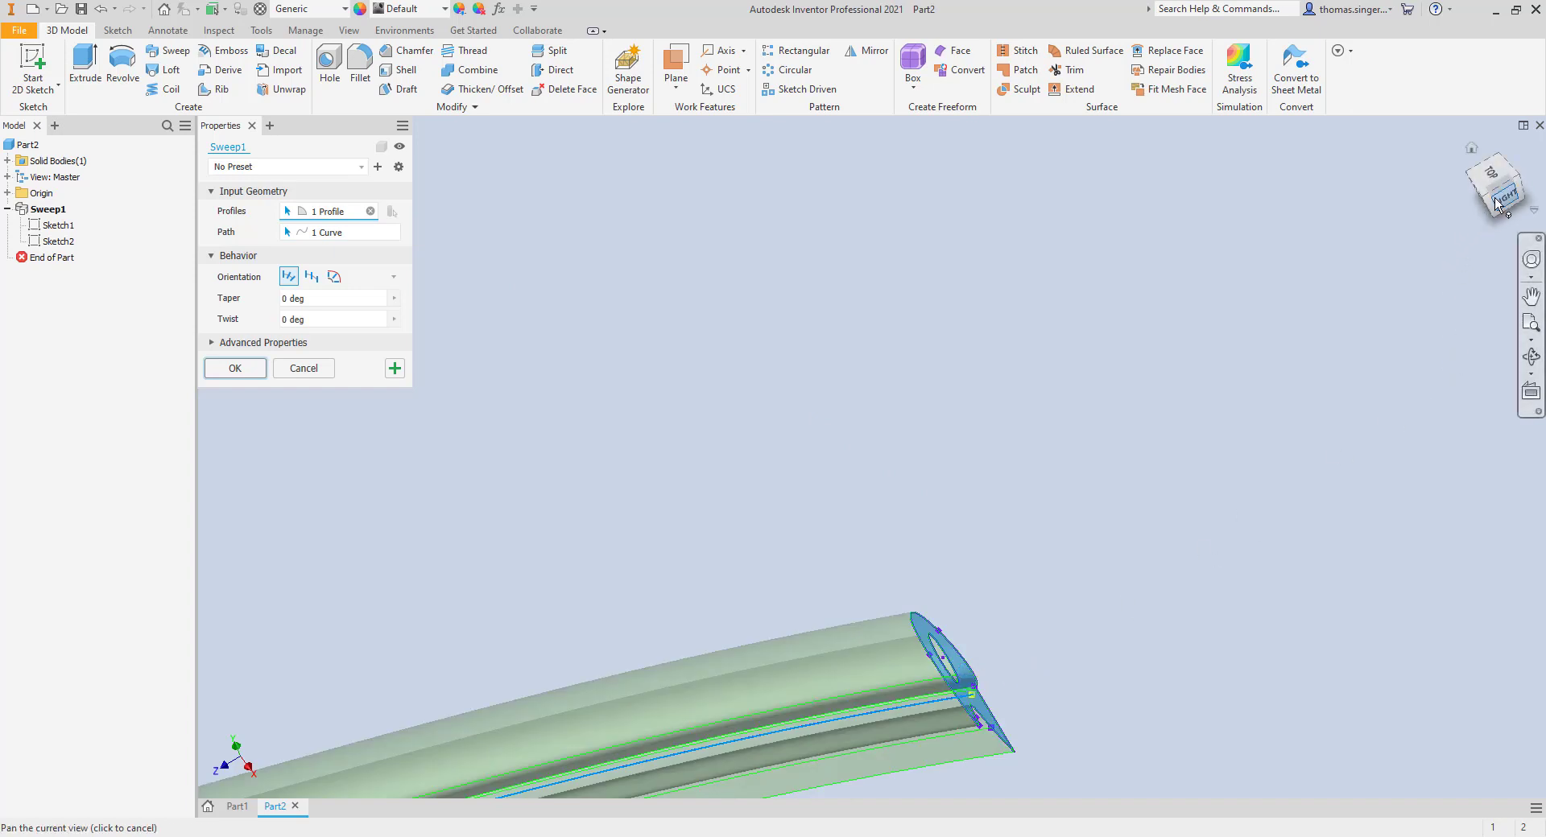
mouse_move(1485, 200)
left_mouse_down()
mouse_move(1471, 178)
mouse_move(1504, 177)
left_mouse_up()
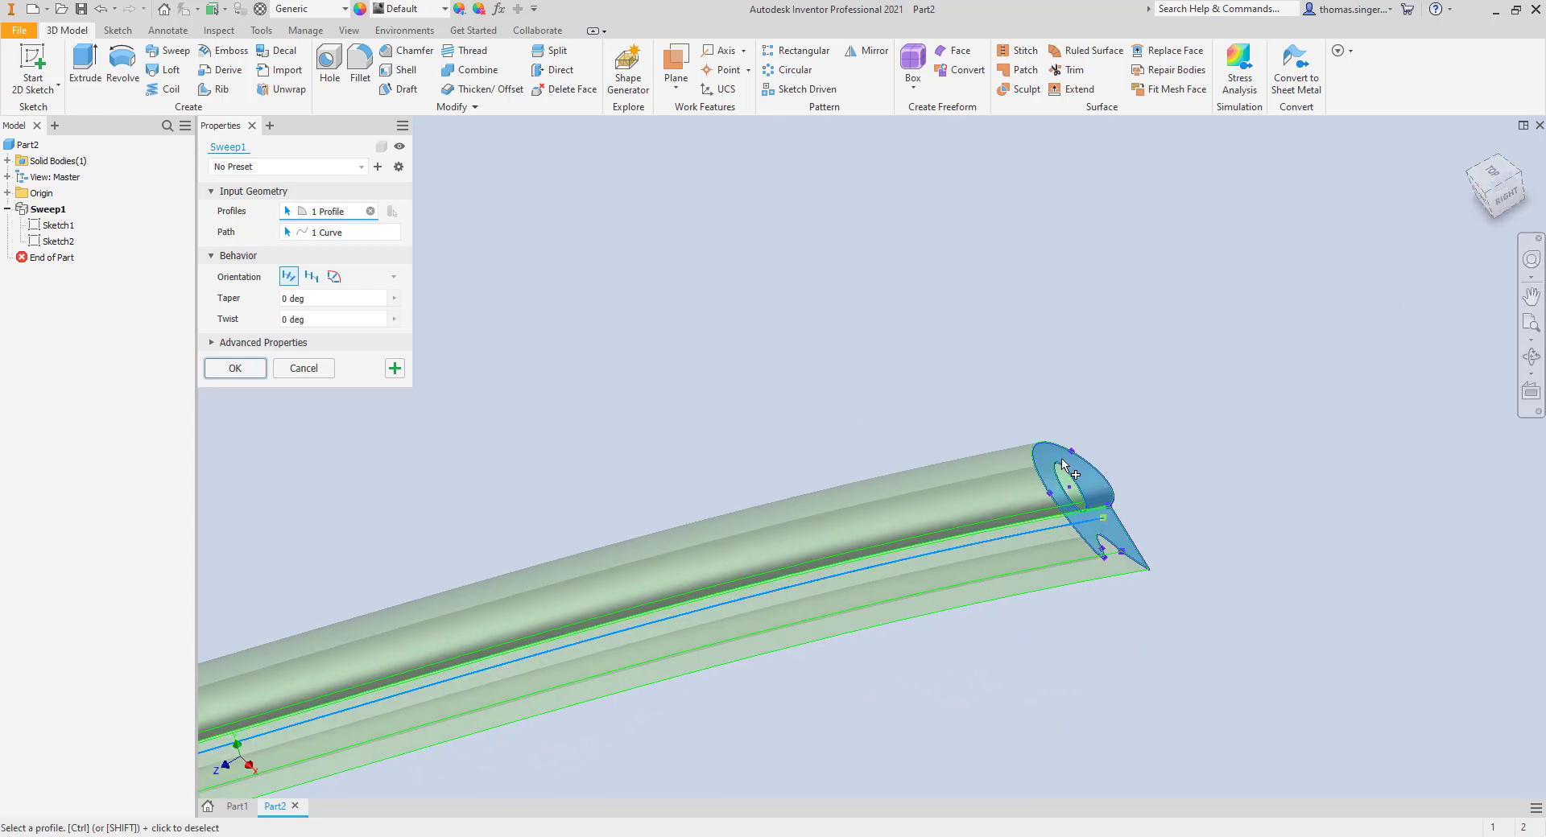
left_click(234, 369)
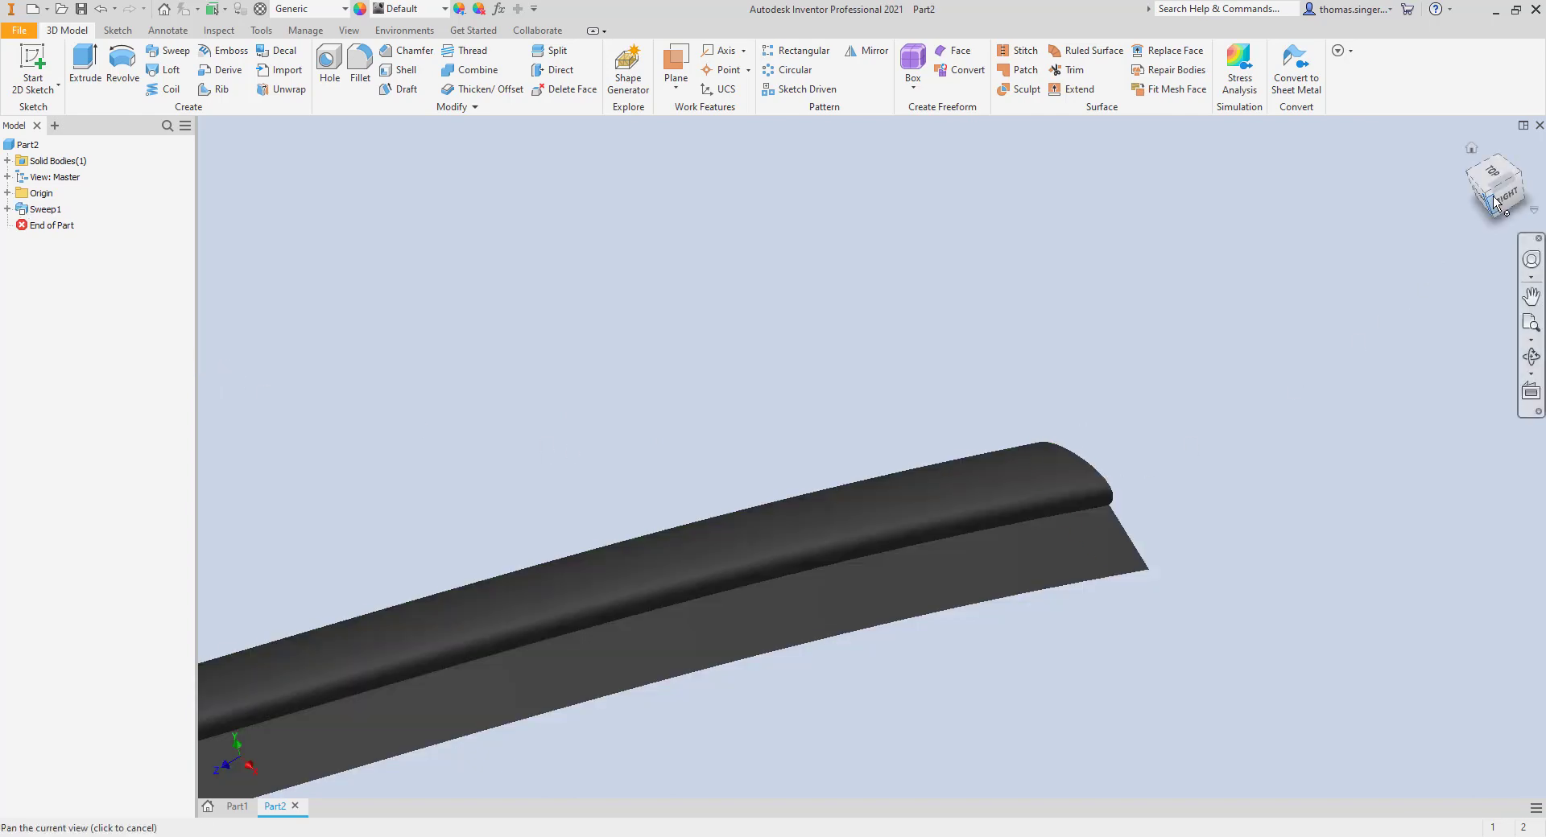
mouse_move(1383, 323)
middle_mouse_down("shift")
mouse_move(1313, 349)
mouse_move(1224, 335)
middle_mouse_up("shift")
scroll(1313, 349, "down", 5)
scroll(1225, 335, "up", 10)
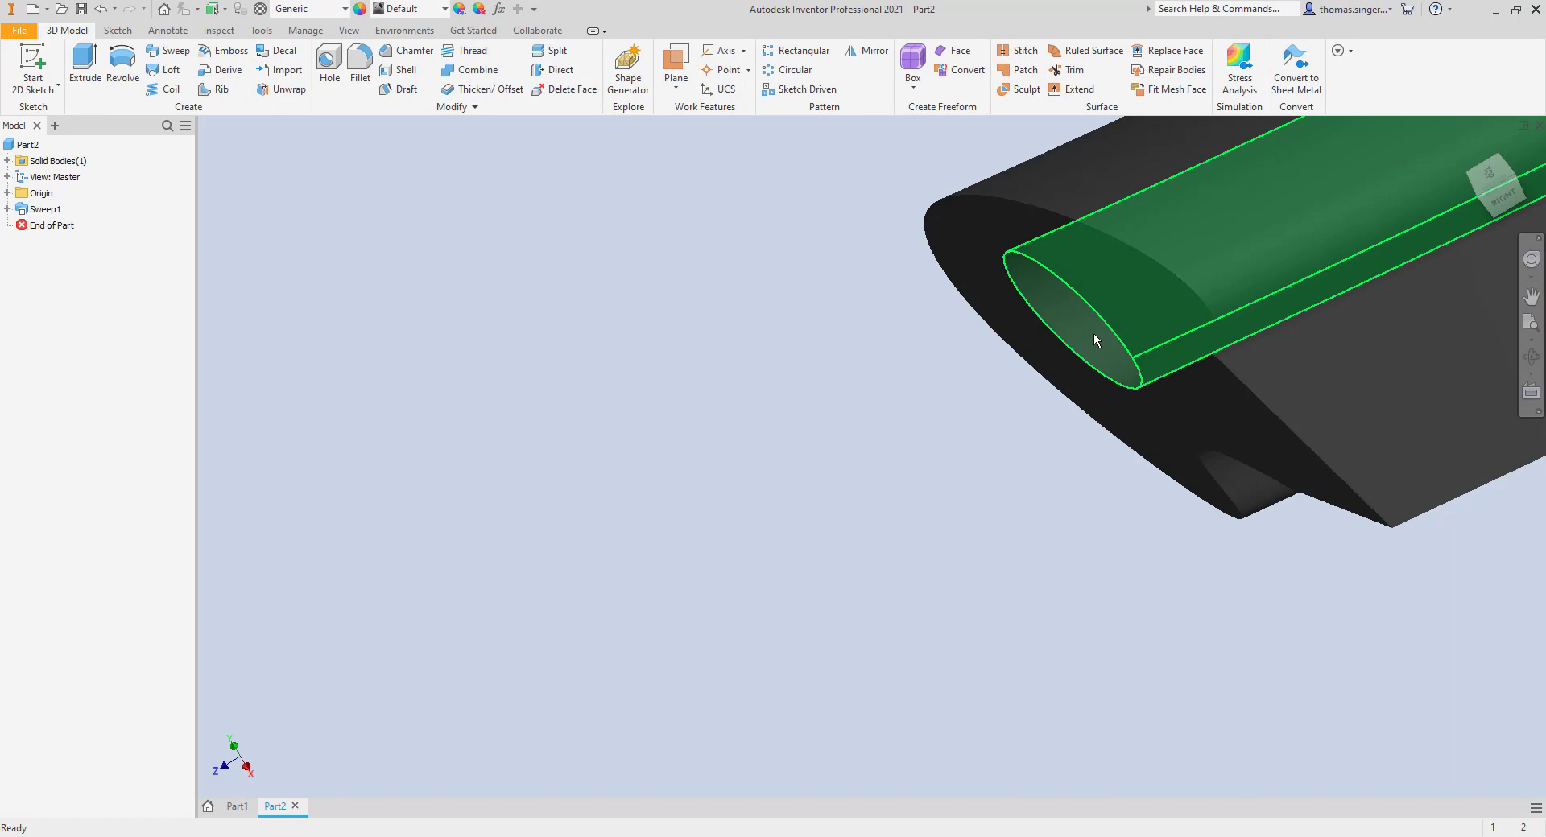
mouse_move(1094, 334)
scroll(1119, 394, "up", 5)
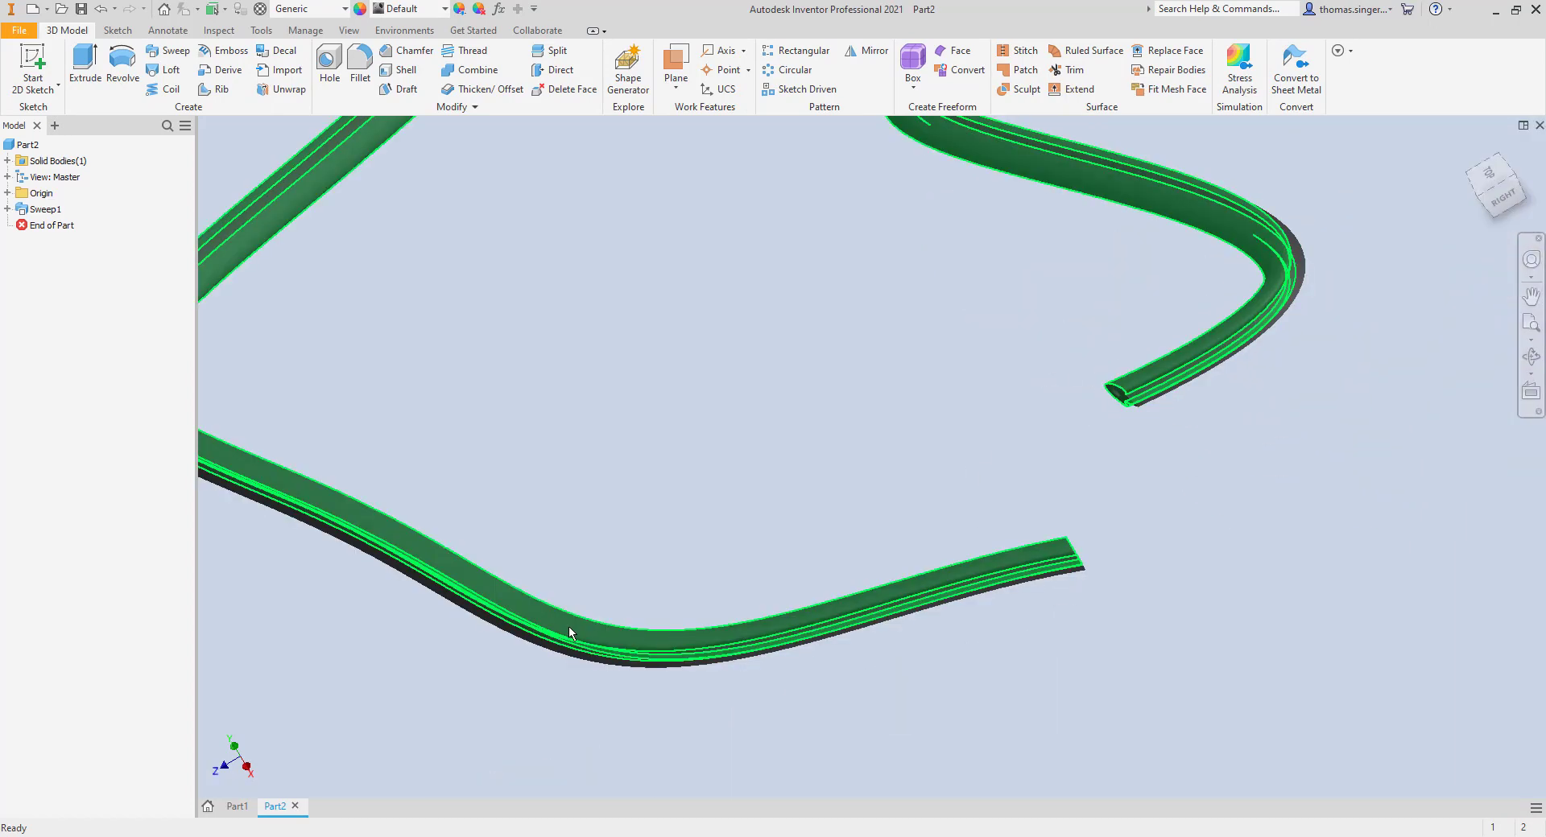
scroll(754, 354, "up", 5)
scroll(753, 352, "down", 3)
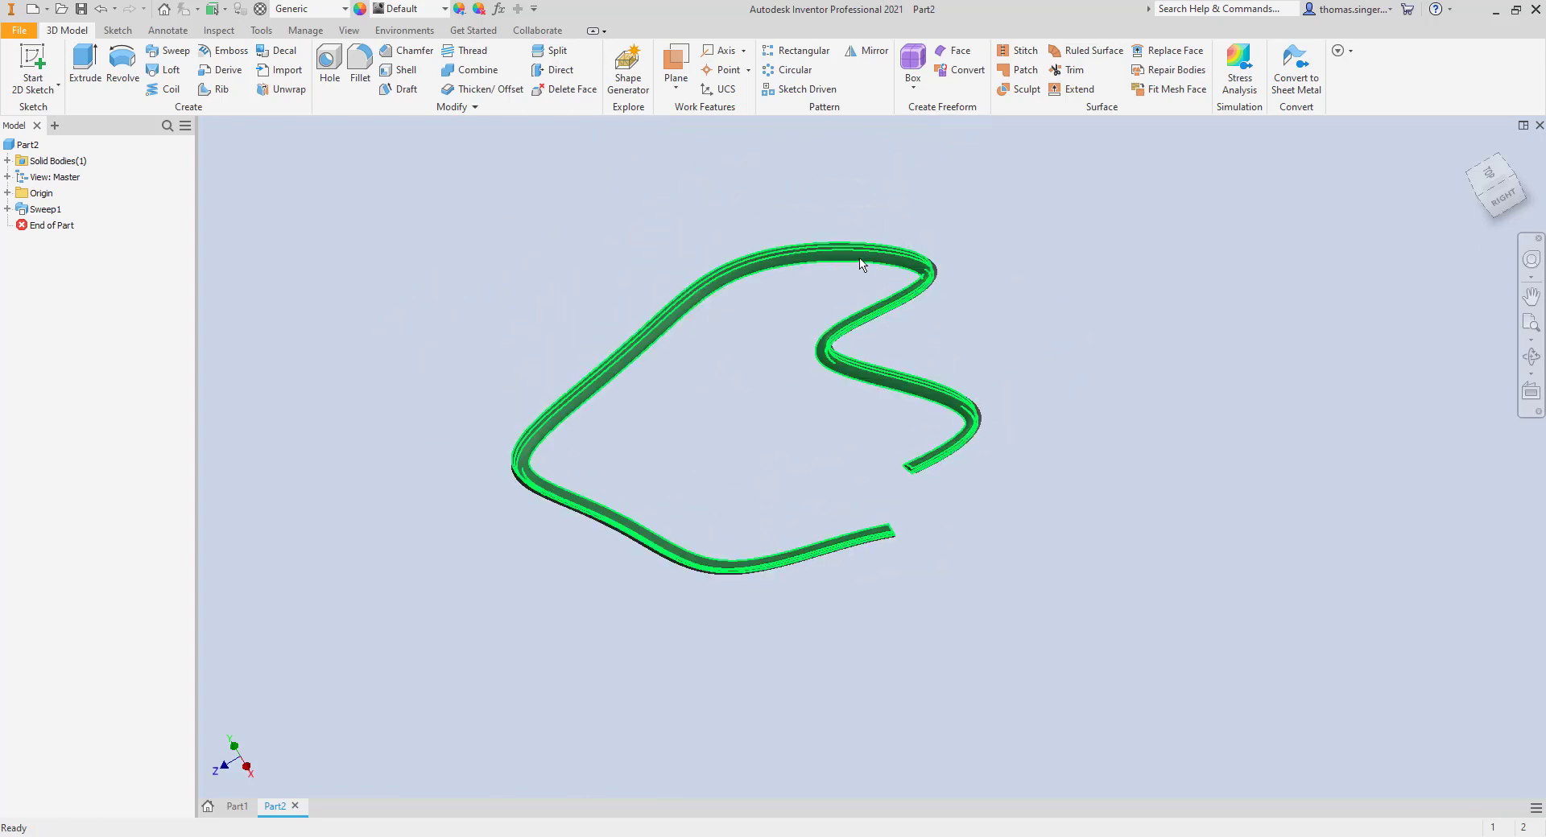
scroll(922, 470, "down", 6)
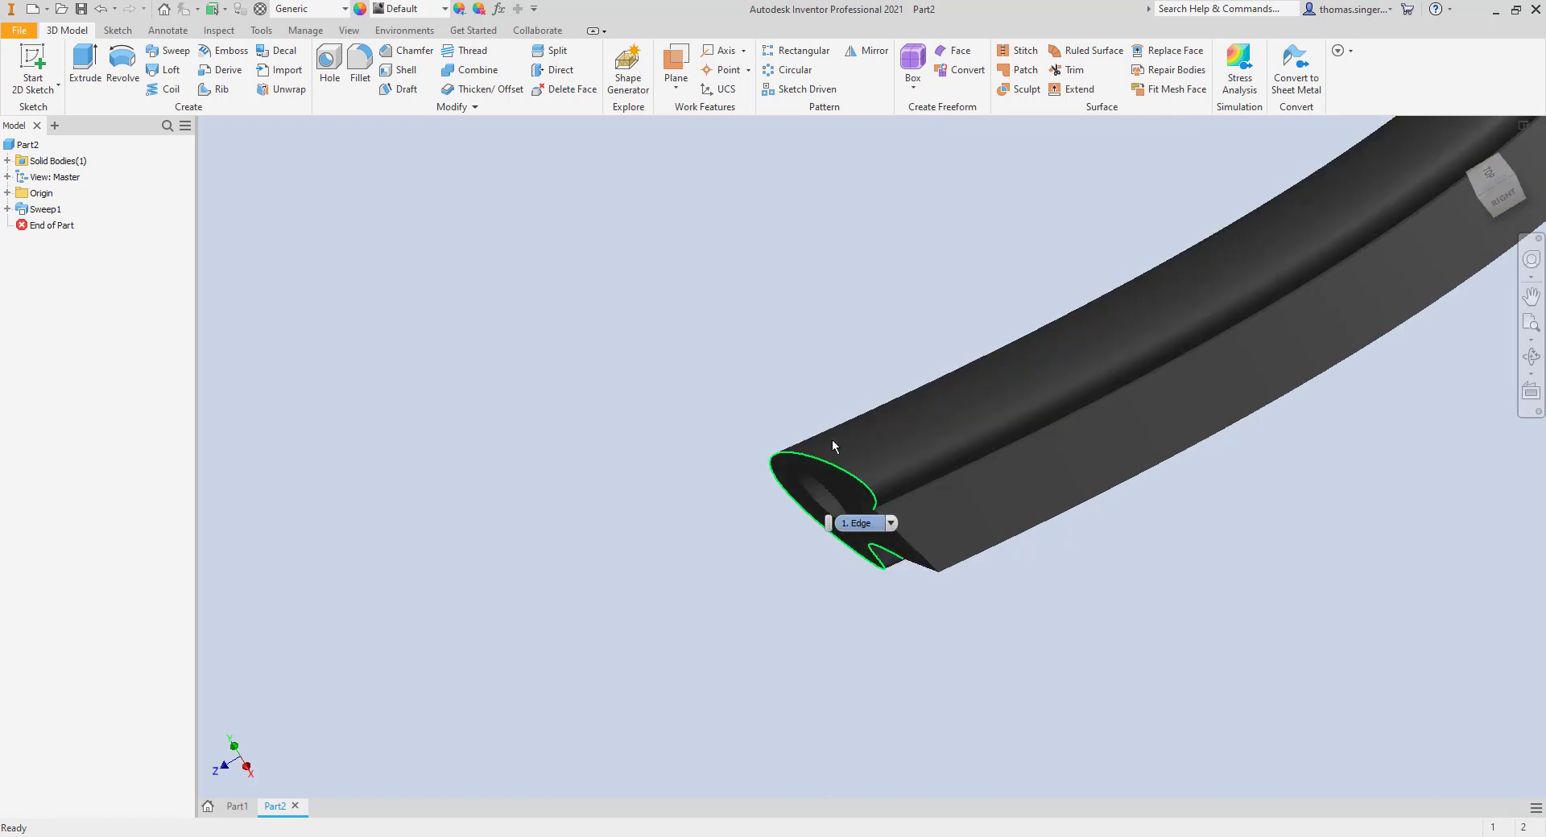
scroll(837, 499, "up", 6)
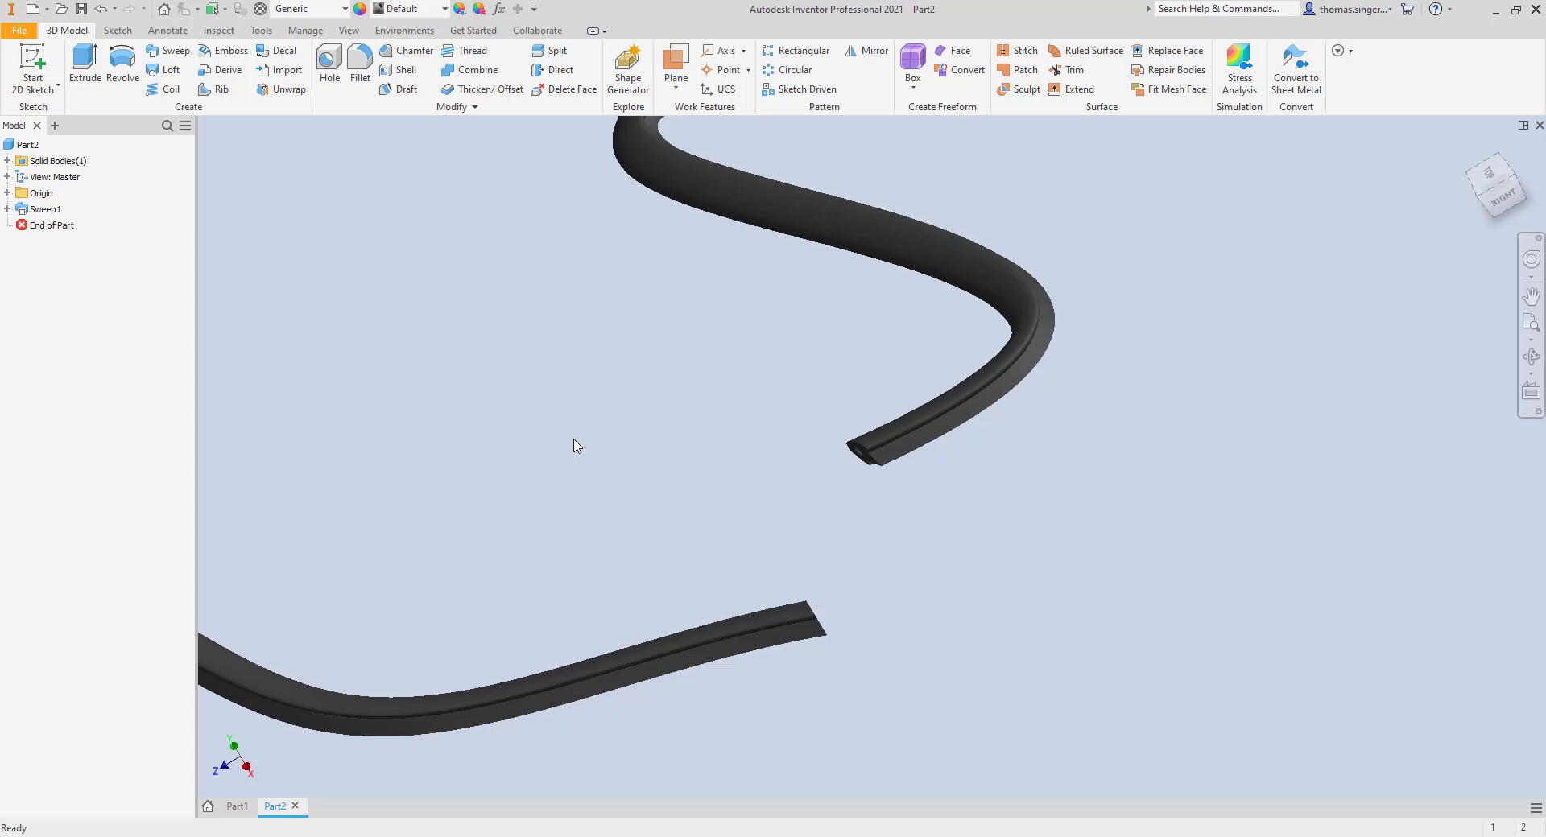
scroll(644, 455, "down", 2)
scroll(648, 457, "up", 4)
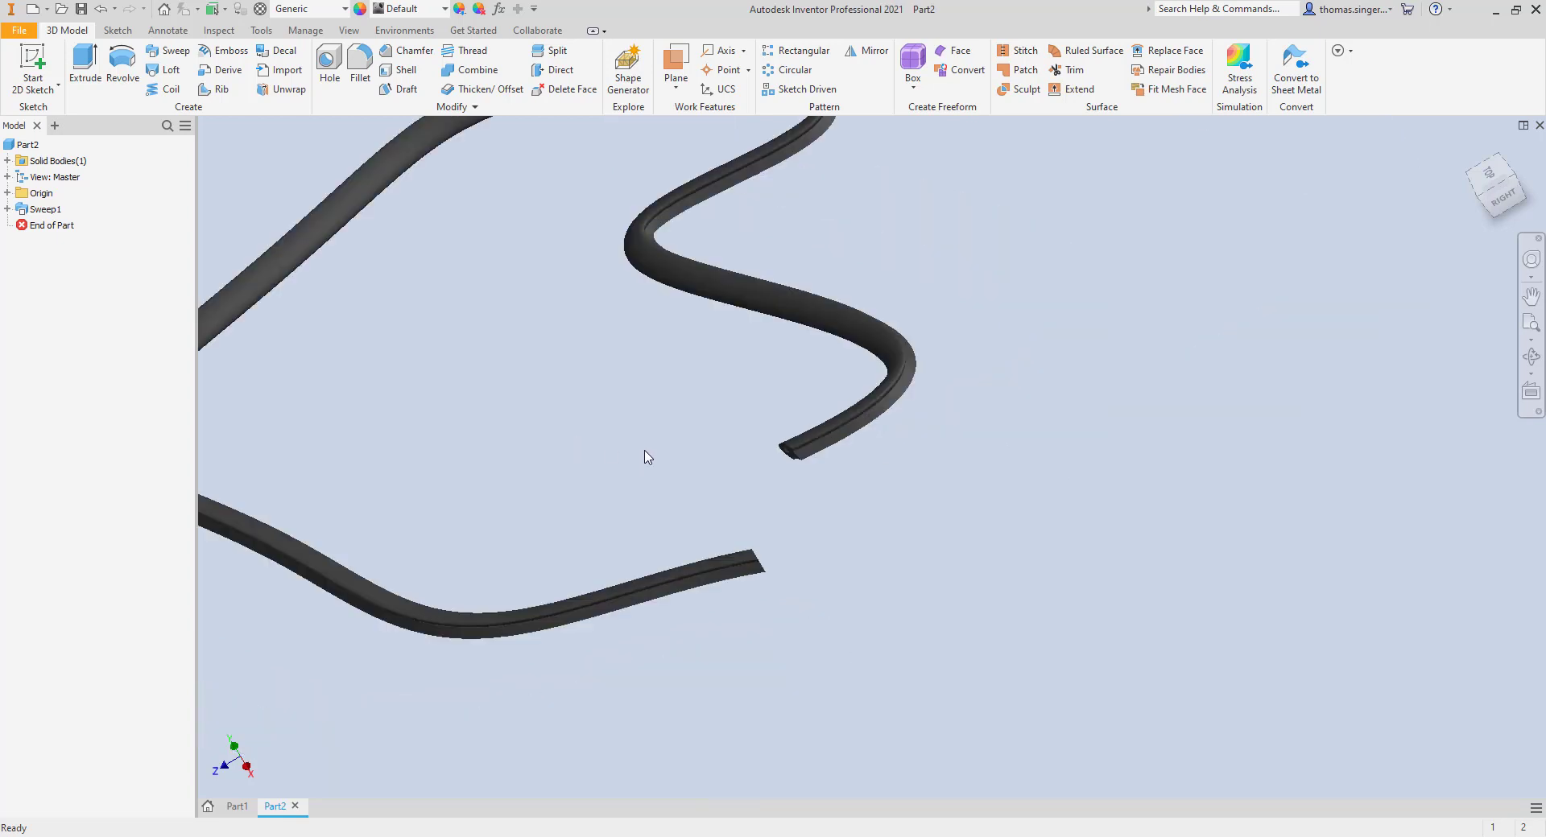